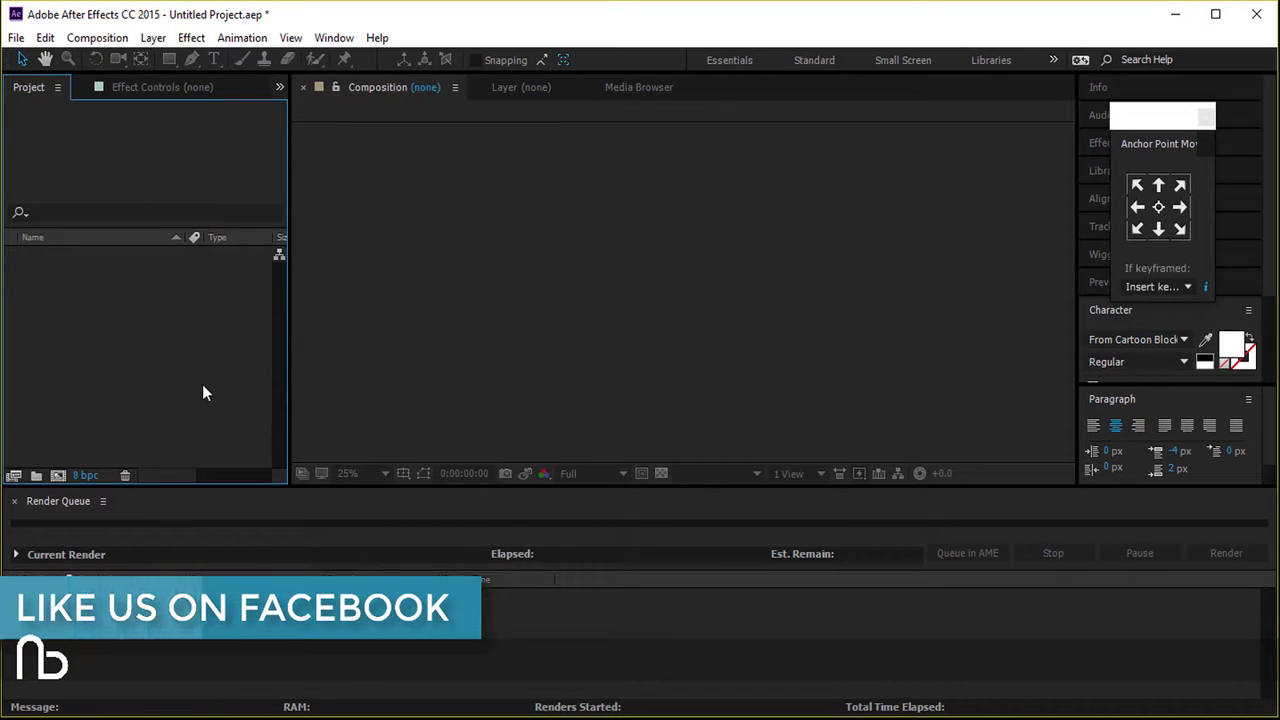
# Step: Create a new 1920×1080, 29.97 fps composition named GLITCH
pyautogui.click(59, 474)
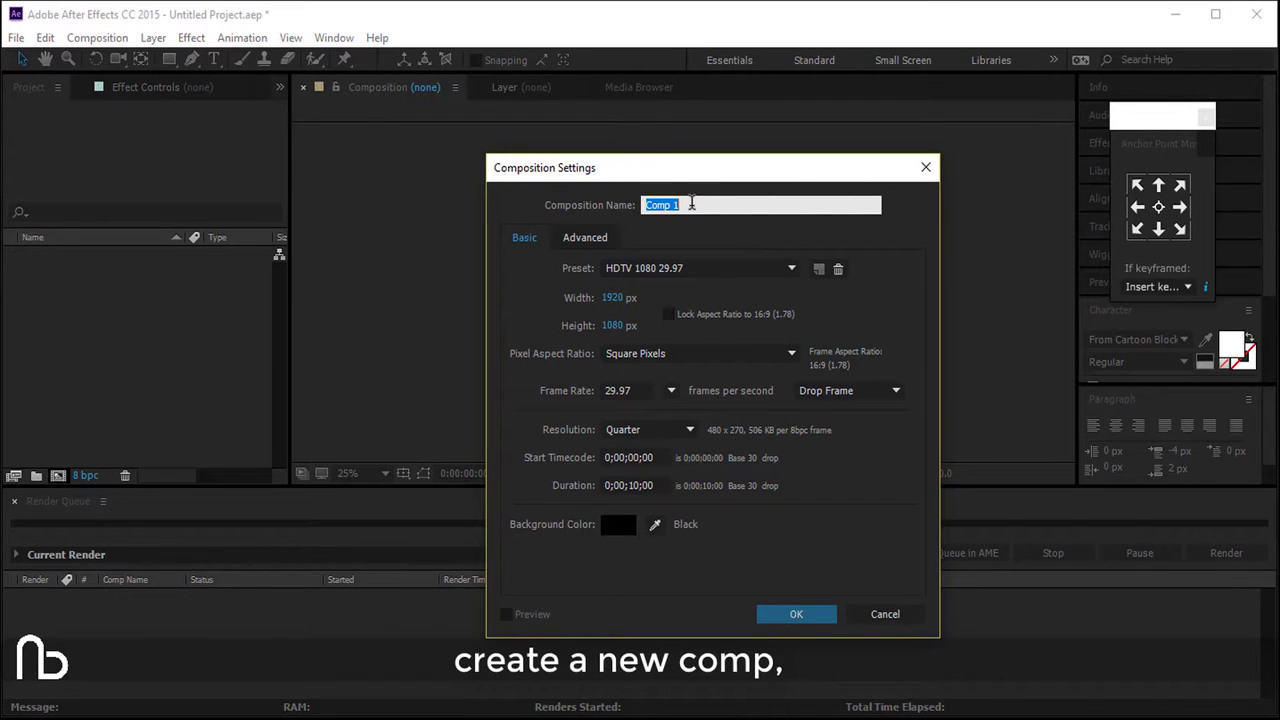
pyautogui.write('F')
pyautogui.press('Return')
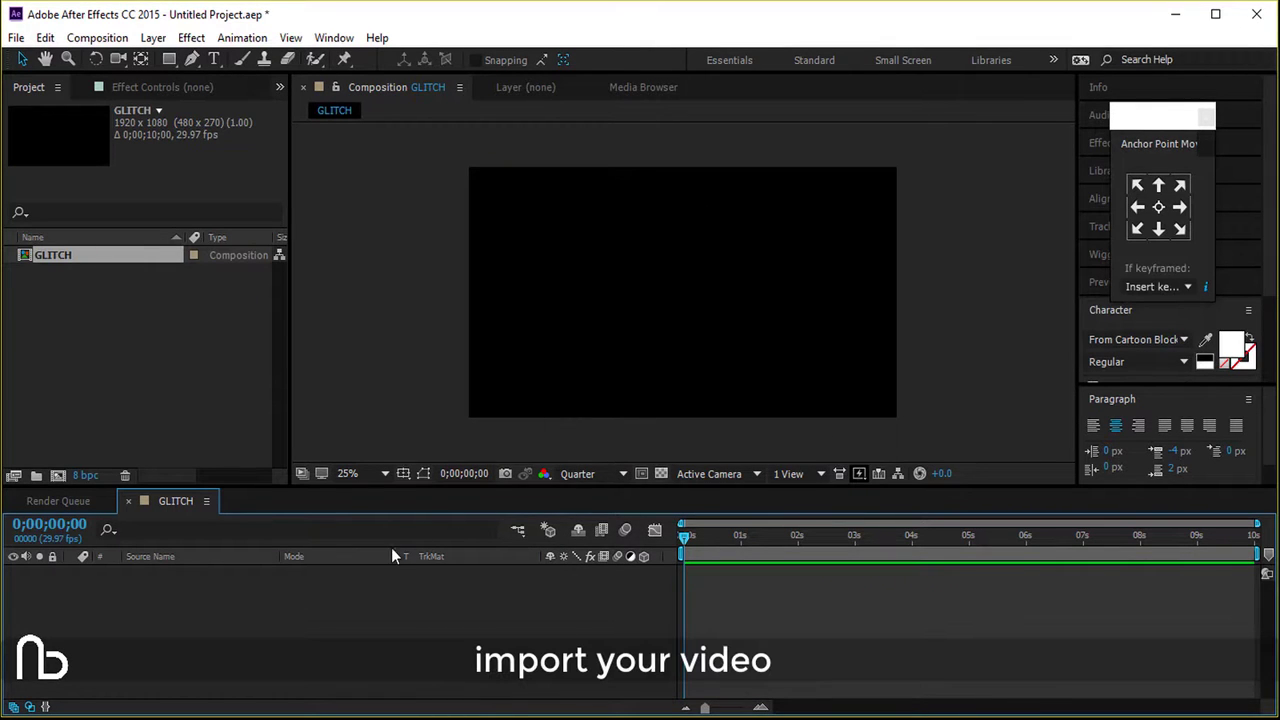
# Step: Import the stock video clip into the project via Import > File
pyautogui.rightClick(88, 308)
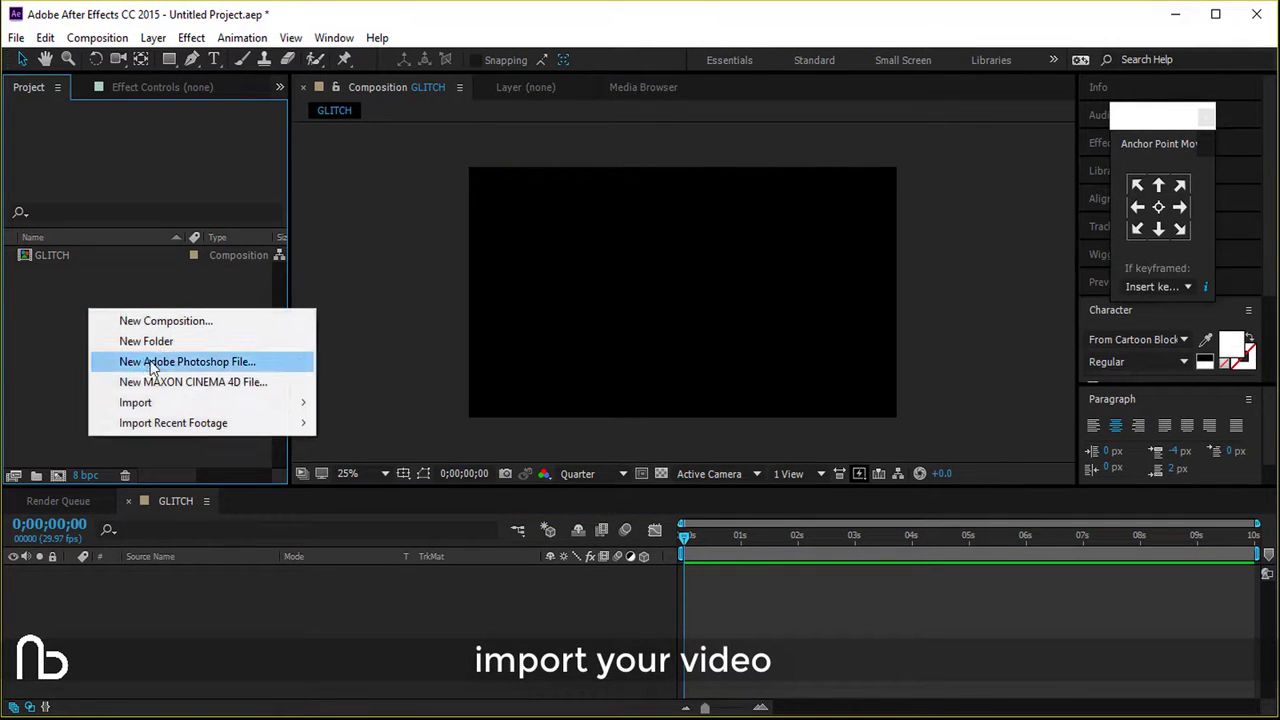
pyautogui.moveTo(160, 405)
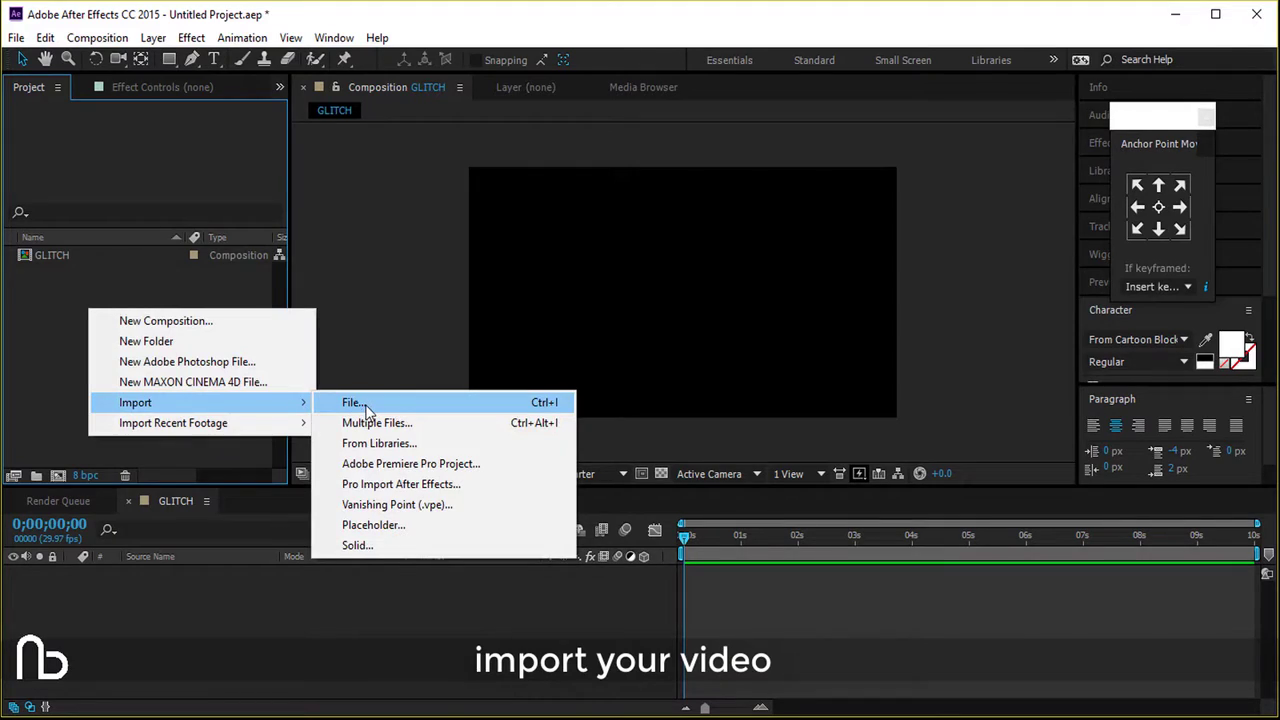
pyautogui.click(367, 404)
pyautogui.scroll(-5, 645, 430)
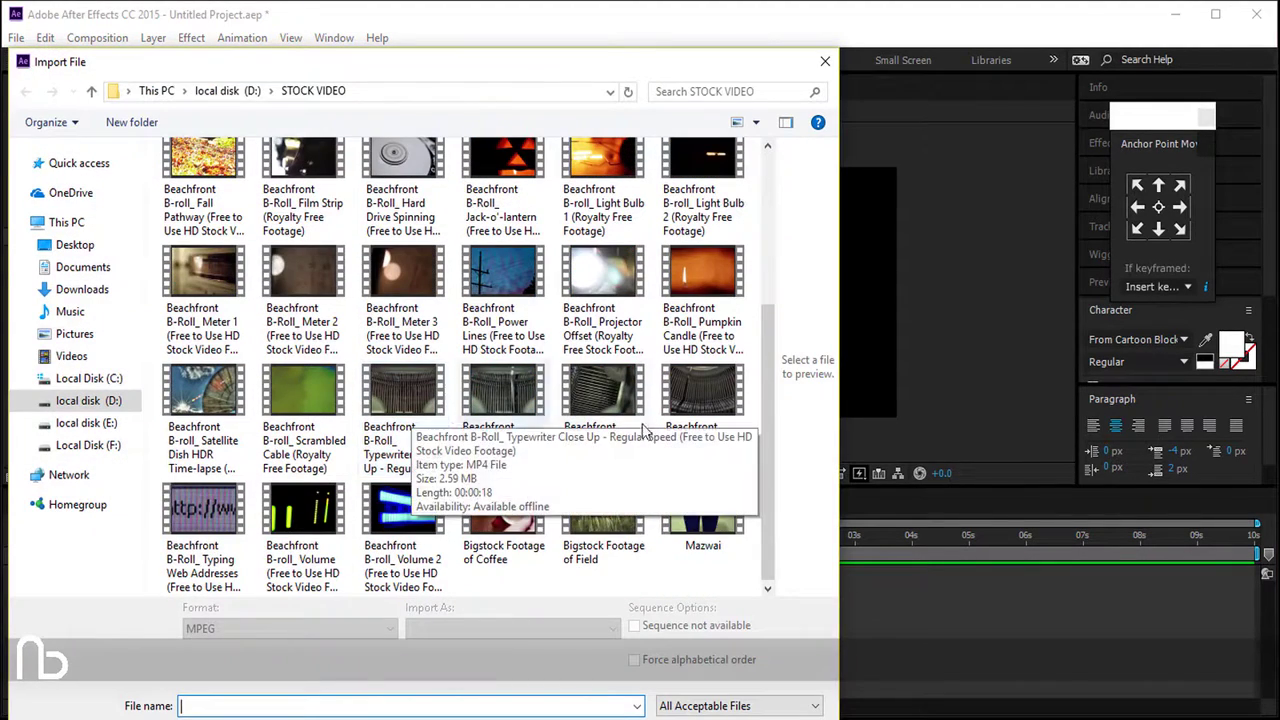
pyautogui.scroll(5, 645, 430)
pyautogui.doubleClick(203, 520)
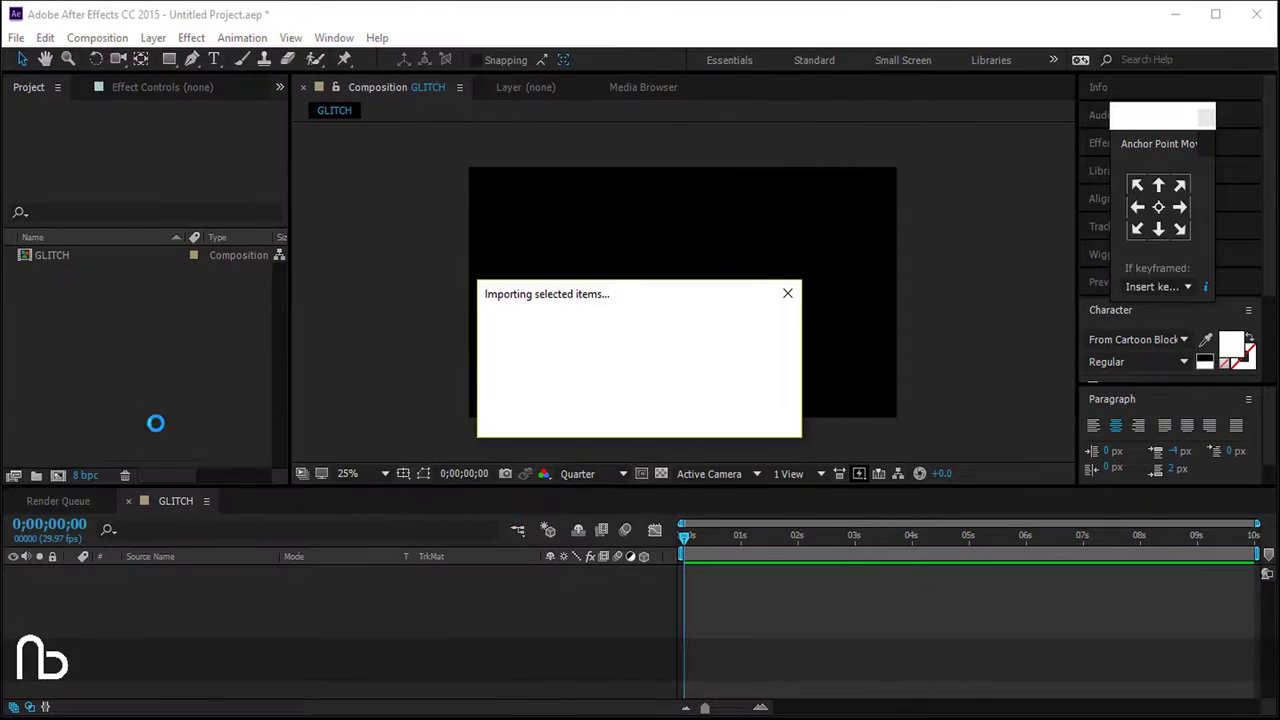
# Step: Add a white solid layer to the GLITCH composition
pyautogui.rightClick(148, 623)
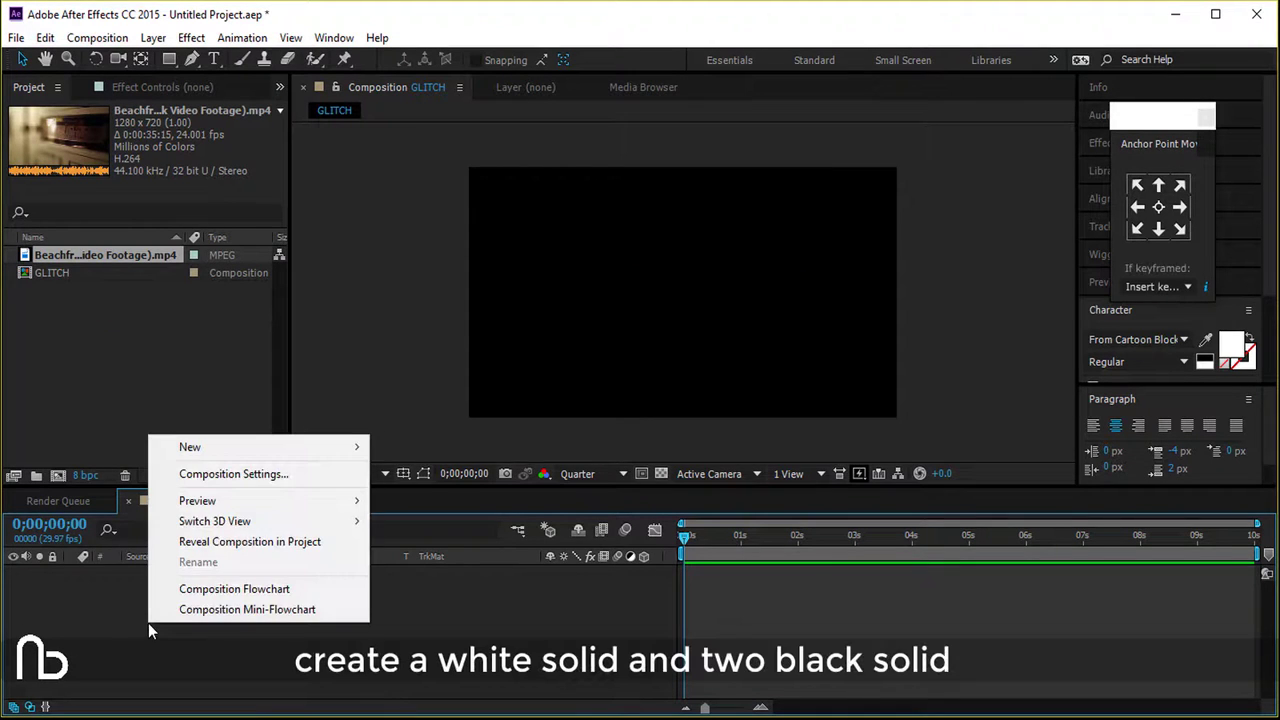
pyautogui.moveTo(183, 446)
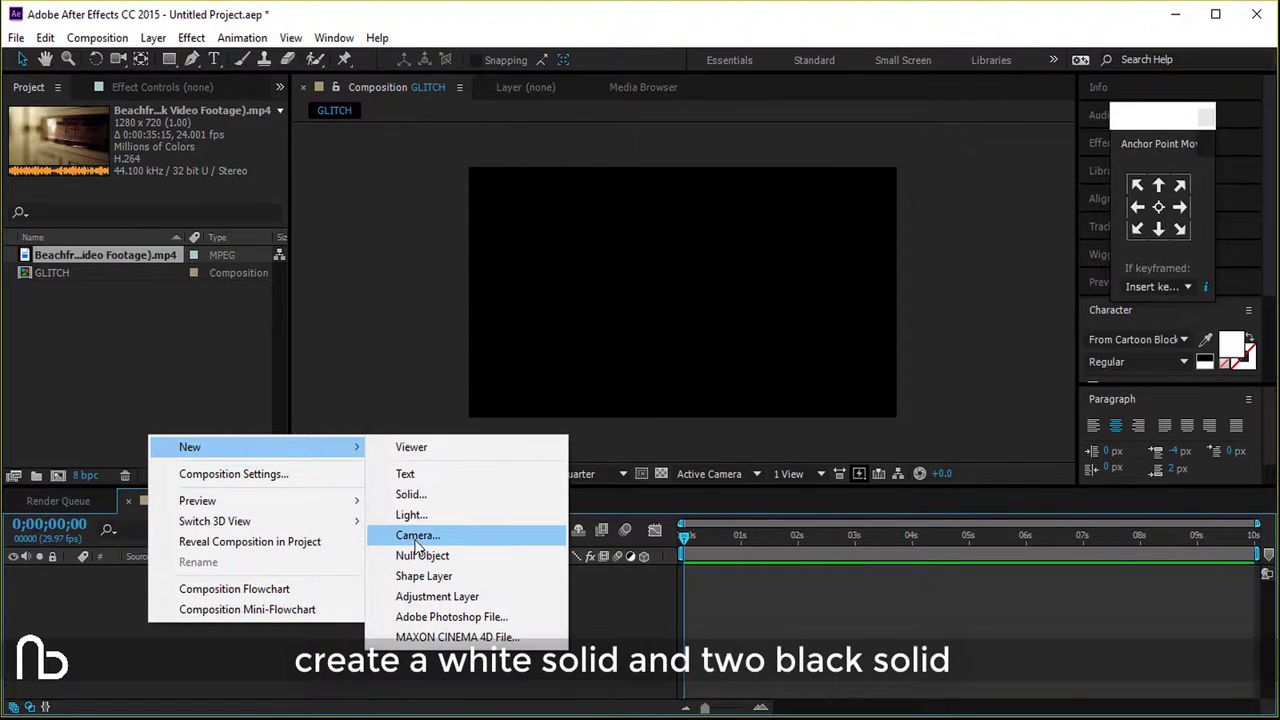
pyautogui.click(525, 494)
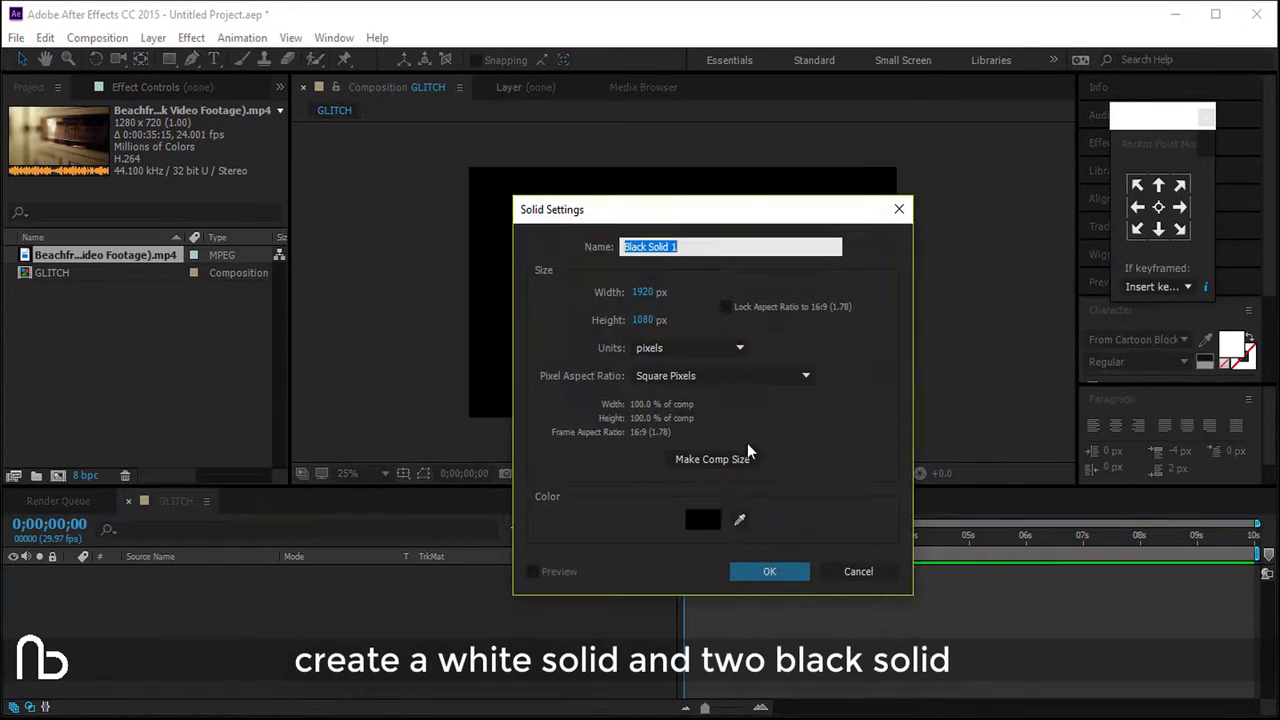
pyautogui.click(703, 519)
pyautogui.click(337, 483)
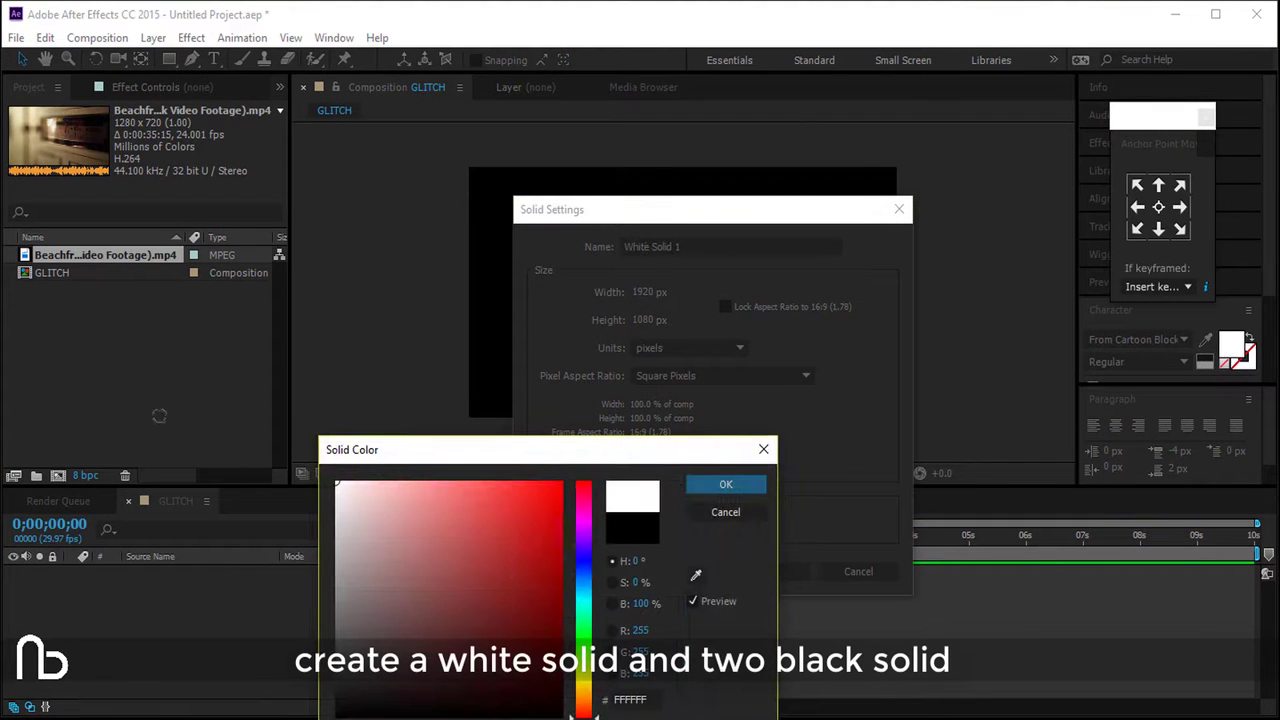
pyautogui.click(692, 488)
pyautogui.click(760, 568)
# Step: Add a near-black solid layer to the composition
pyautogui.rightClick(260, 617)
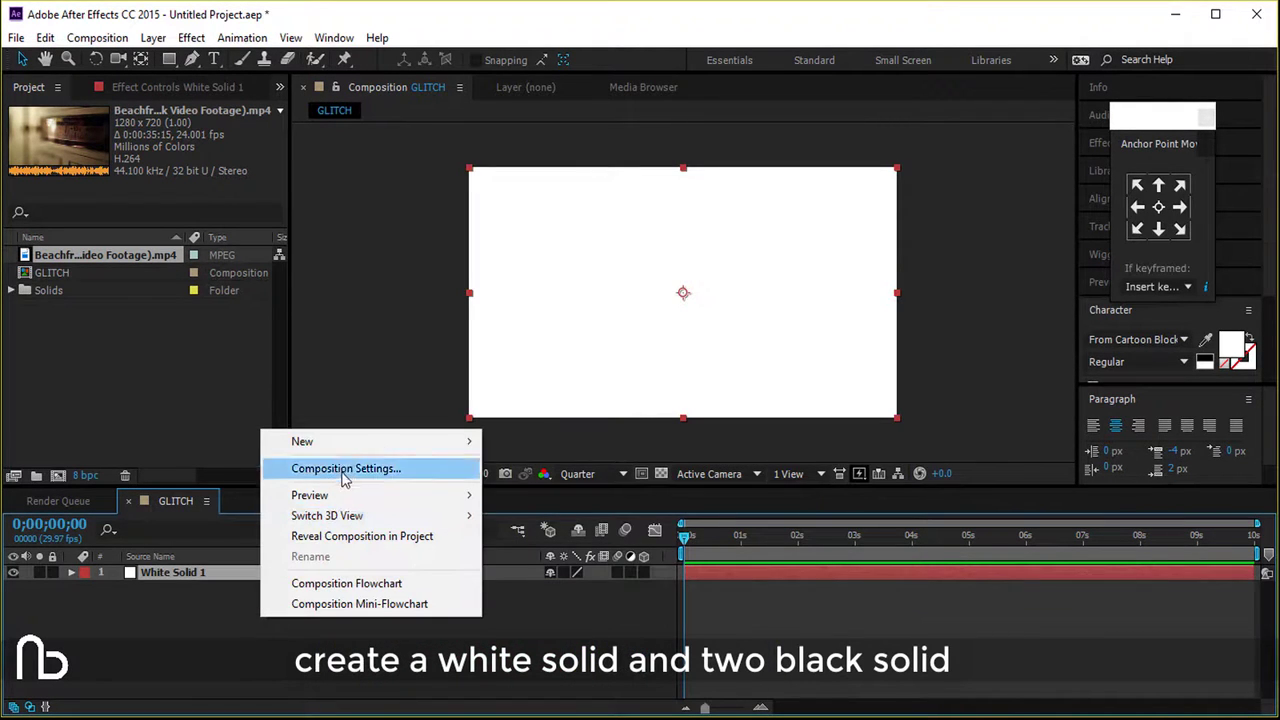
pyautogui.moveTo(370, 446)
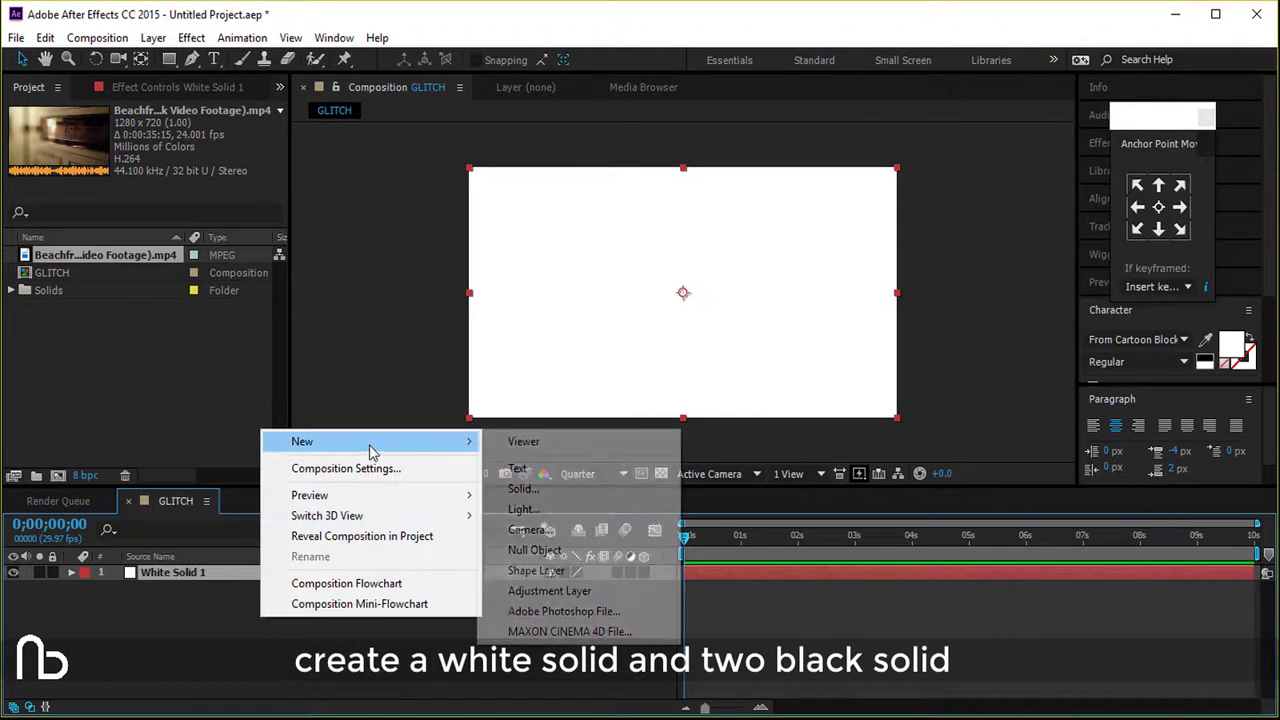
pyautogui.click(612, 490)
pyautogui.click(700, 518)
pyautogui.click(402, 708)
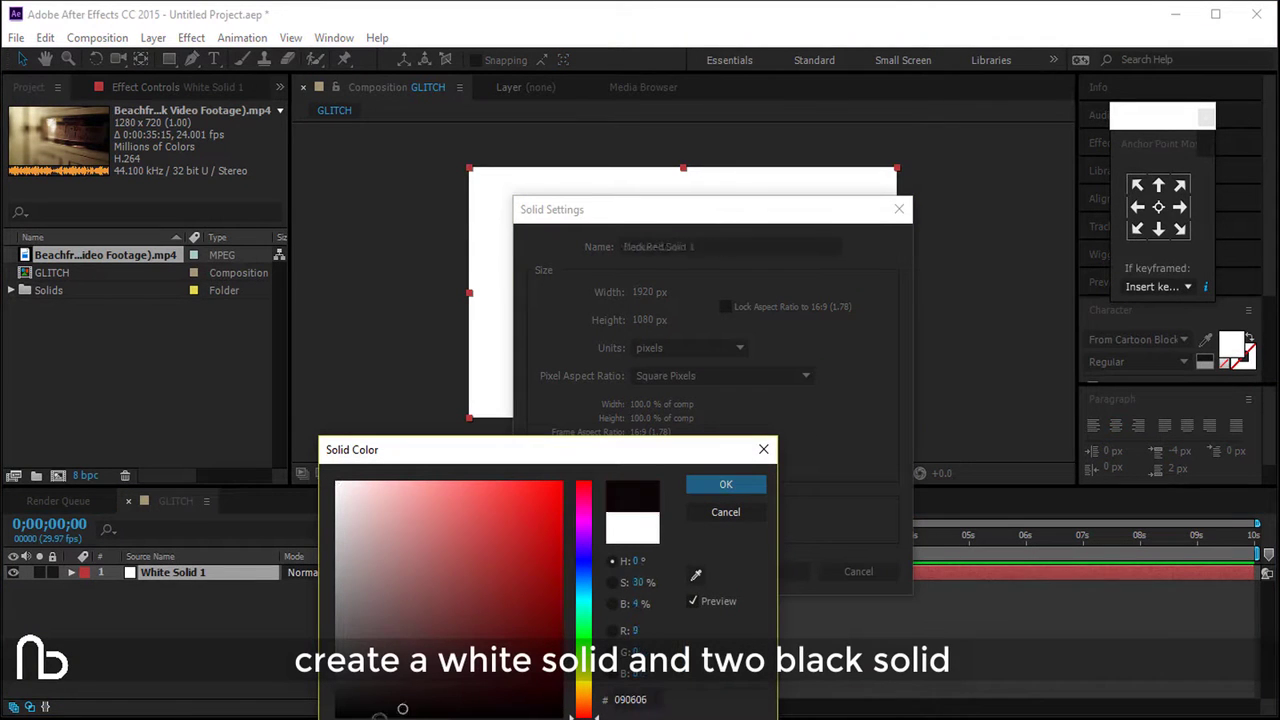
pyautogui.click(724, 486)
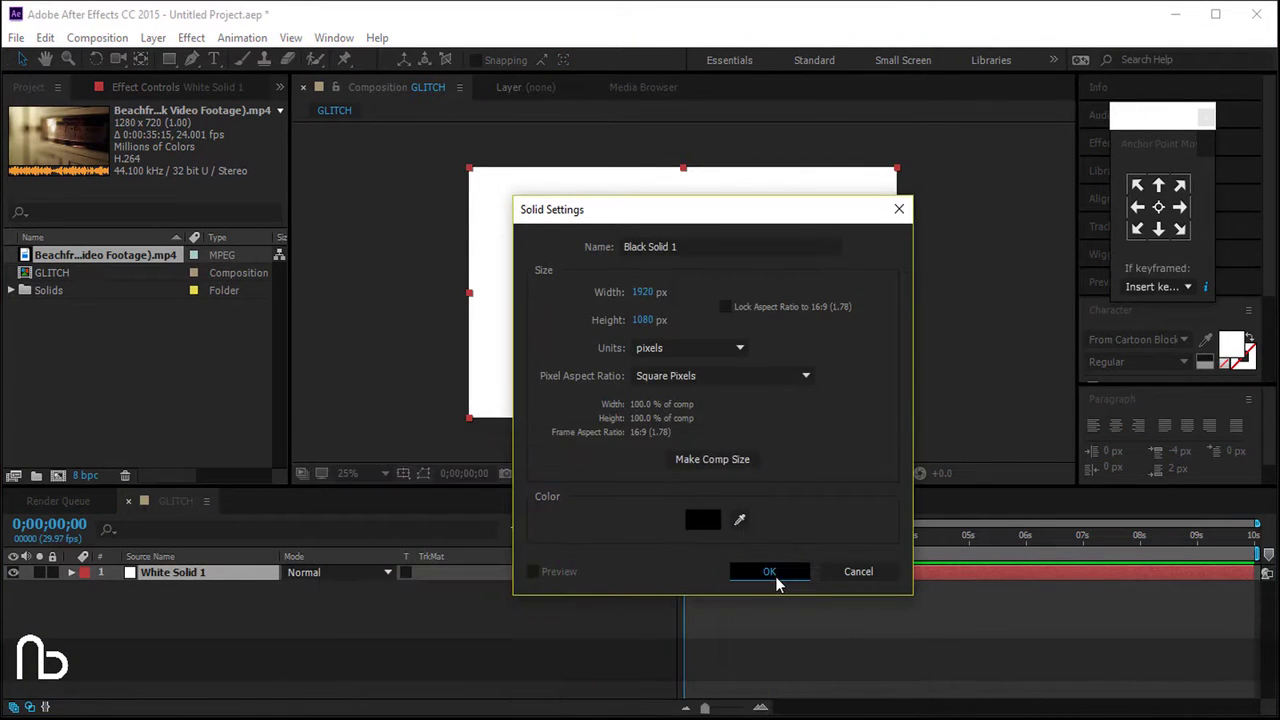
pyautogui.click(770, 572)
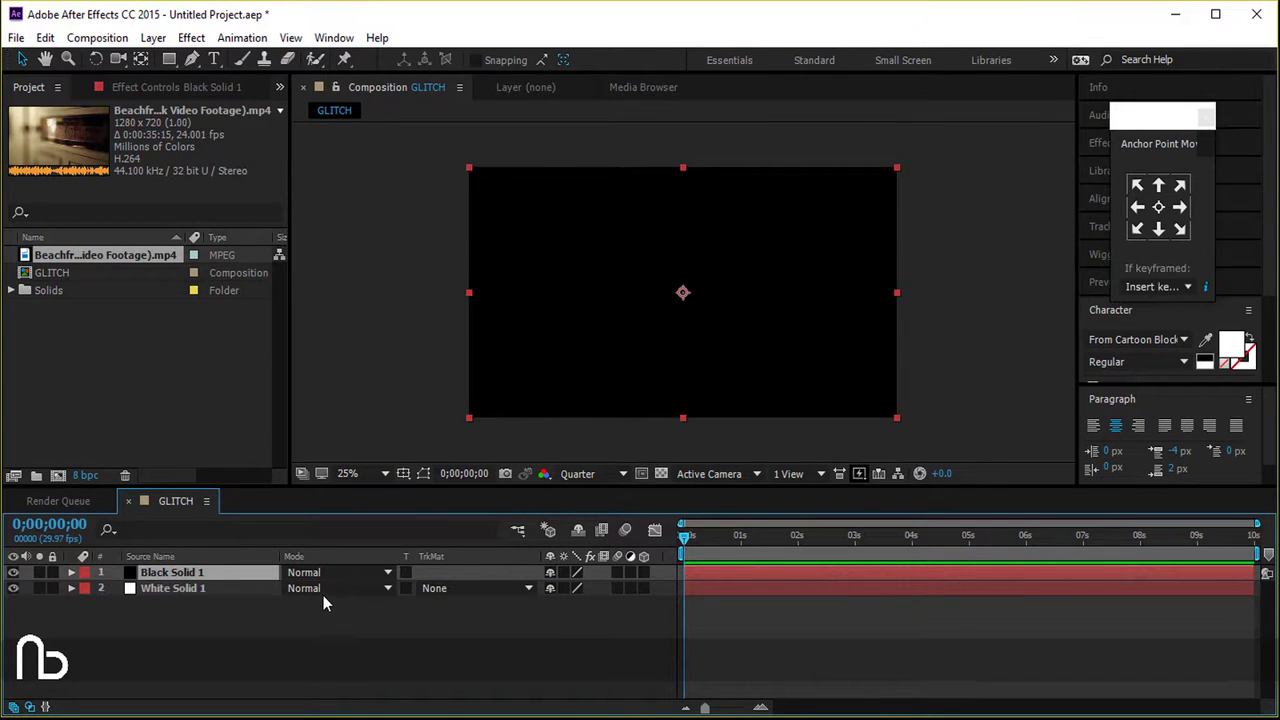
# Step: Duplicate the black solid and hide the topmost copy, keeping the second visible
pyautogui.hotkey('ctrl', 'd')
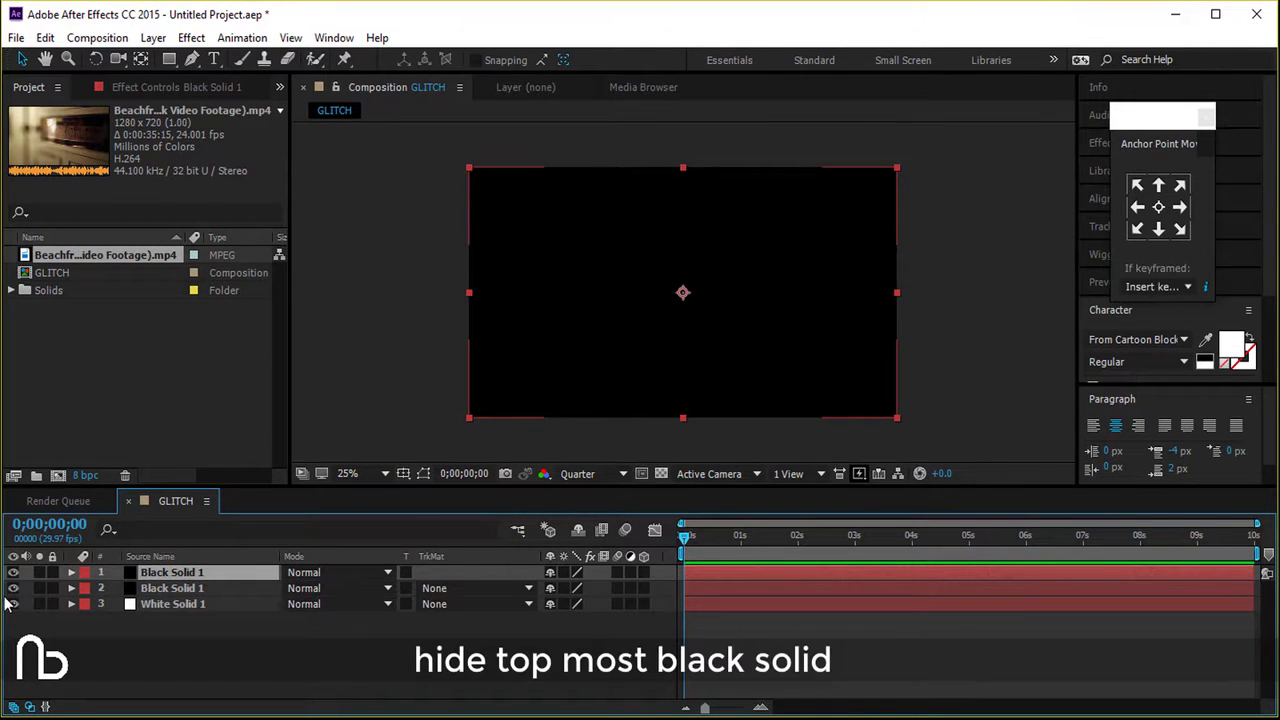
pyautogui.click(12, 589)
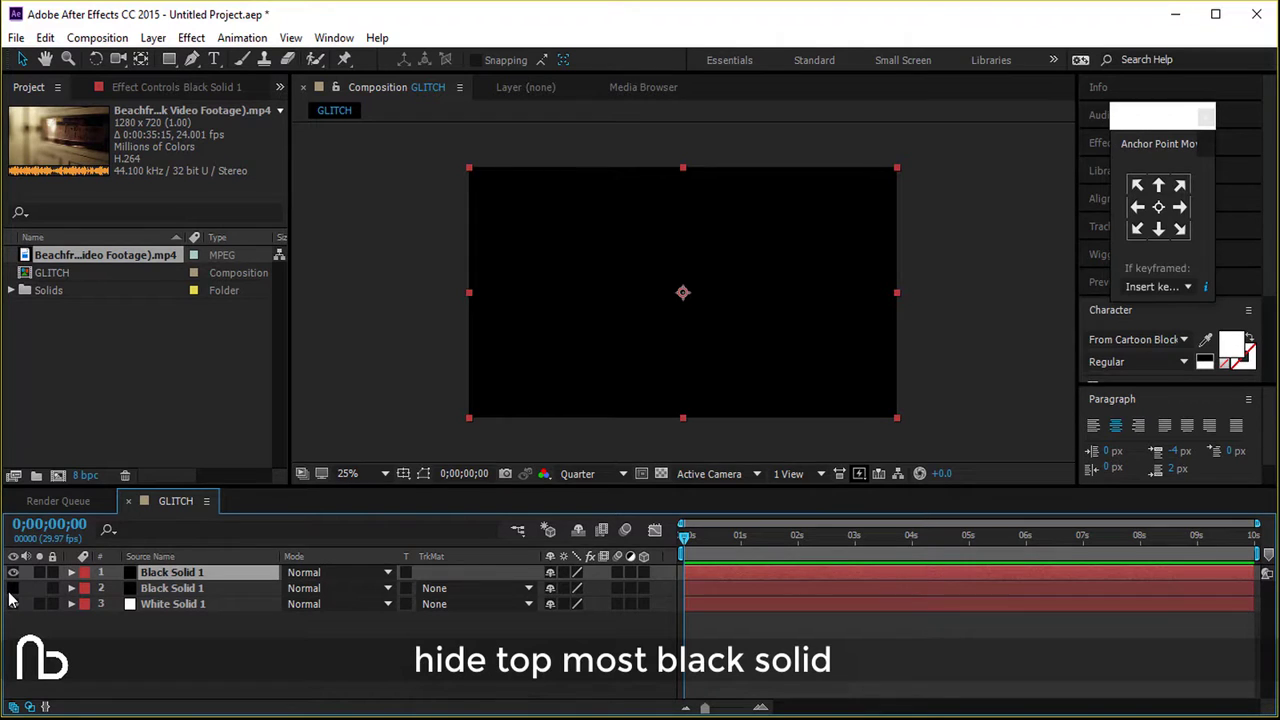
pyautogui.click(13, 573)
pyautogui.click(13, 588)
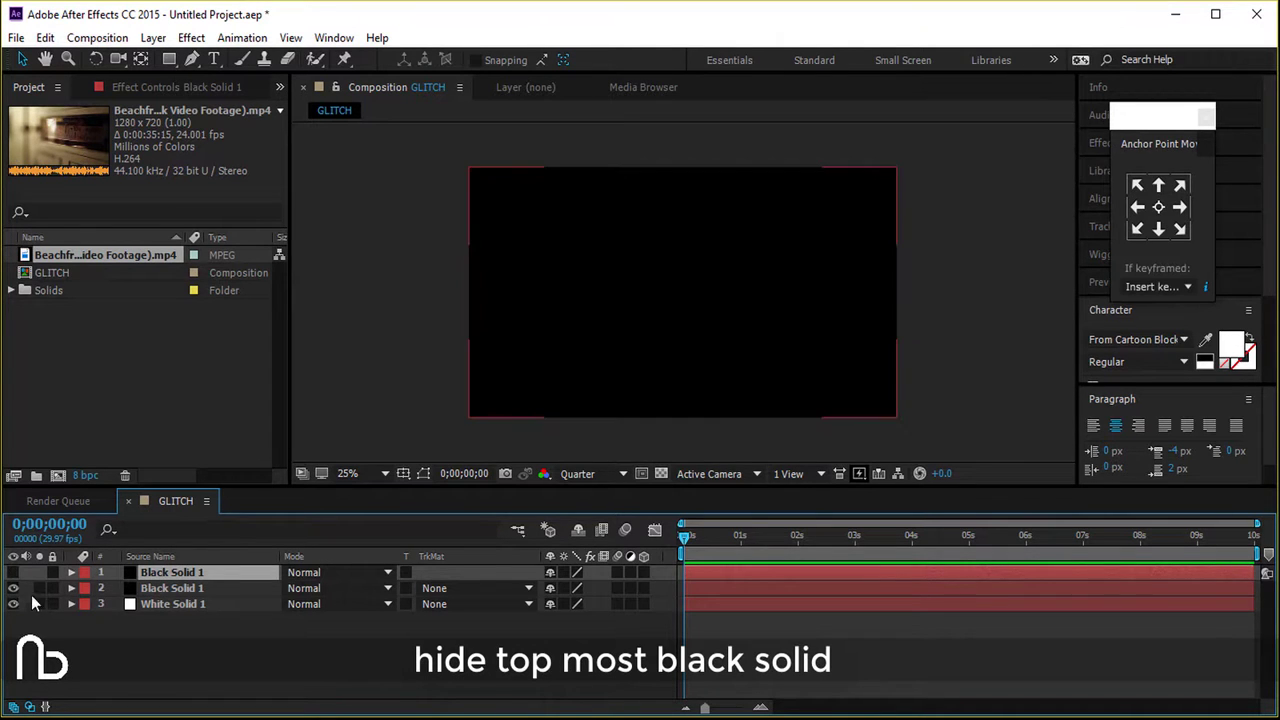
pyautogui.click(171, 59)
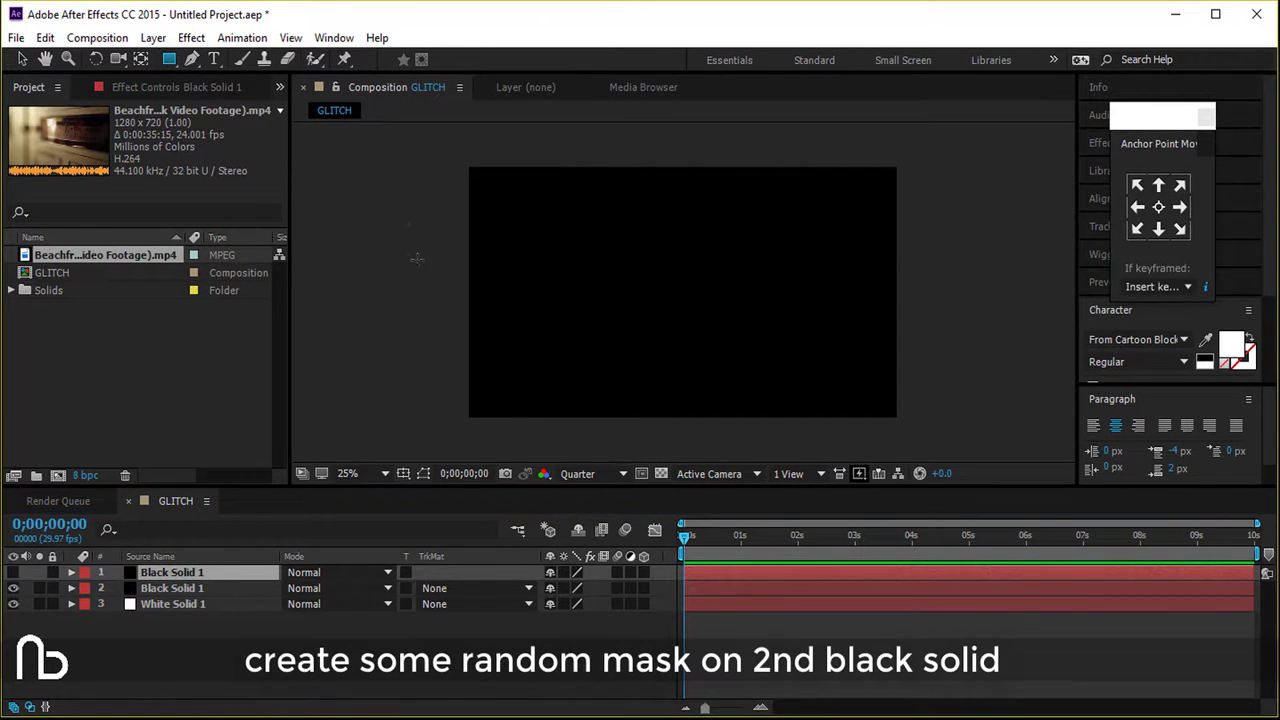
# Step: Draw six thin horizontal rectangle masks on the second black solid, then collapse its masks
pyautogui.click(172, 589)
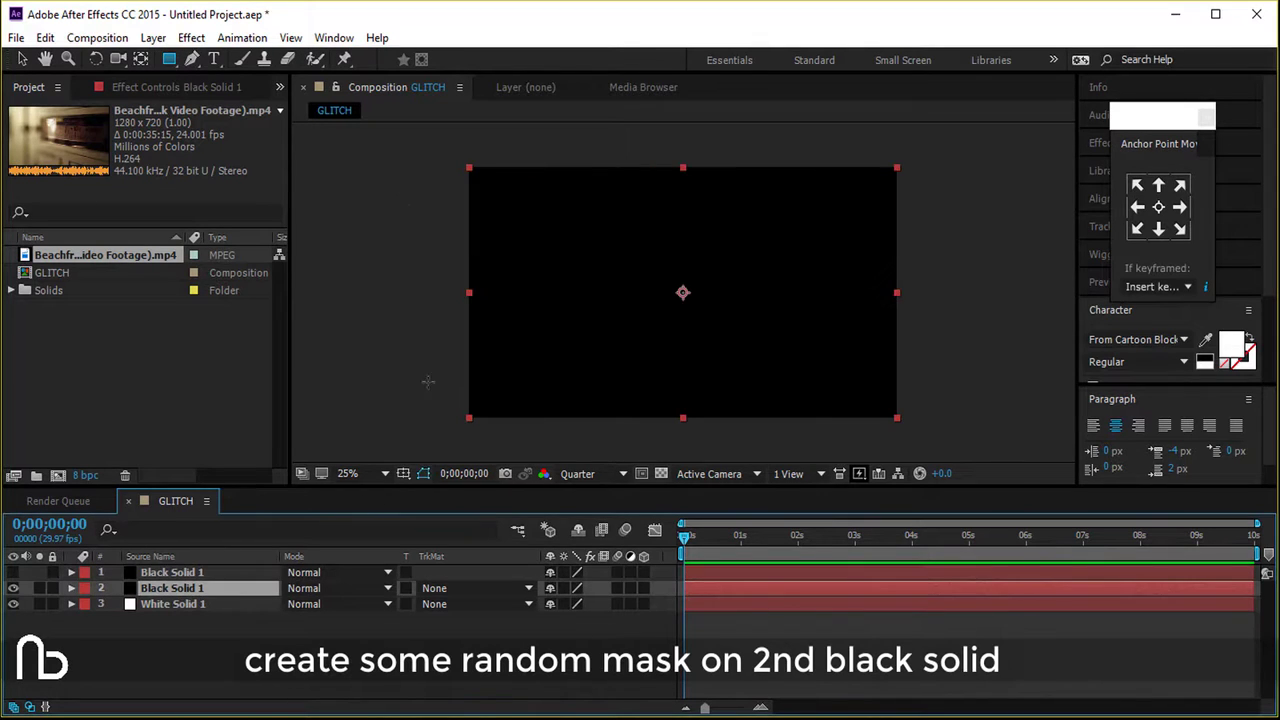
pyautogui.moveTo(445, 212); pyautogui.dragTo(693, 236)
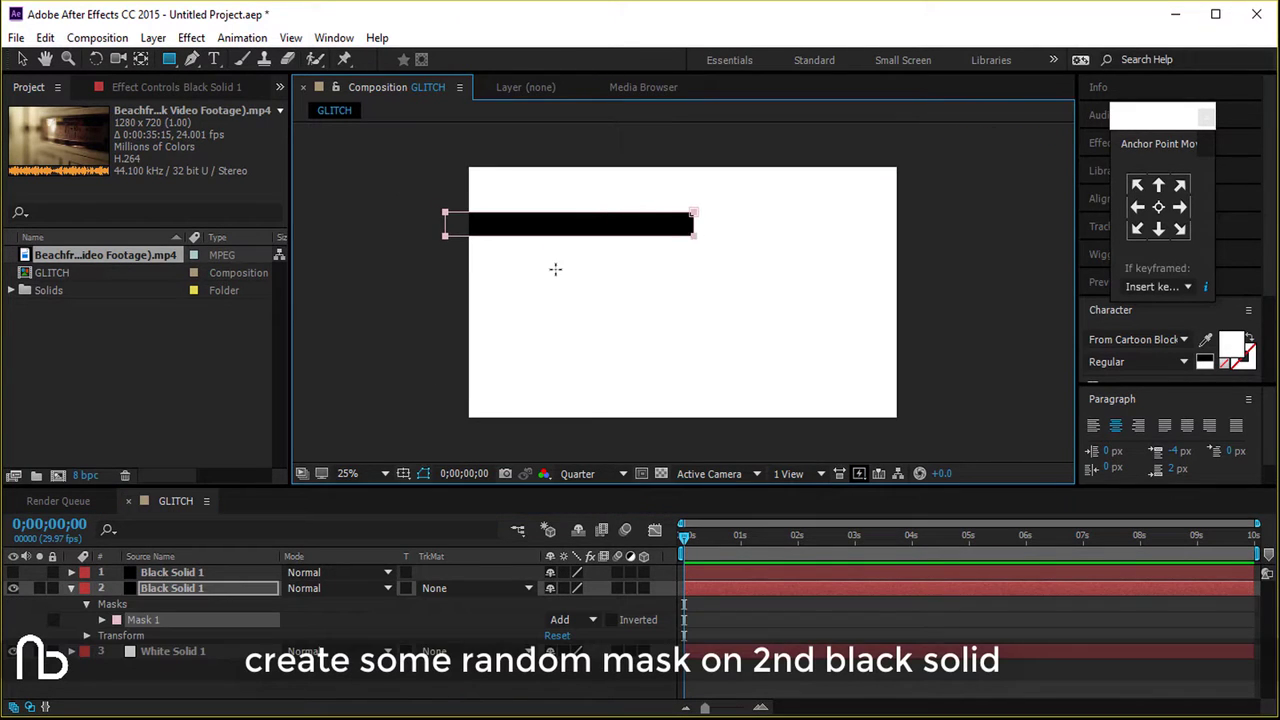
pyautogui.moveTo(555, 269); pyautogui.dragTo(775, 285)
pyautogui.moveTo(760, 190)
pyautogui.mouseDown()
pyautogui.moveTo(849, 213)
pyautogui.moveTo(909, 207)
pyautogui.mouseUp()
pyautogui.moveTo(479, 311); pyautogui.dragTo(713, 329)
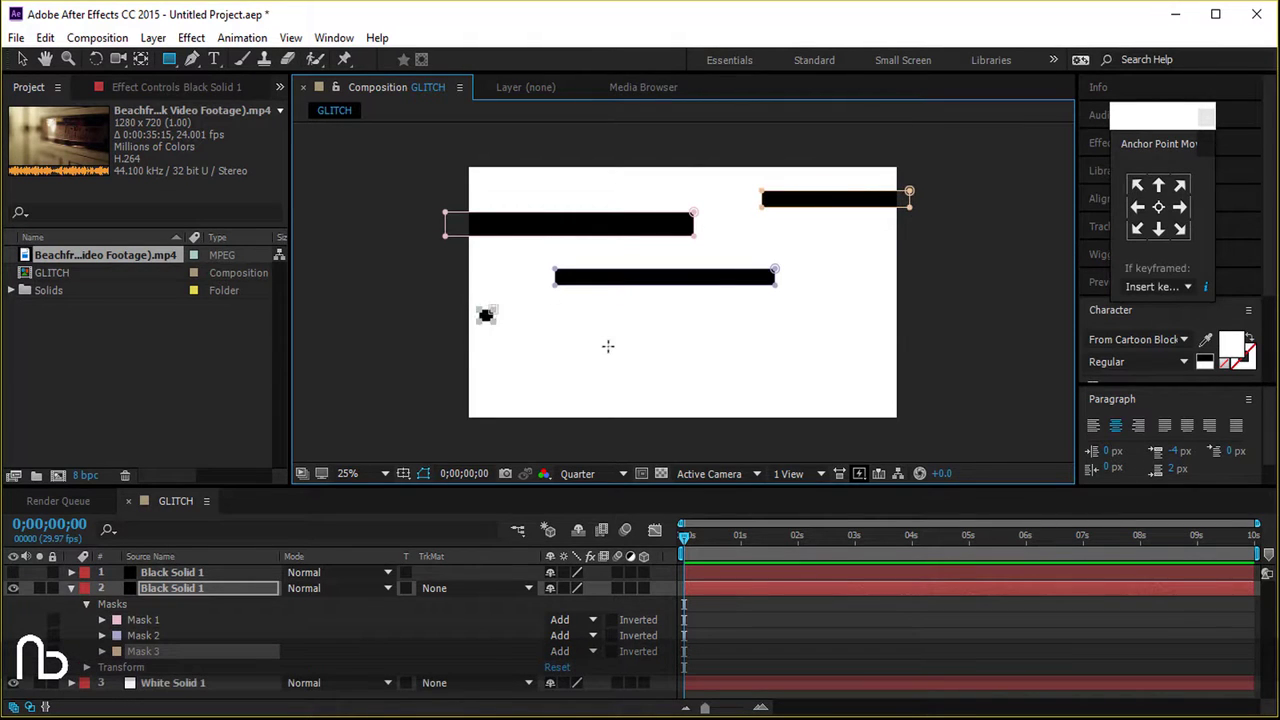
pyautogui.moveTo(700, 397); pyautogui.dragTo(889, 395)
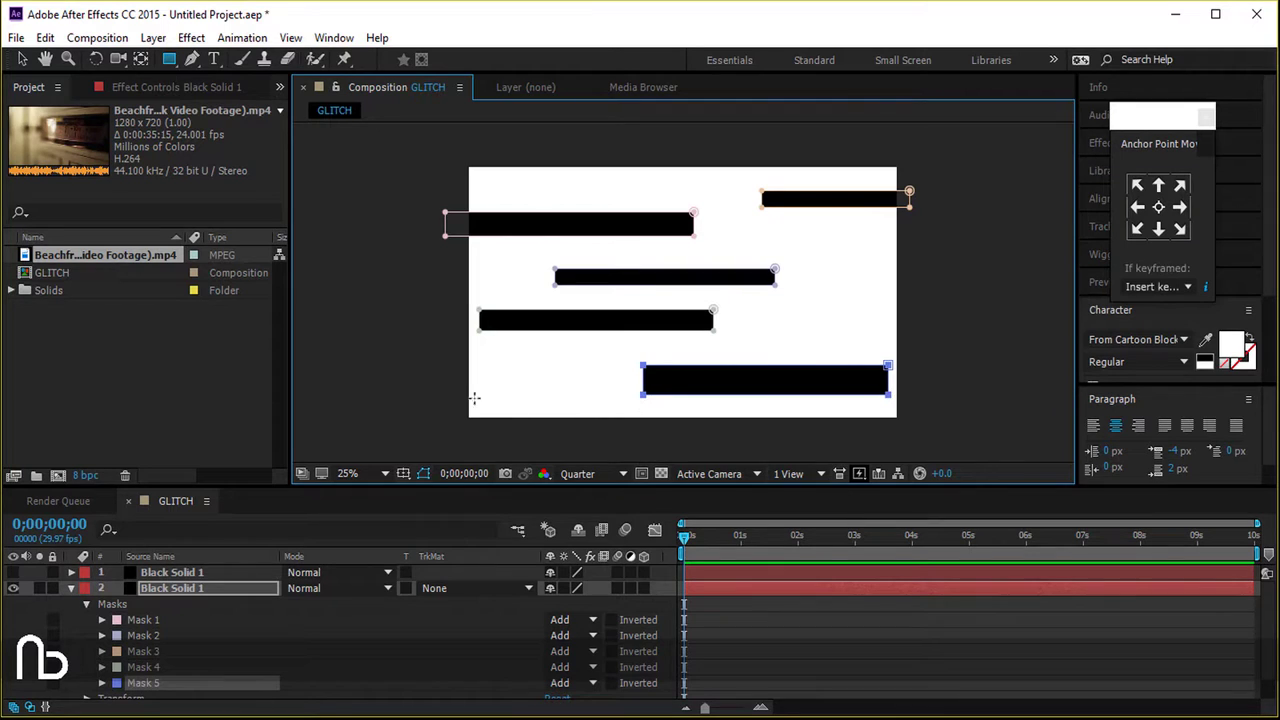
pyautogui.moveTo(455, 389); pyautogui.dragTo(611, 401)
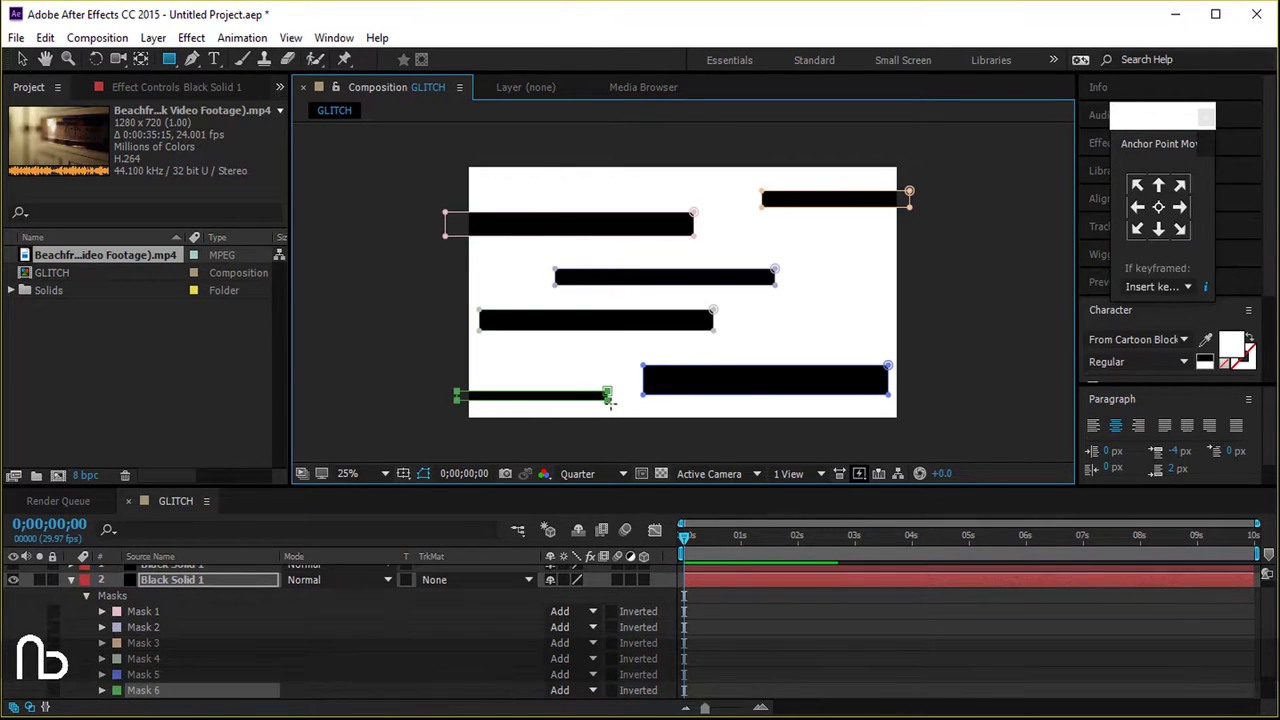
pyautogui.click(71, 582)
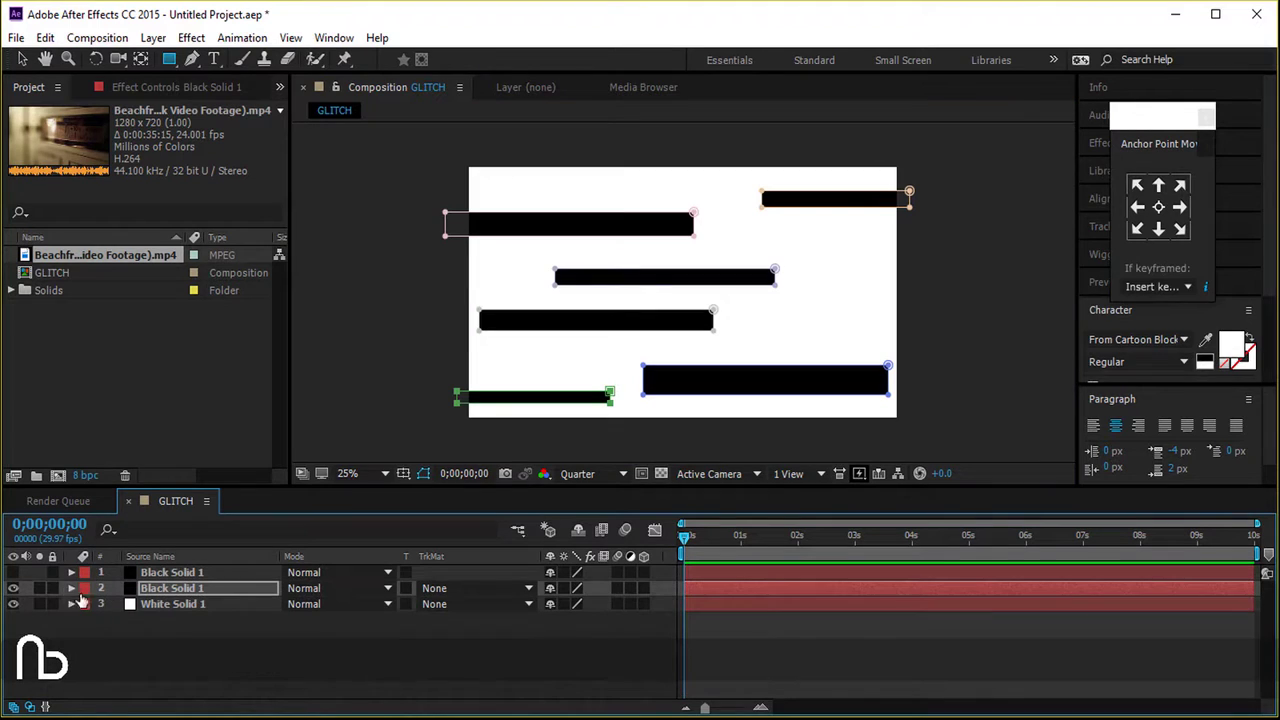
# Step: Show the top black solid and draw eight thin bar masks across it
pyautogui.click(131, 574)
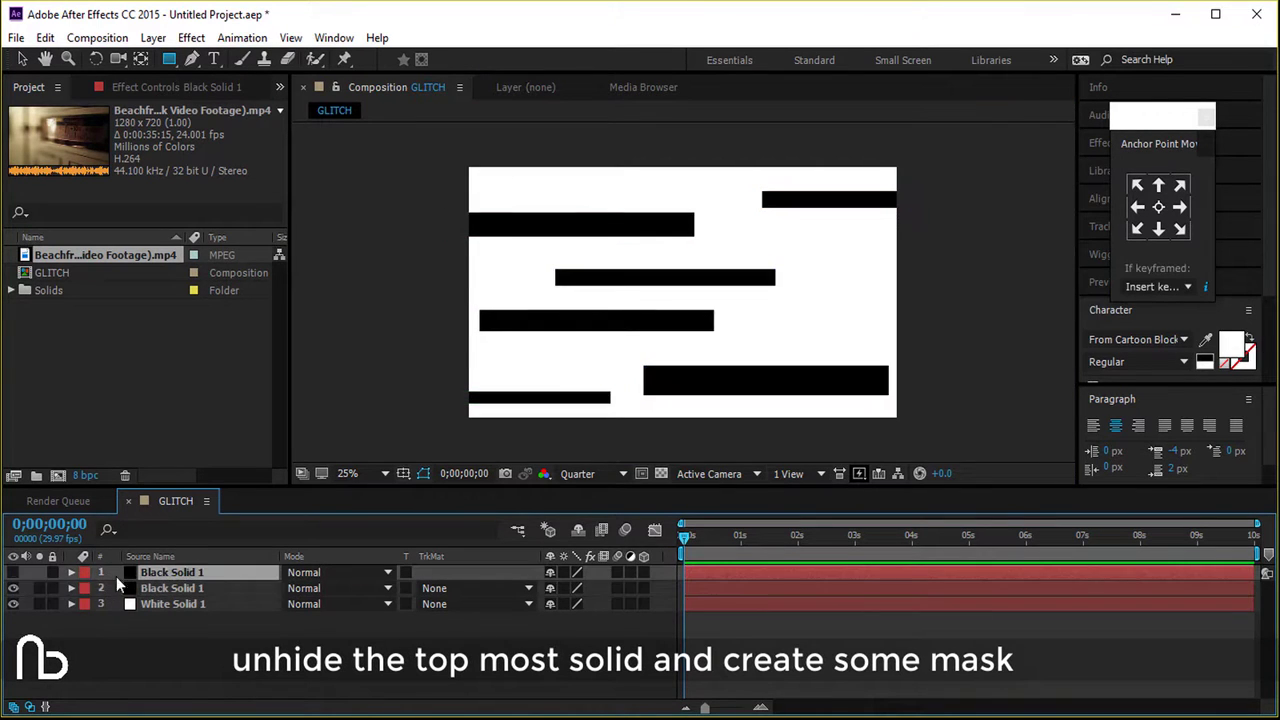
pyautogui.click(13, 572)
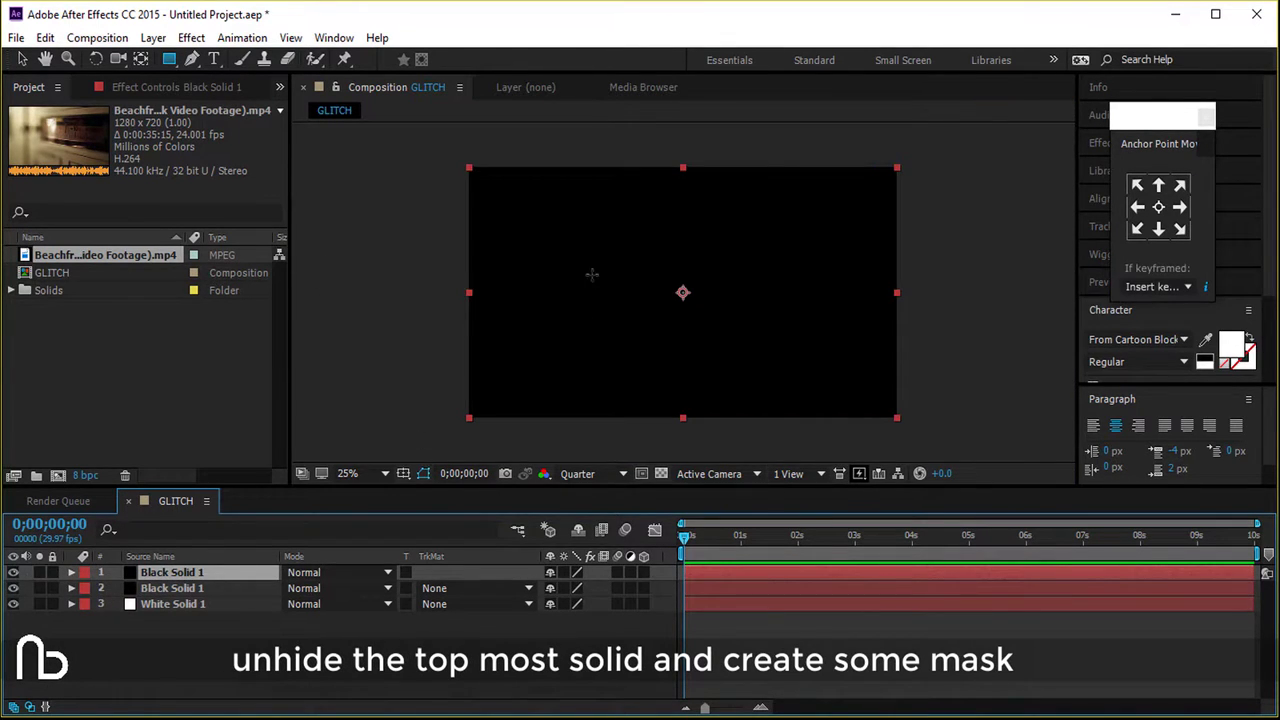
pyautogui.moveTo(451, 241); pyautogui.dragTo(807, 243)
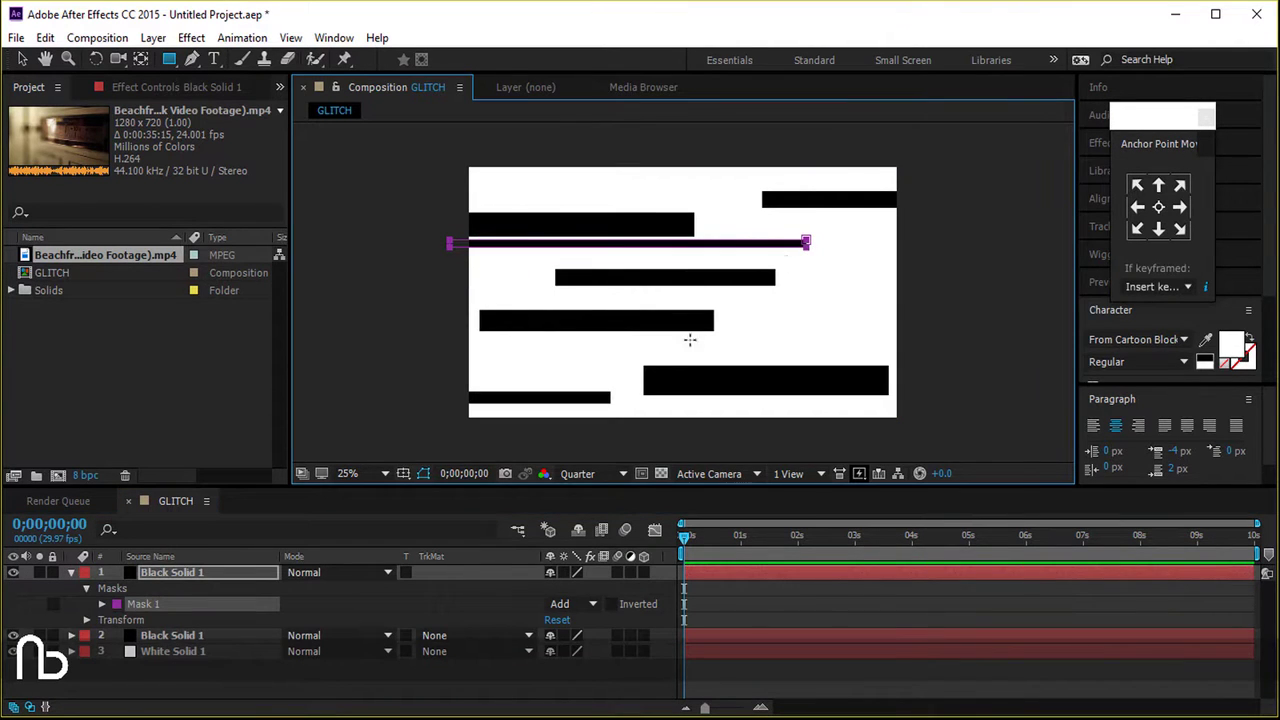
pyautogui.moveTo(750, 346); pyautogui.dragTo(903, 343)
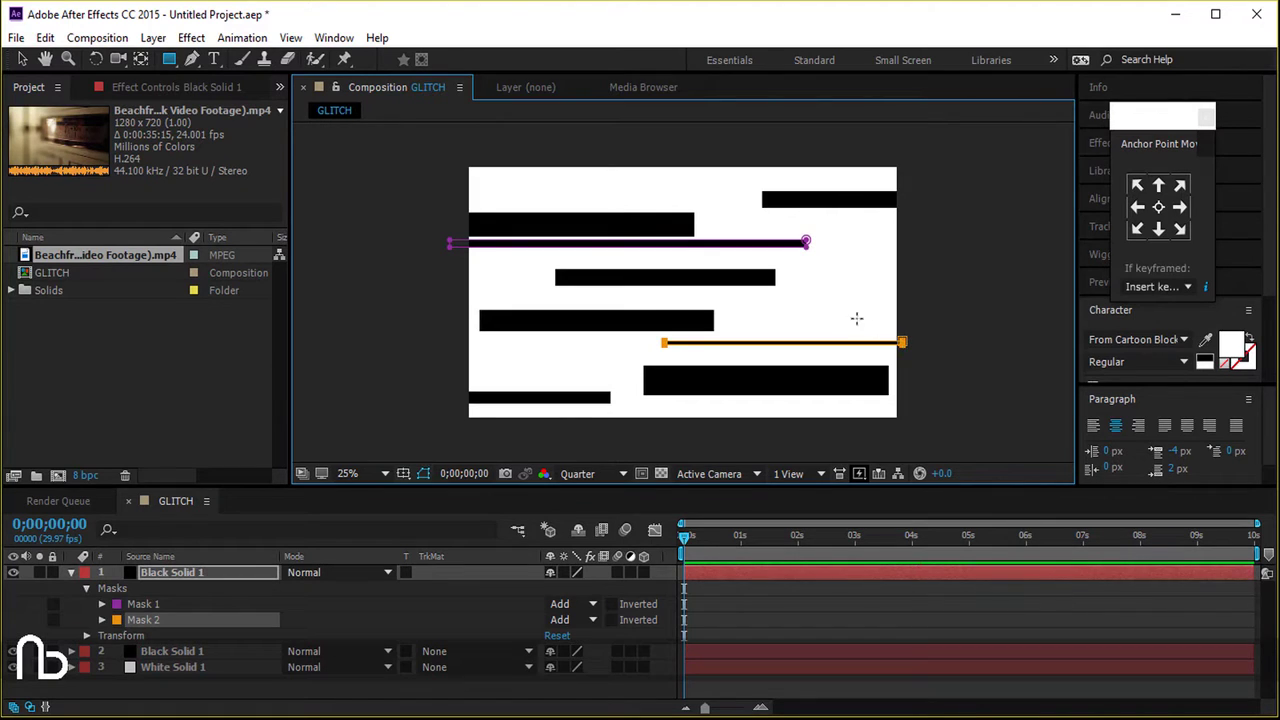
pyautogui.moveTo(456, 183); pyautogui.dragTo(796, 181)
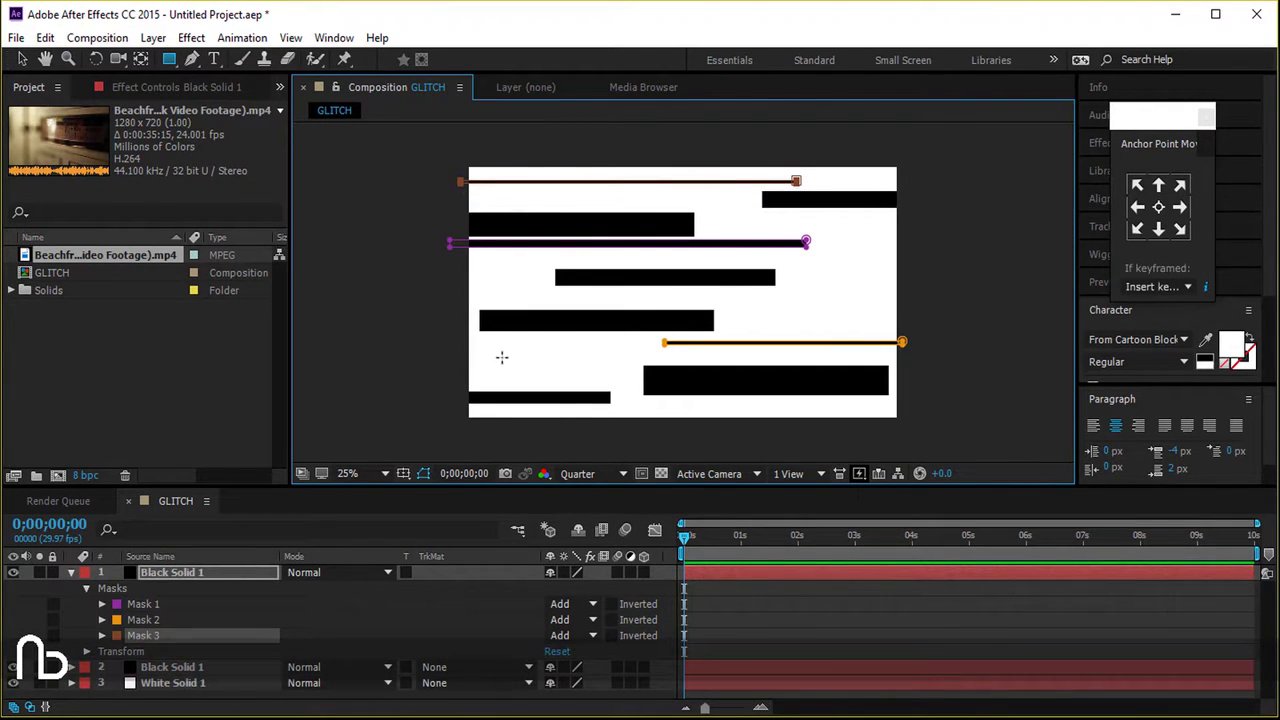
pyautogui.moveTo(500, 358); pyautogui.dragTo(630, 360)
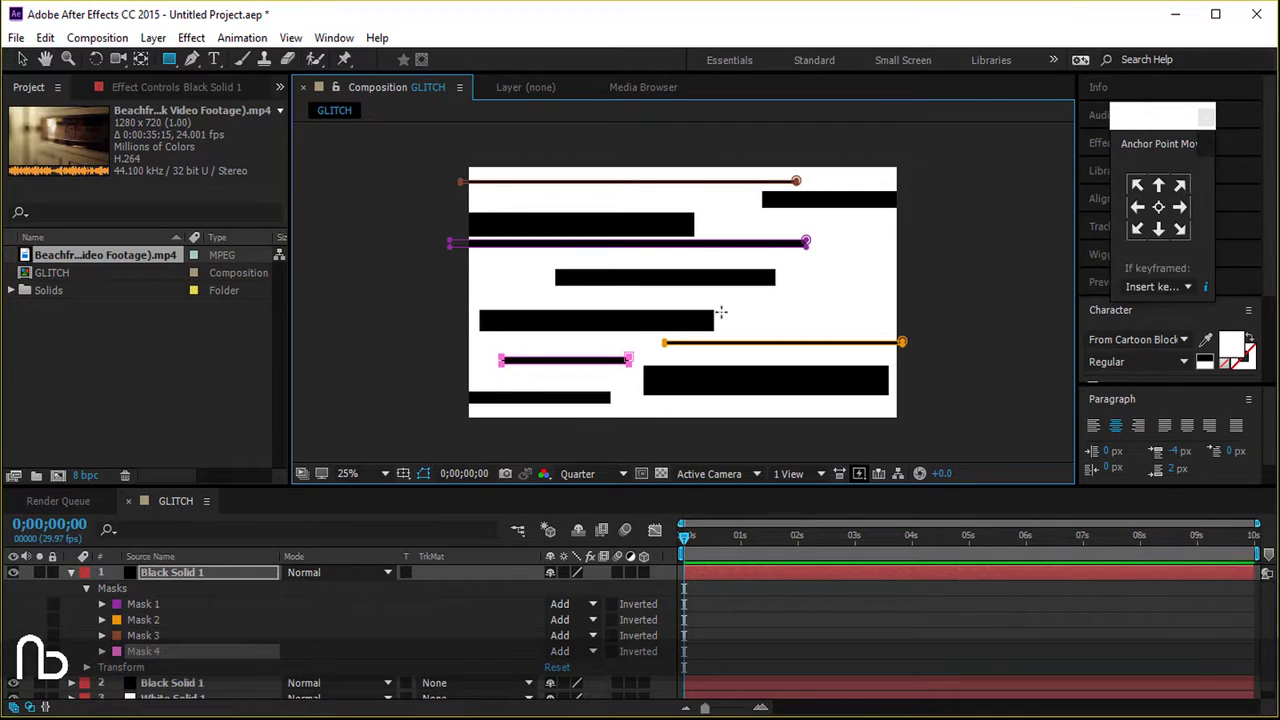
pyautogui.moveTo(732, 308); pyautogui.dragTo(862, 310)
pyautogui.moveTo(817, 257); pyautogui.dragTo(884, 276)
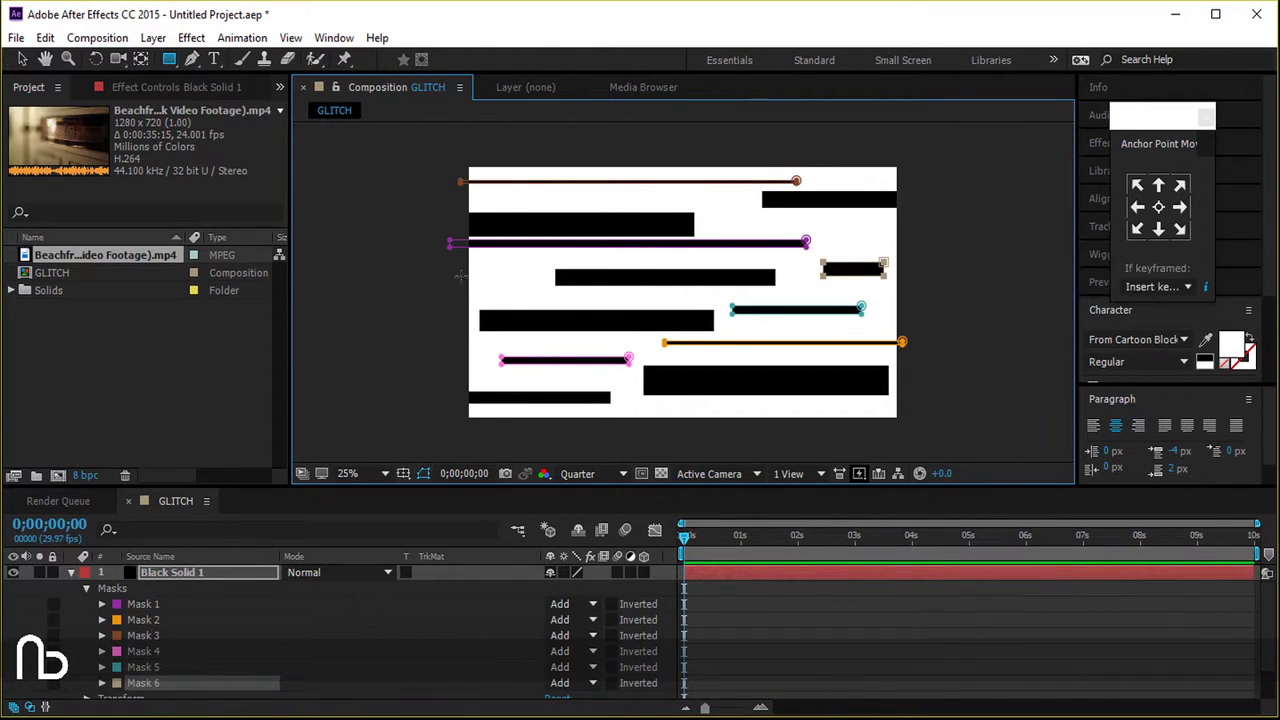
pyautogui.moveTo(481, 270); pyautogui.dragTo(537, 285)
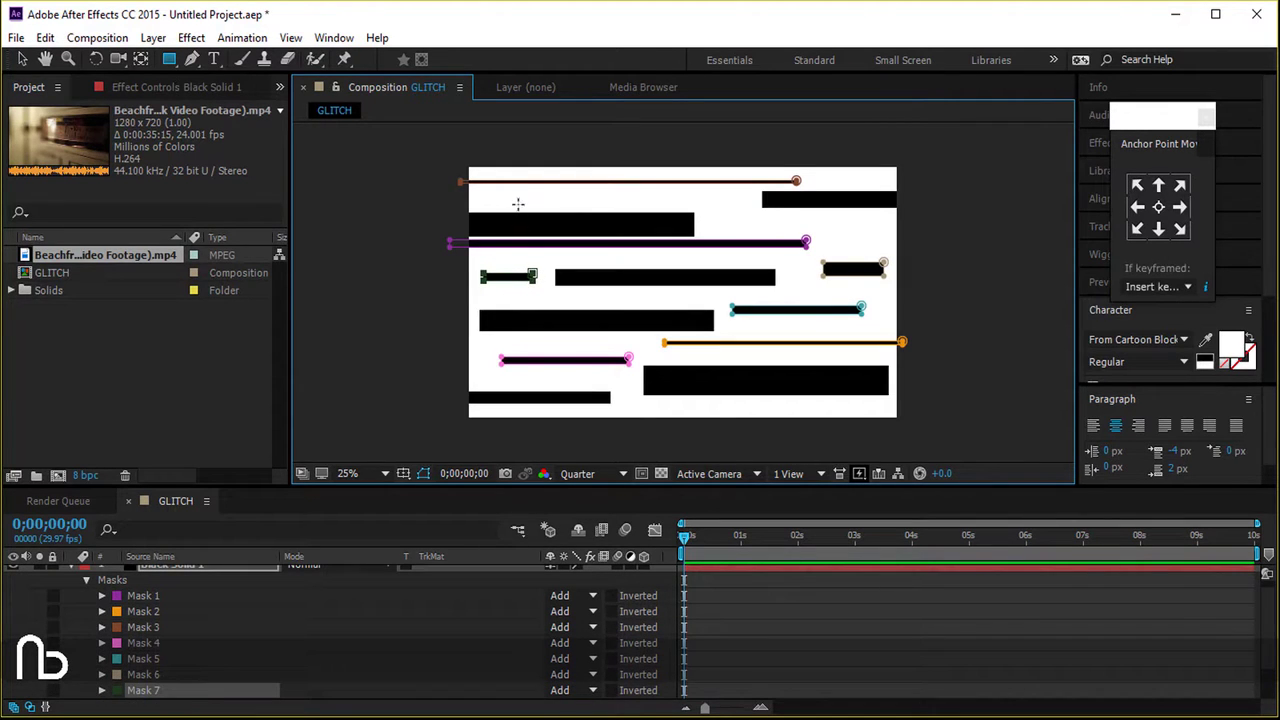
pyautogui.moveTo(518, 196); pyautogui.dragTo(602, 205)
# Step: Collapse the top solid's masks, select the second solid, and hide the top solid
pyautogui.scroll(1, 269, 627)
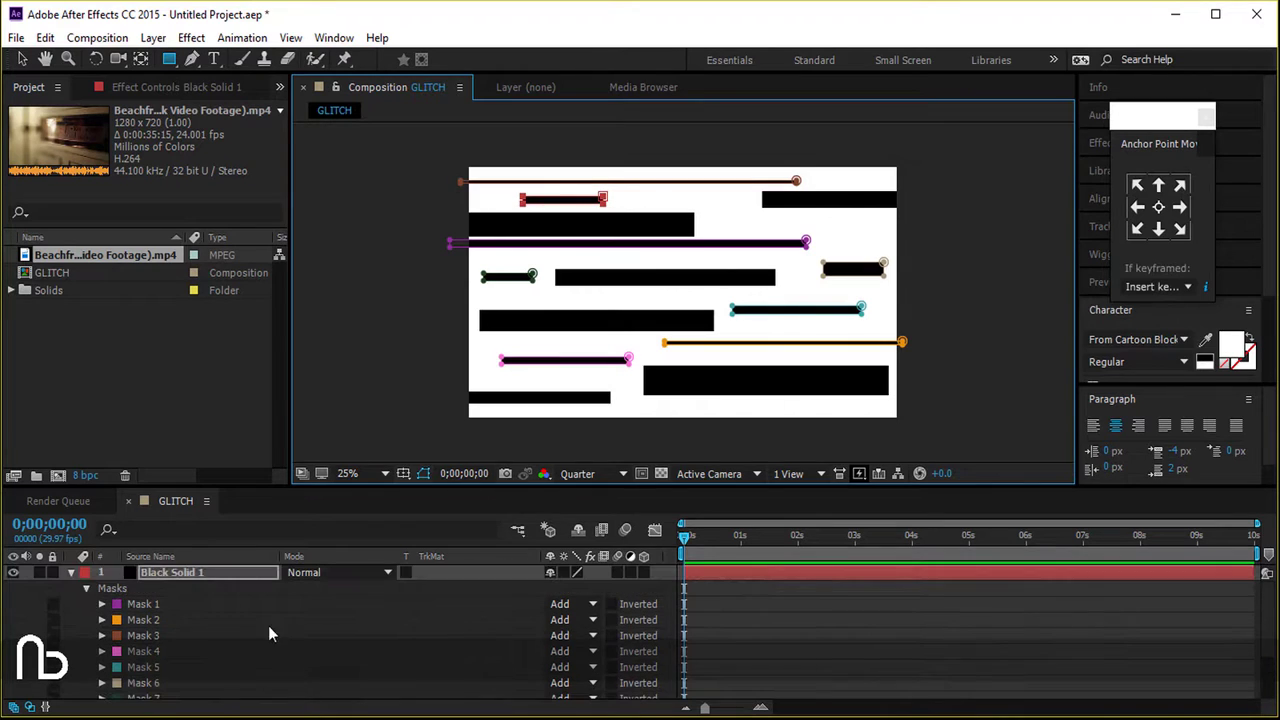
pyautogui.click(86, 590)
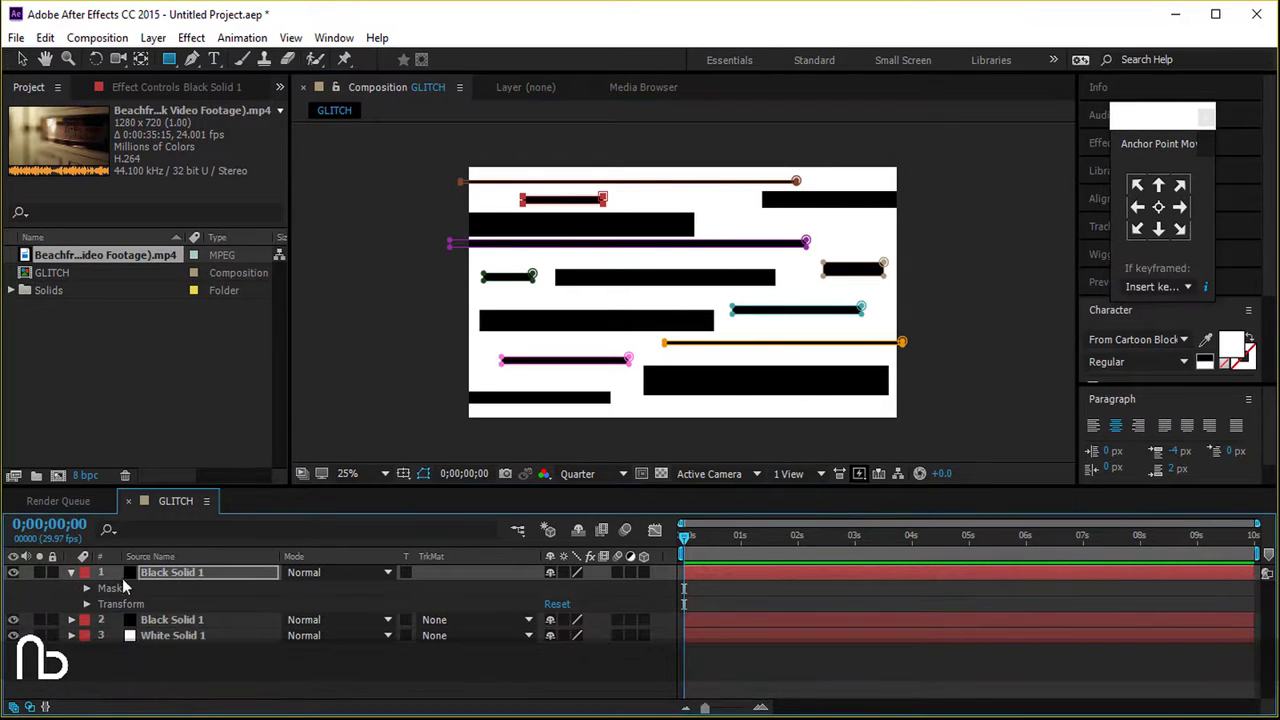
pyautogui.click(71, 573)
pyautogui.click(166, 589)
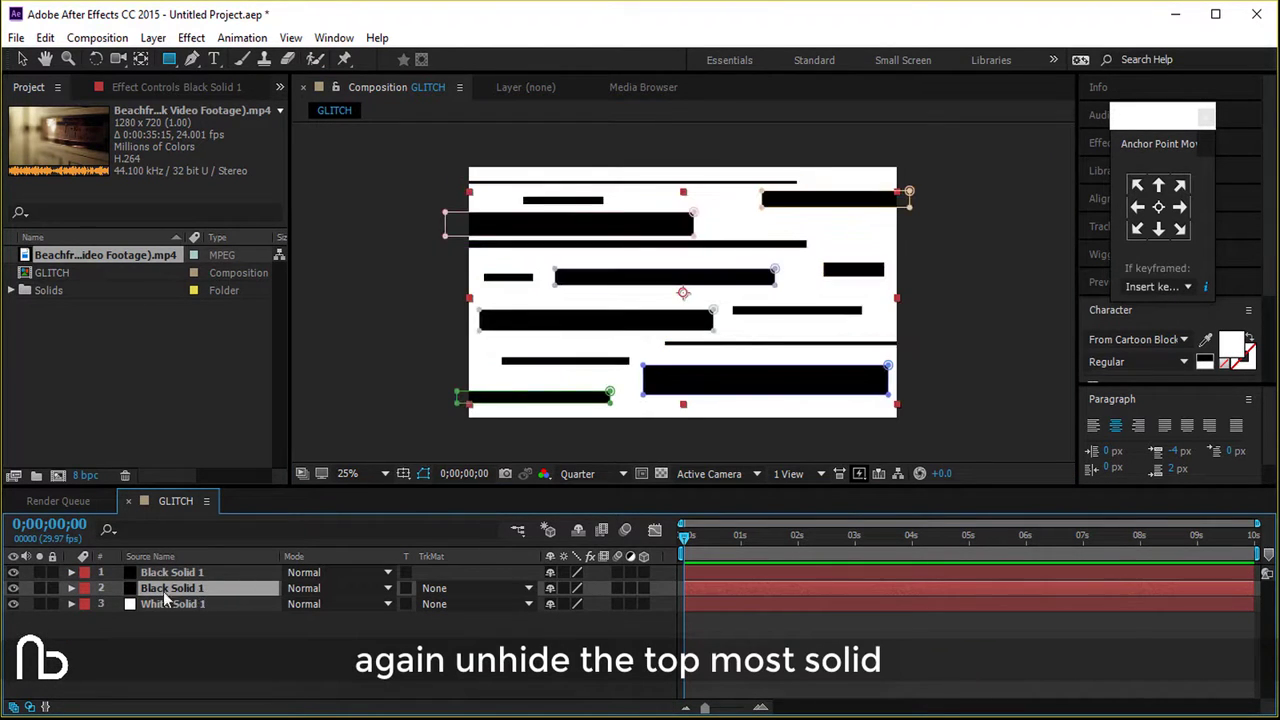
pyautogui.click(13, 573)
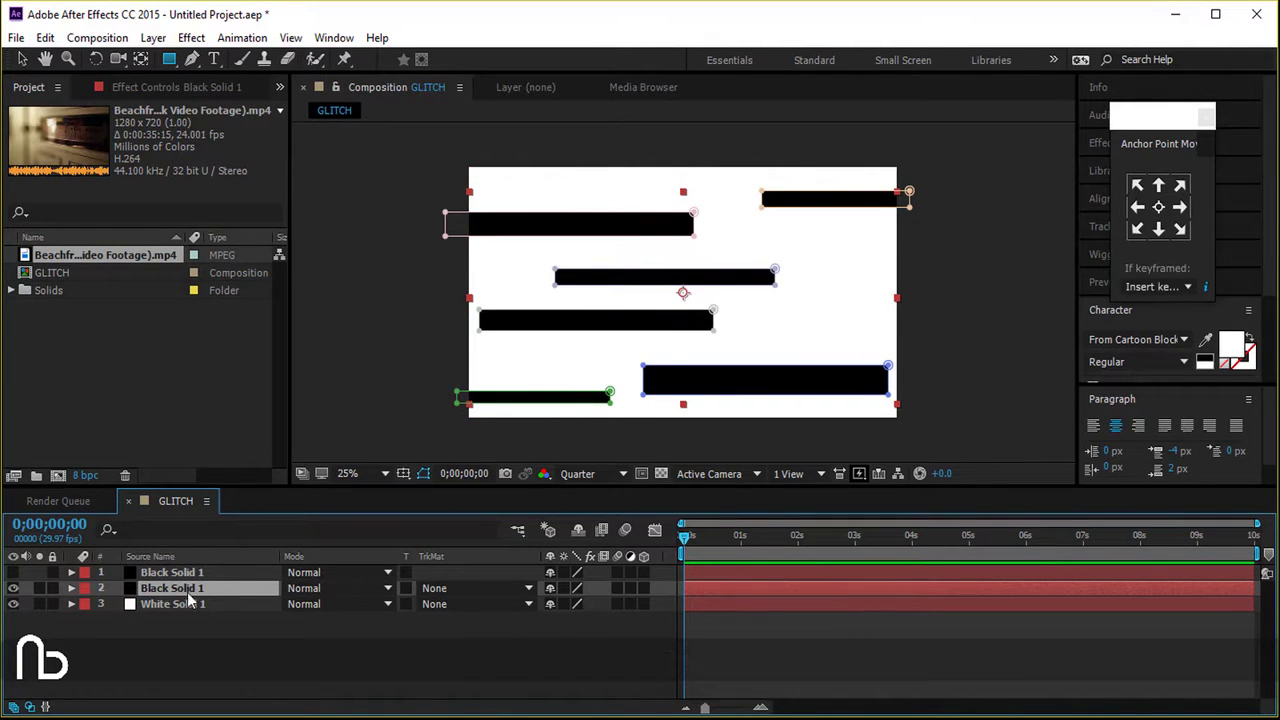
# Step: Add a wiggle(100,3000) expression to the second solid's Position and preview to 0;00;00;18
pyautogui.press('p')
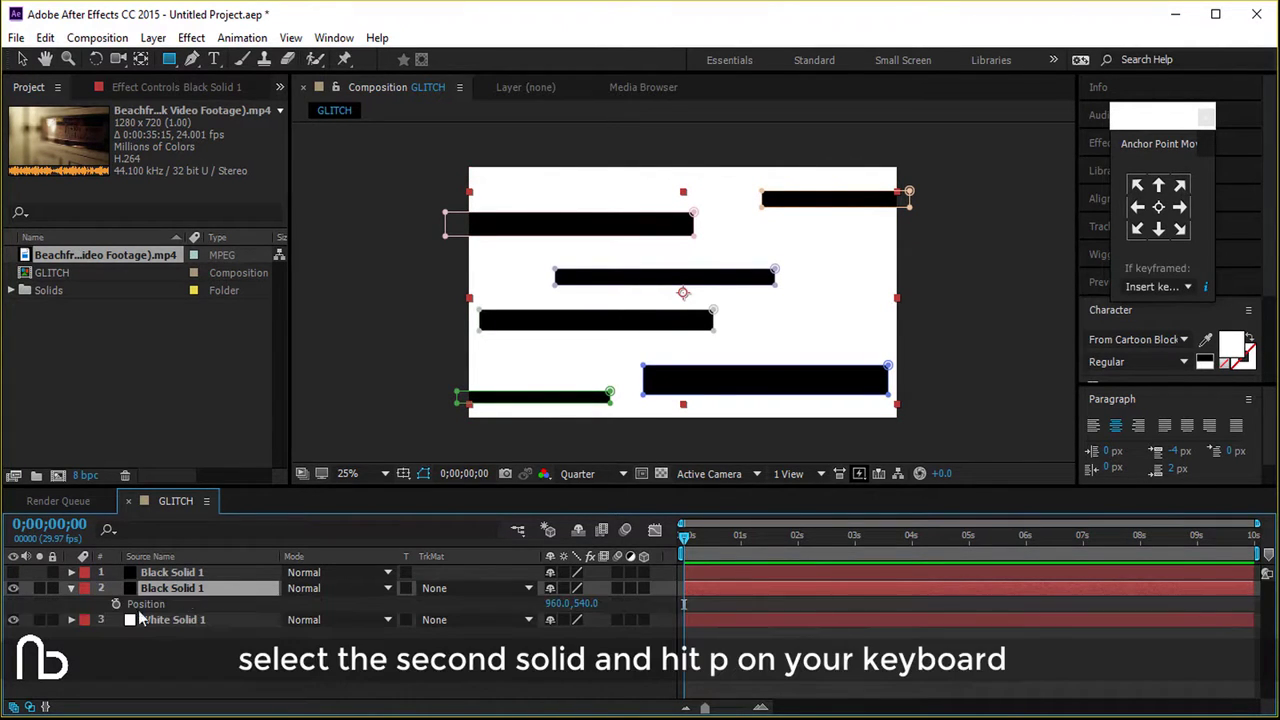
pyautogui.keyDown('alt'); pyautogui.click(115, 604); pyautogui.keyUp('alt')
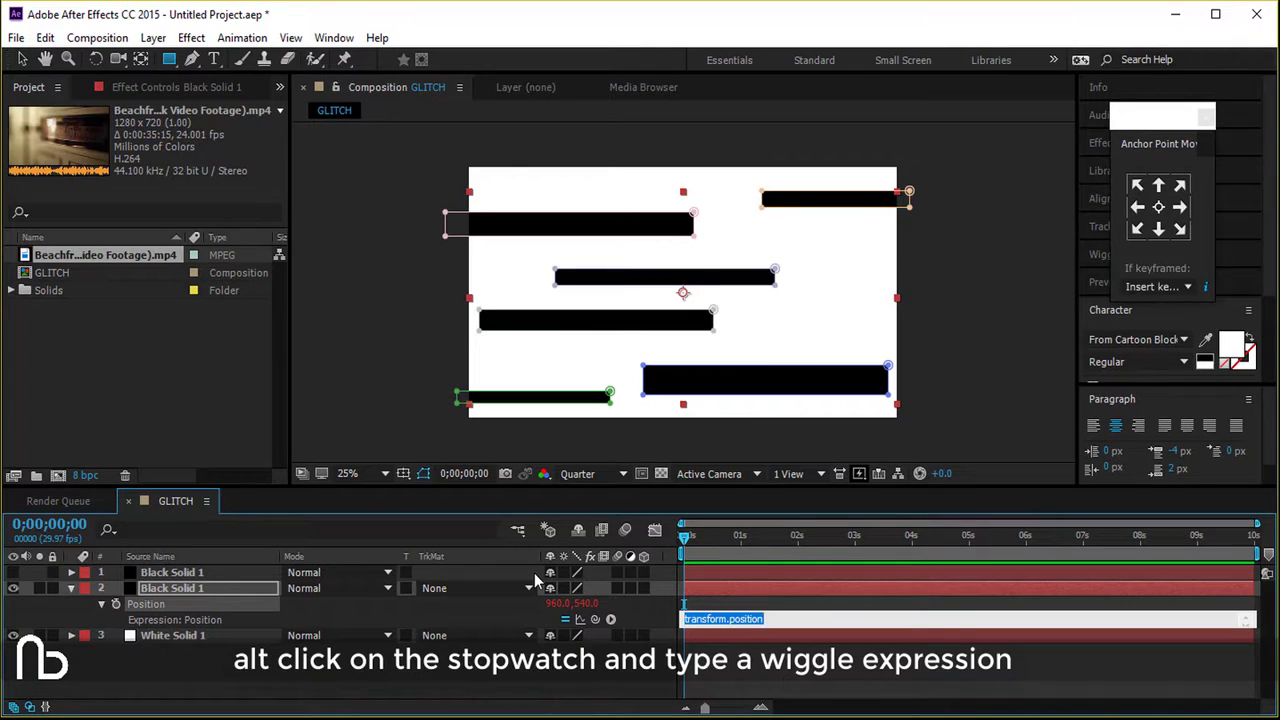
pyautogui.write('wi')
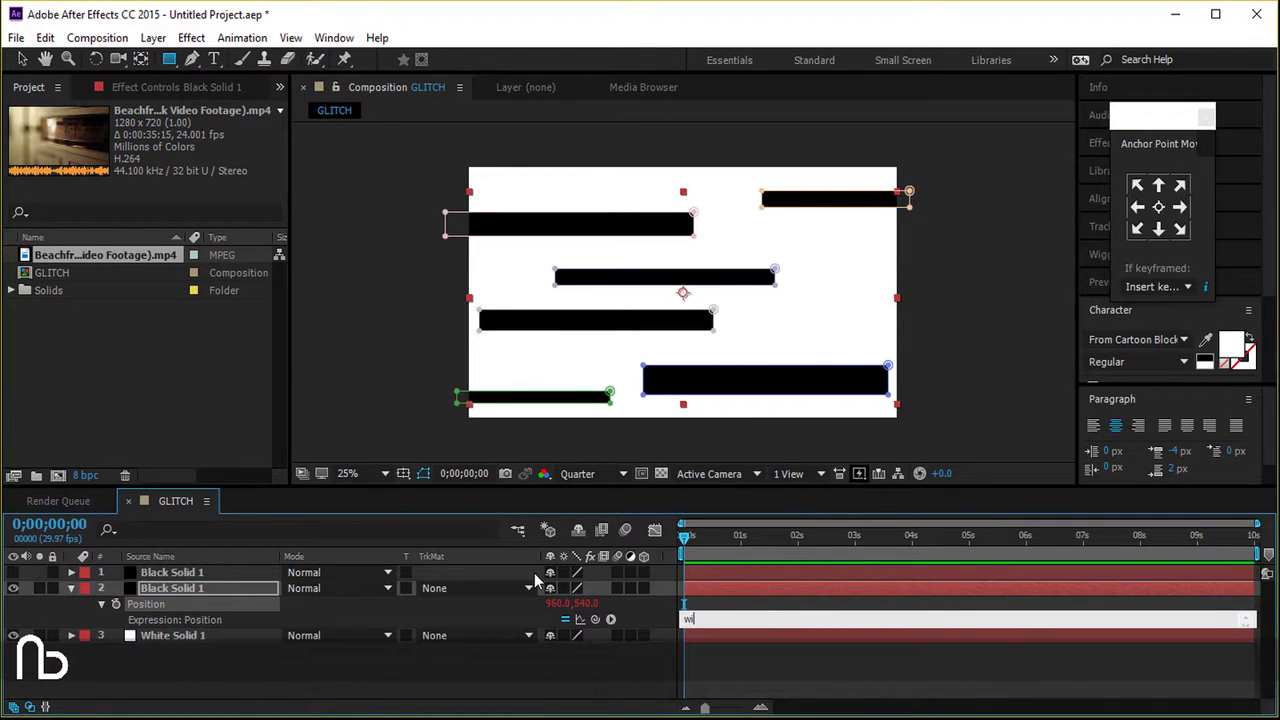
pyautogui.write('ggle')
pyautogui.write('()')
pyautogui.write('1')
pyautogui.write('00')
pyautogui.write(',')
pyautogui.write('000)')
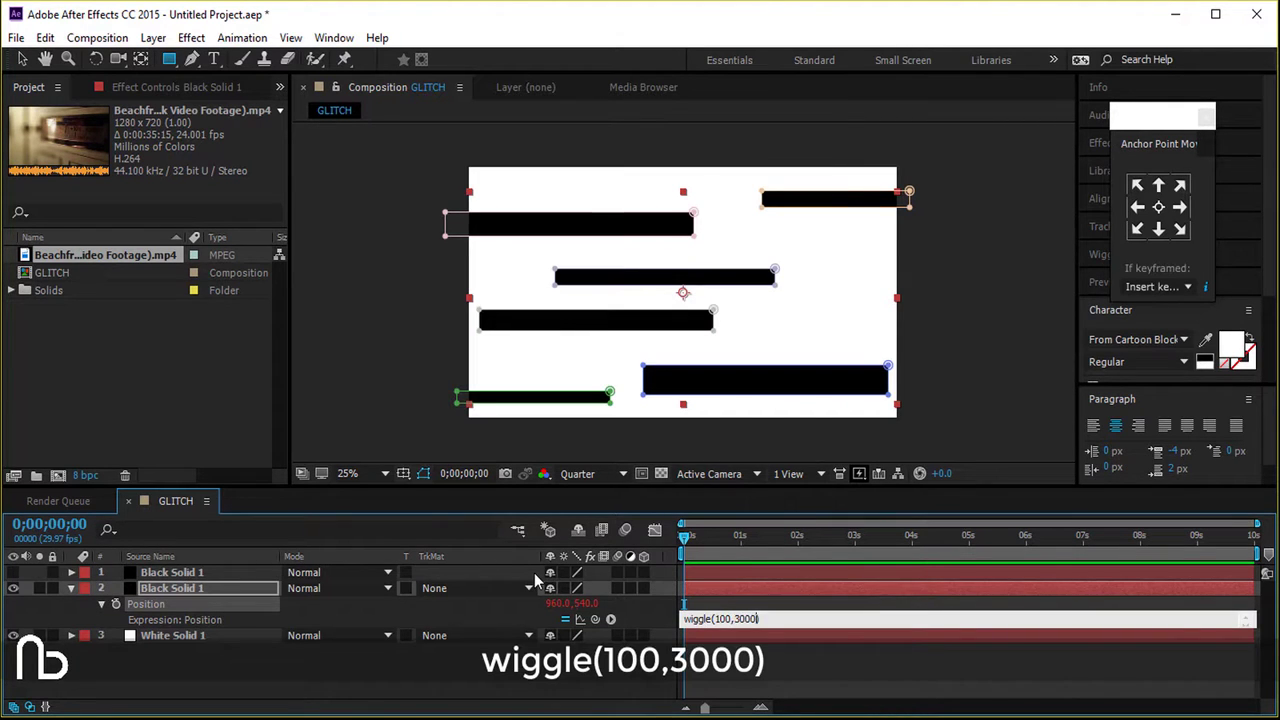
pyautogui.press('KP_Enter')
pyautogui.press('space')
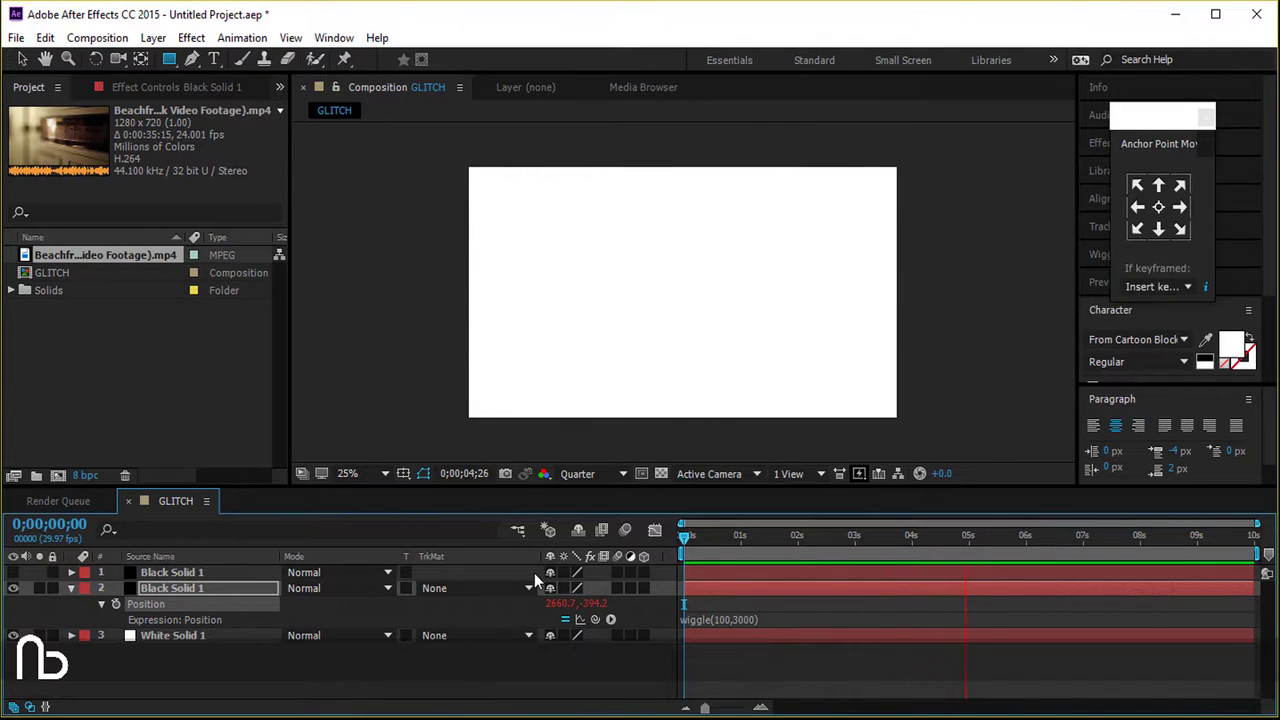
pyautogui.moveTo(685, 539)
pyautogui.mouseDown()
pyautogui.moveTo(727, 541)
pyautogui.moveTo(669, 554)
pyautogui.mouseUp()
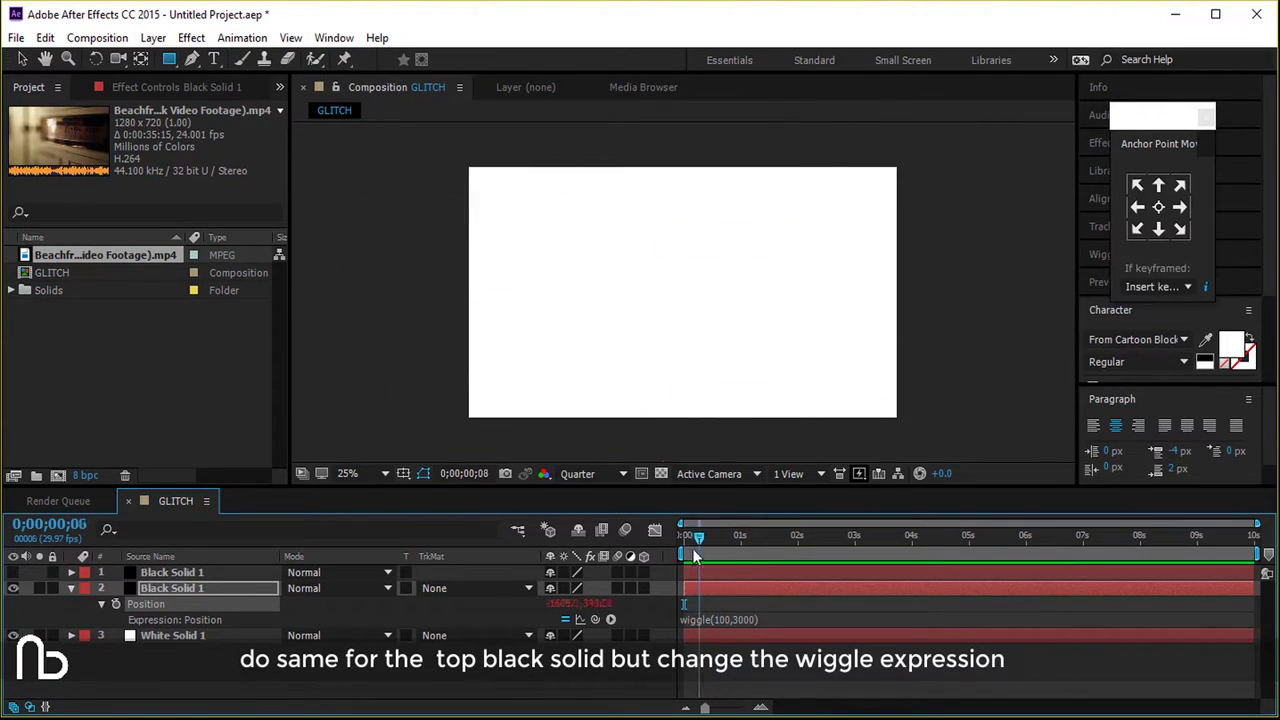
# Step: Hide the second solid, show the top solid, and give its Position wiggle(150,2000)
pyautogui.click(14, 589)
pyautogui.click(14, 574)
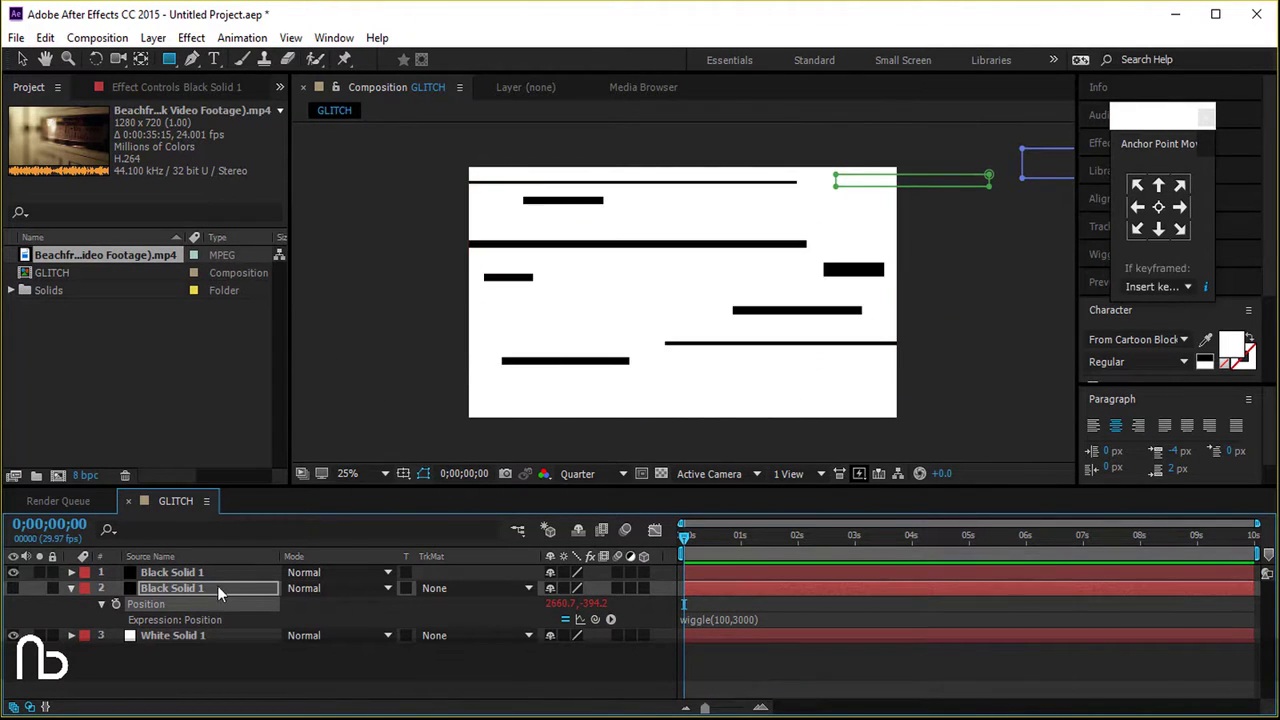
pyautogui.click(216, 575)
pyautogui.press('p')
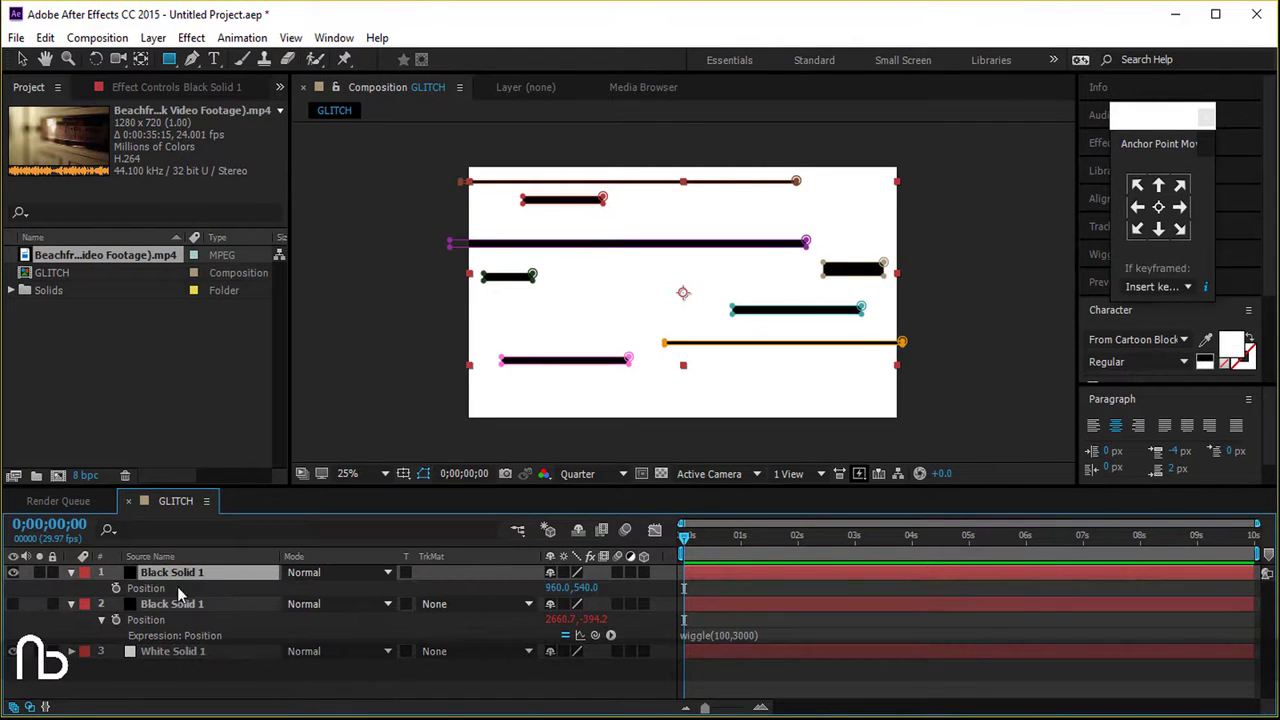
pyautogui.keyDown('alt'); pyautogui.click(116, 588); pyautogui.keyUp('alt')
pyautogui.write('wiggle(150,2000')
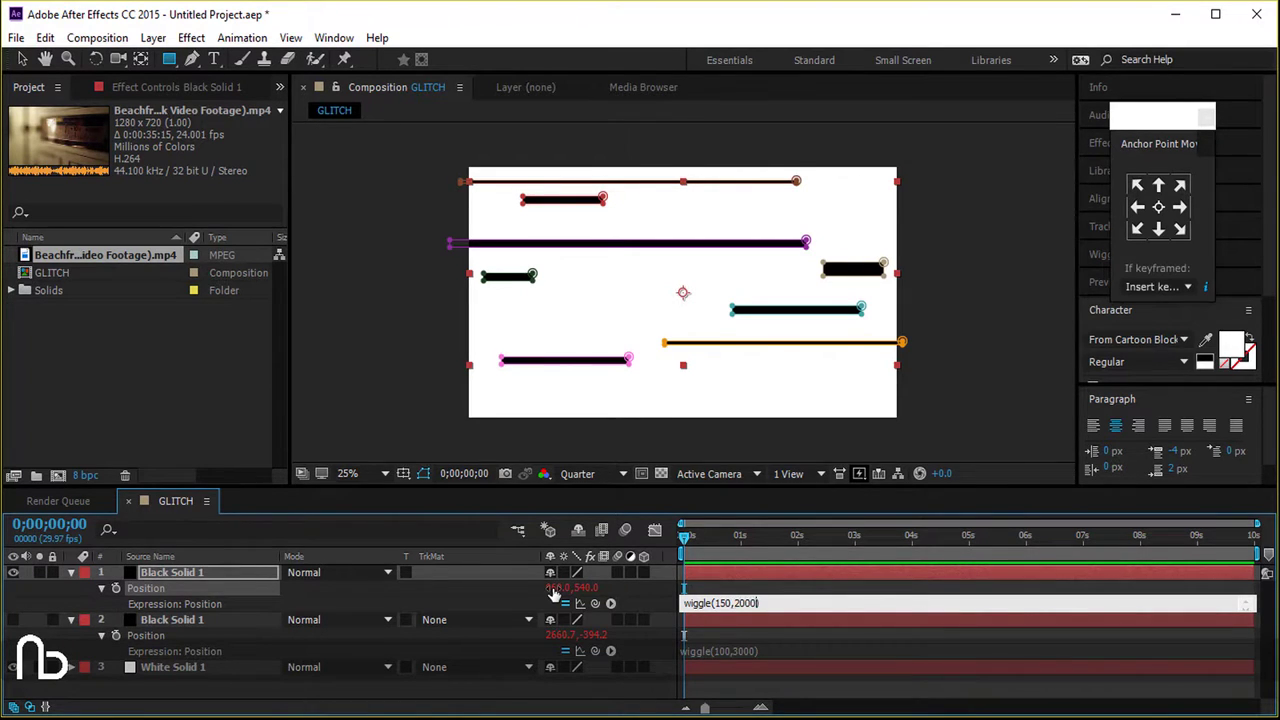
pyautogui.click(555, 593)
# Step: Preview the jittering bars and scrub back to 0;00;00;17
pyautogui.press('space')
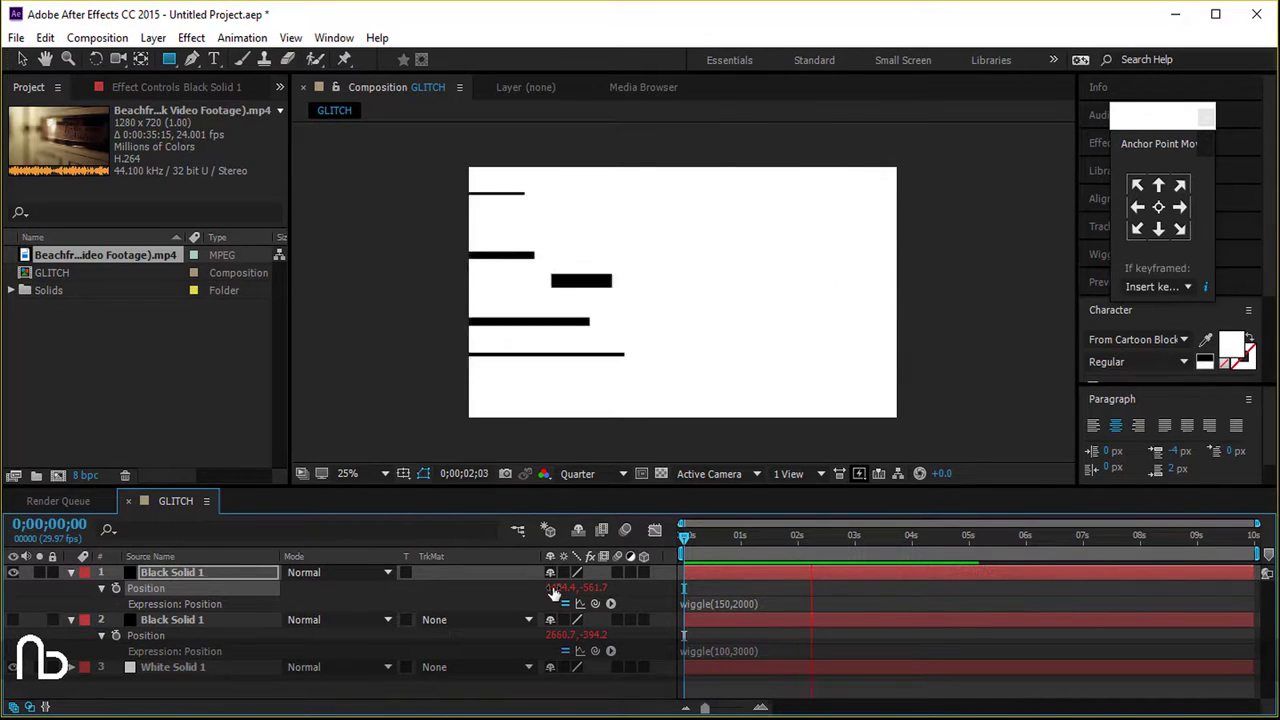
pyautogui.press('space')
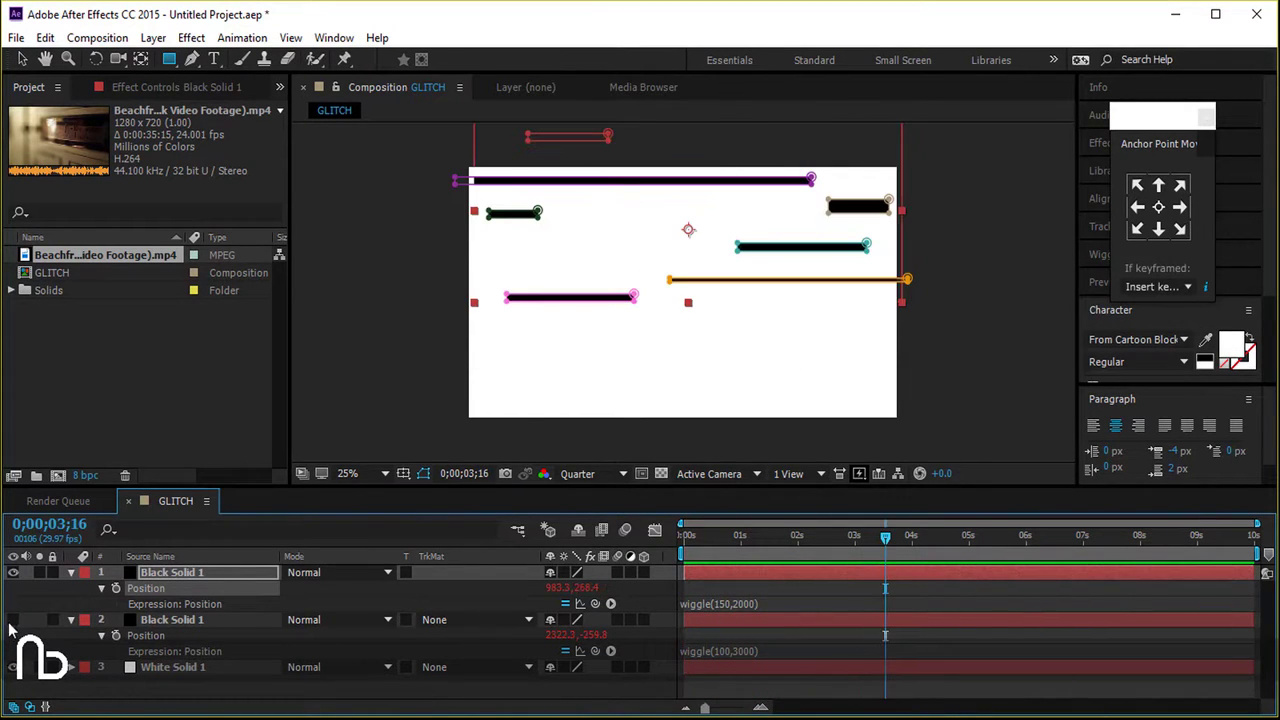
pyautogui.press('space')
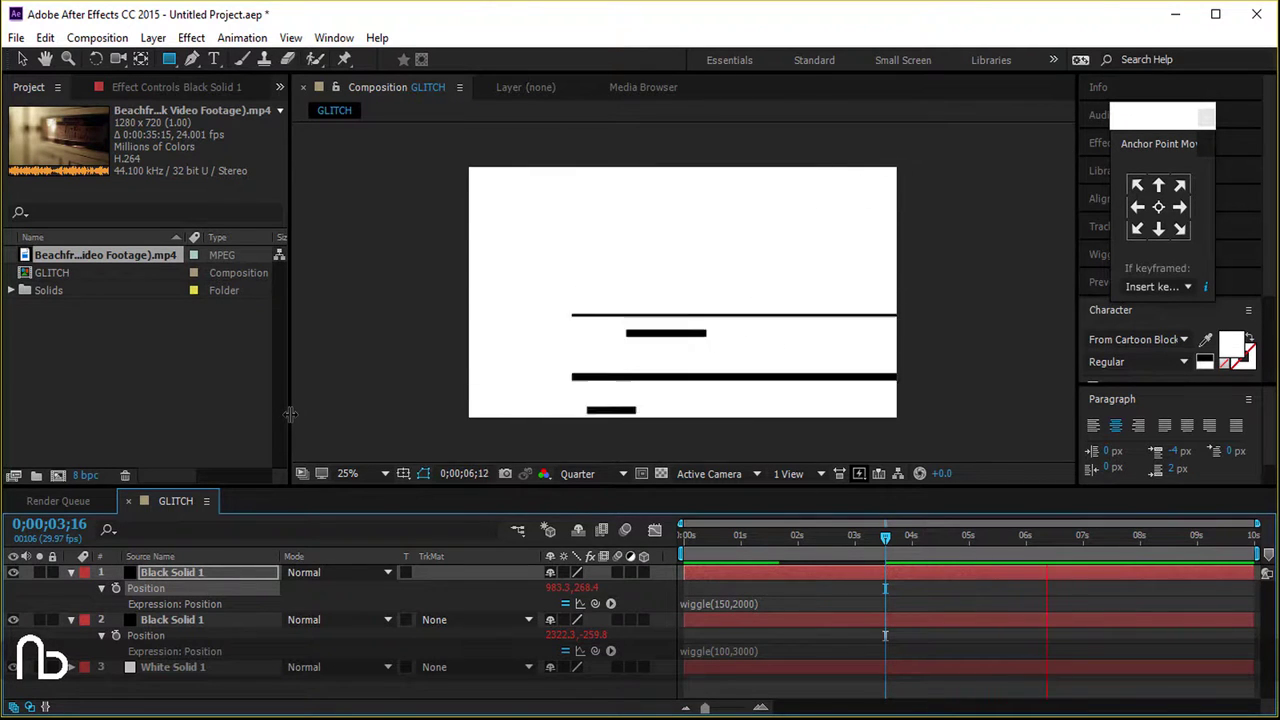
pyautogui.press('space')
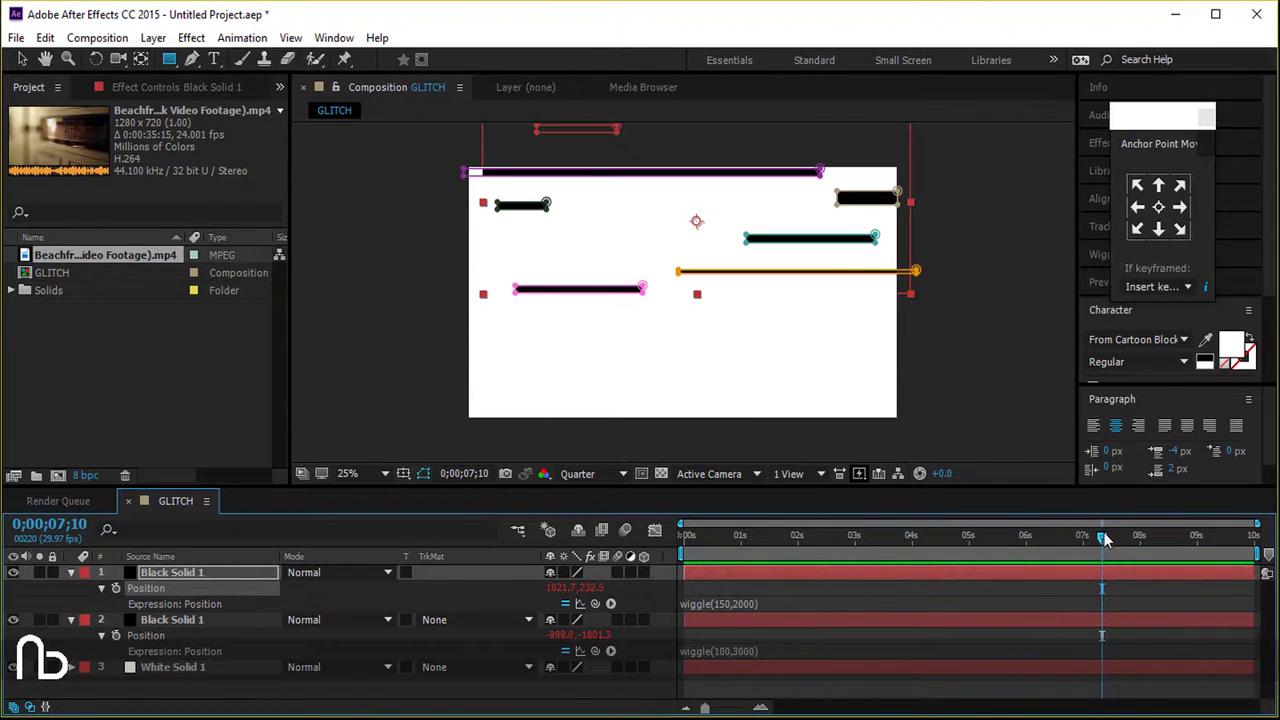
pyautogui.moveTo(1103, 538); pyautogui.dragTo(765, 561)
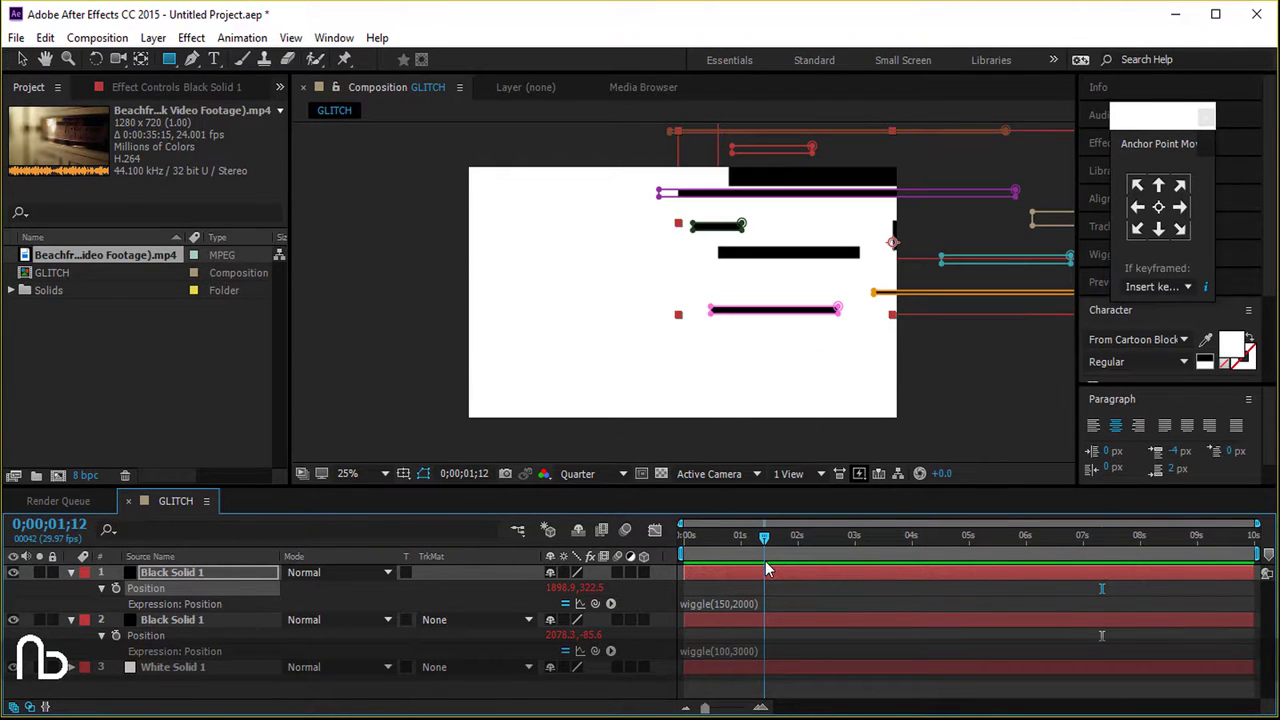
pyautogui.press('pageup')
pyautogui.press('pageup')
pyautogui.press('pageup')
pyautogui.press('pageup')
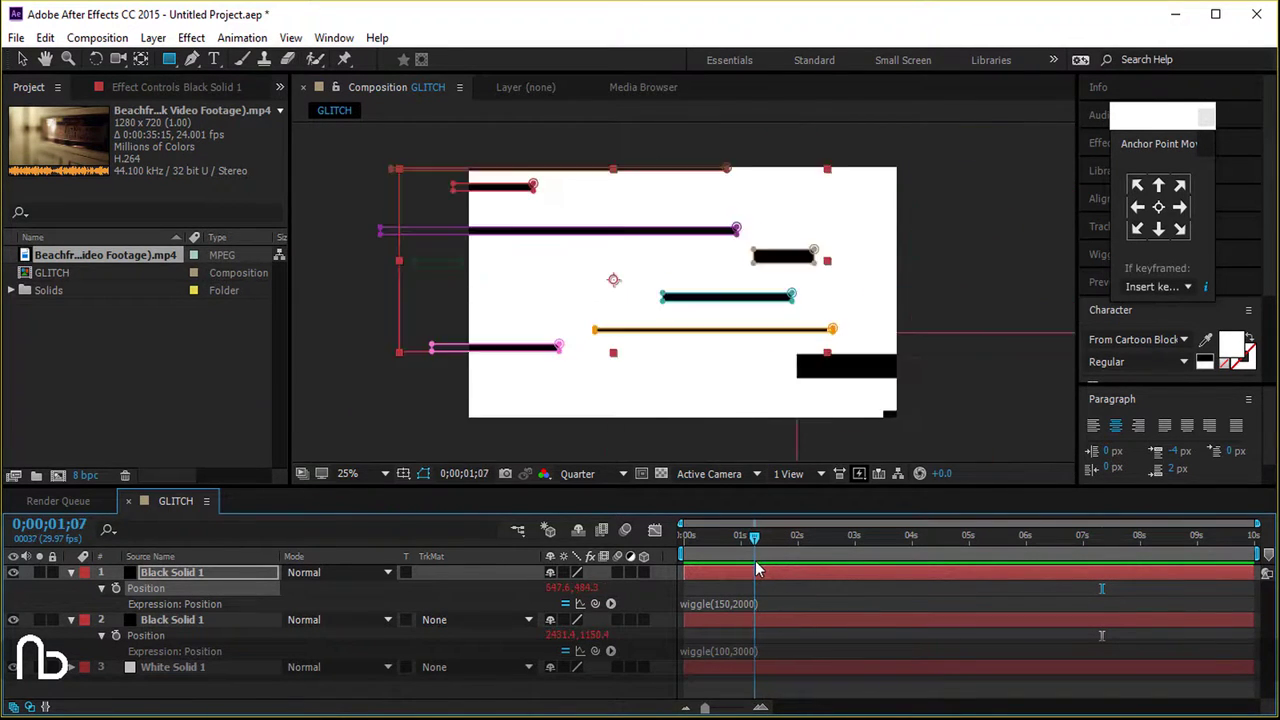
pyautogui.press('pageup')
pyautogui.press('pageup')
pyautogui.press('pageup')
pyautogui.press('pageup')
pyautogui.moveTo(750, 561); pyautogui.dragTo(720, 562)
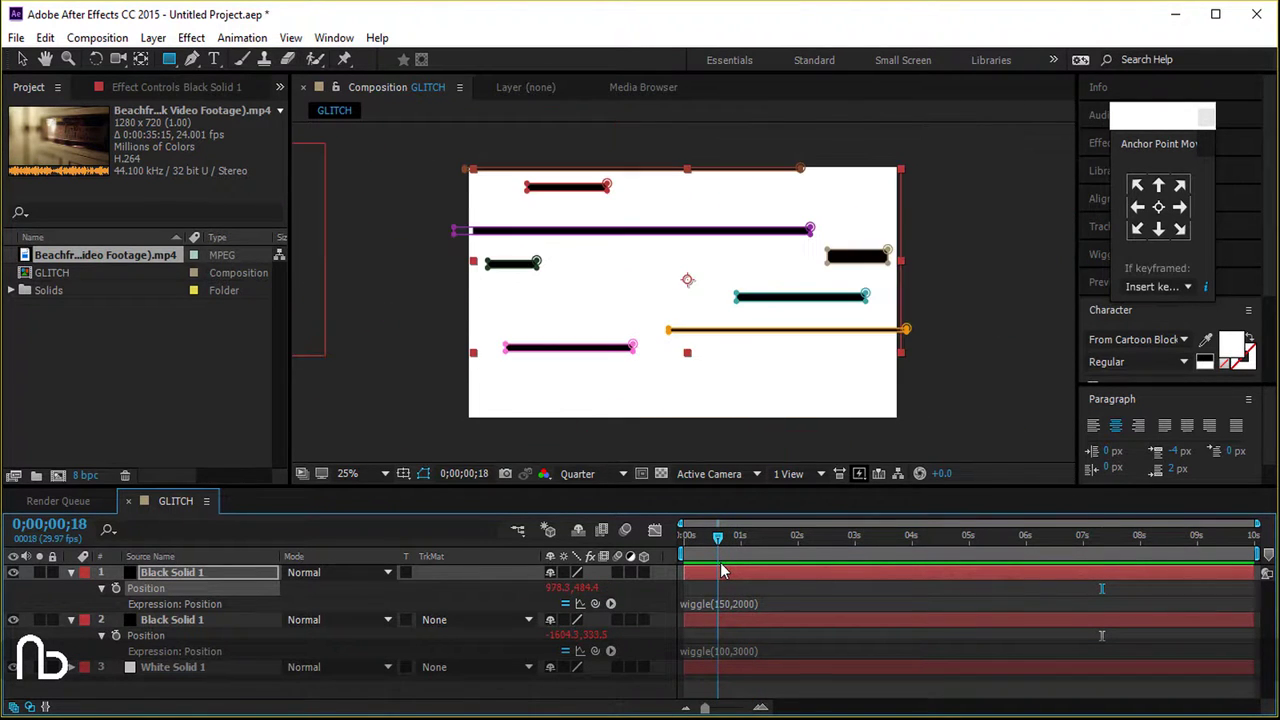
# Step: Flip the top black solid horizontally with Transform > Flip Horizontal and preview the result
pyautogui.rightClick(195, 576)
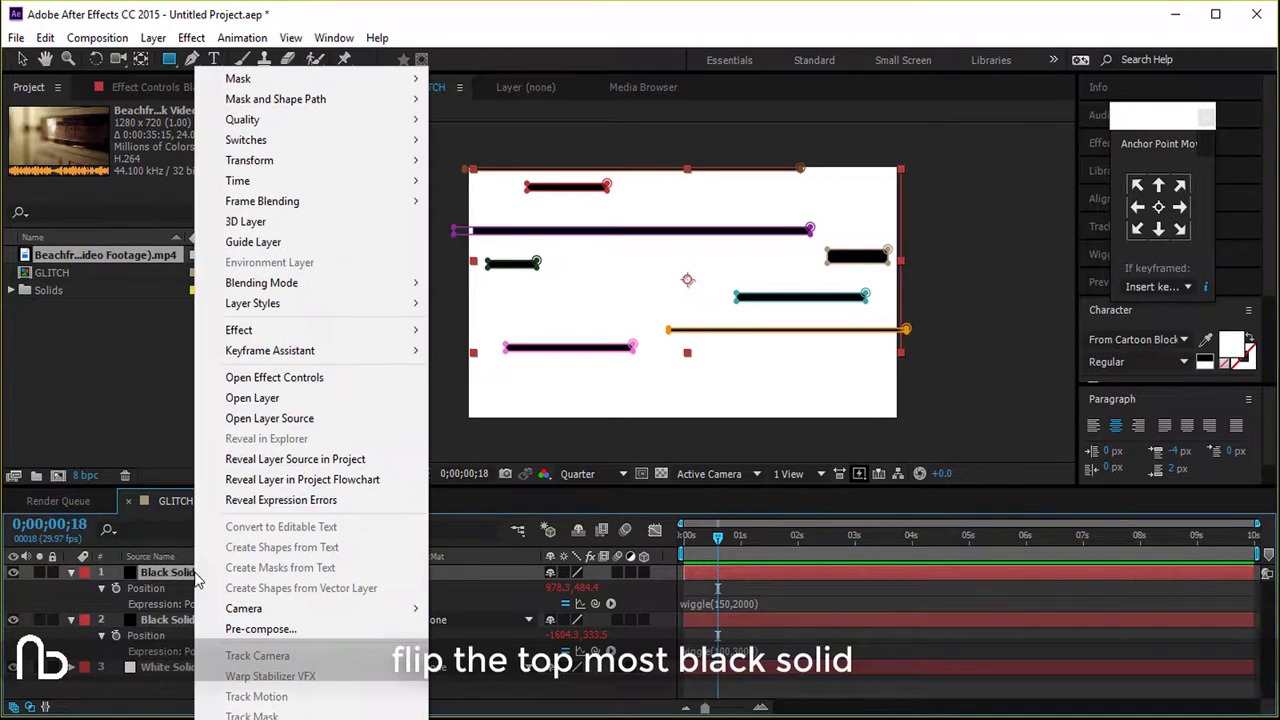
pyautogui.moveTo(243, 198)
pyautogui.moveTo(320, 160)
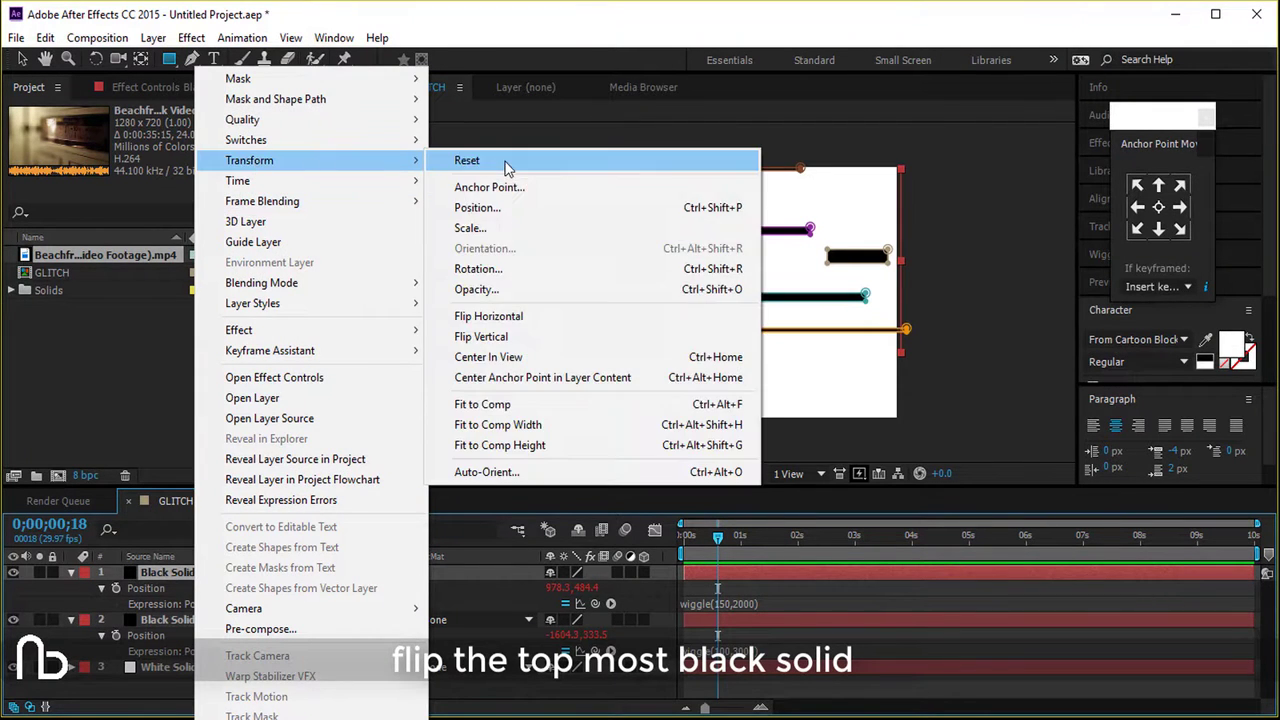
pyautogui.click(537, 316)
pyautogui.press('space')
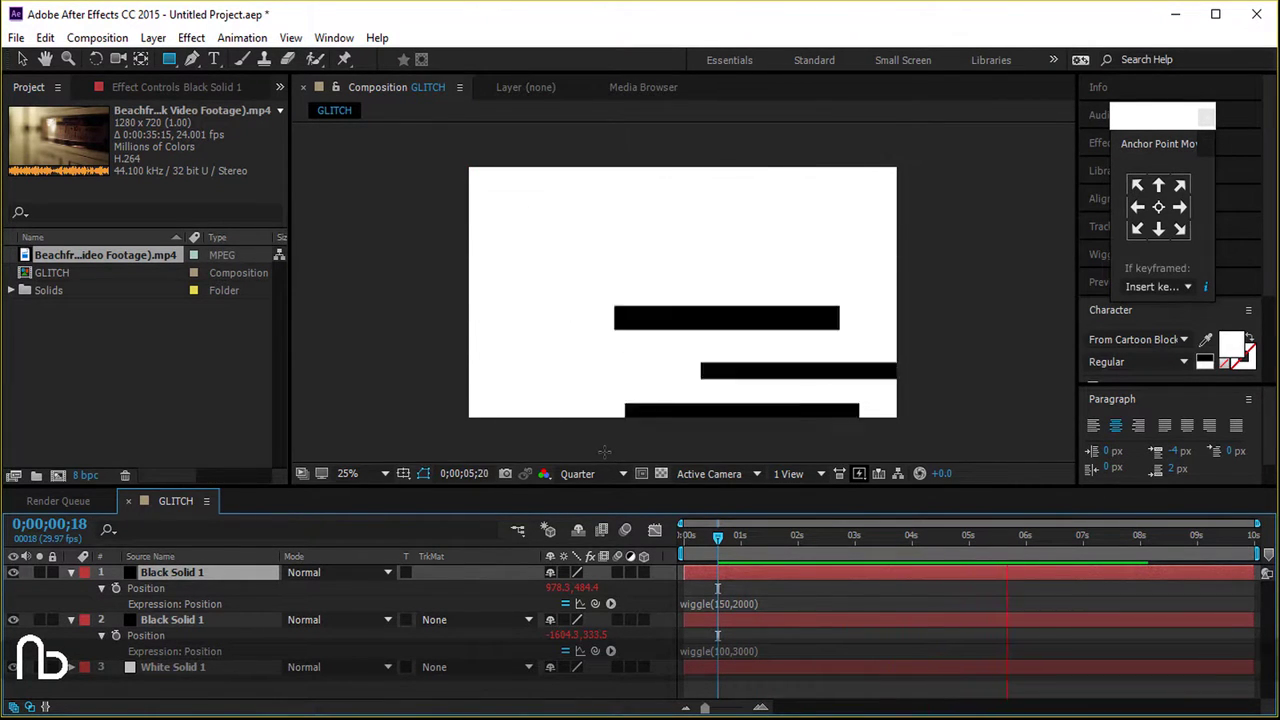
pyautogui.press('space')
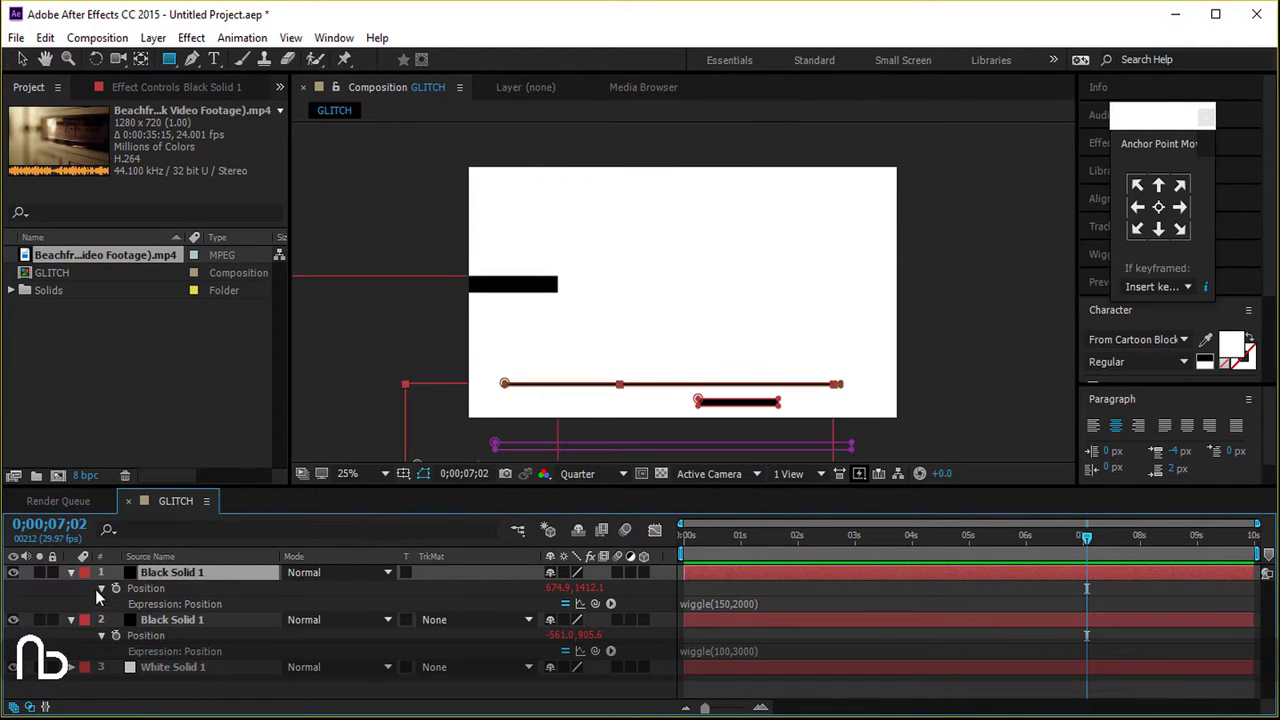
# Step: Select both black solids and pre-compose them into 'glitch texture'
pyautogui.click(71, 572)
pyautogui.click(71, 588)
pyautogui.keyDown('shift'); pyautogui.click(150, 589); pyautogui.keyUp('shift')
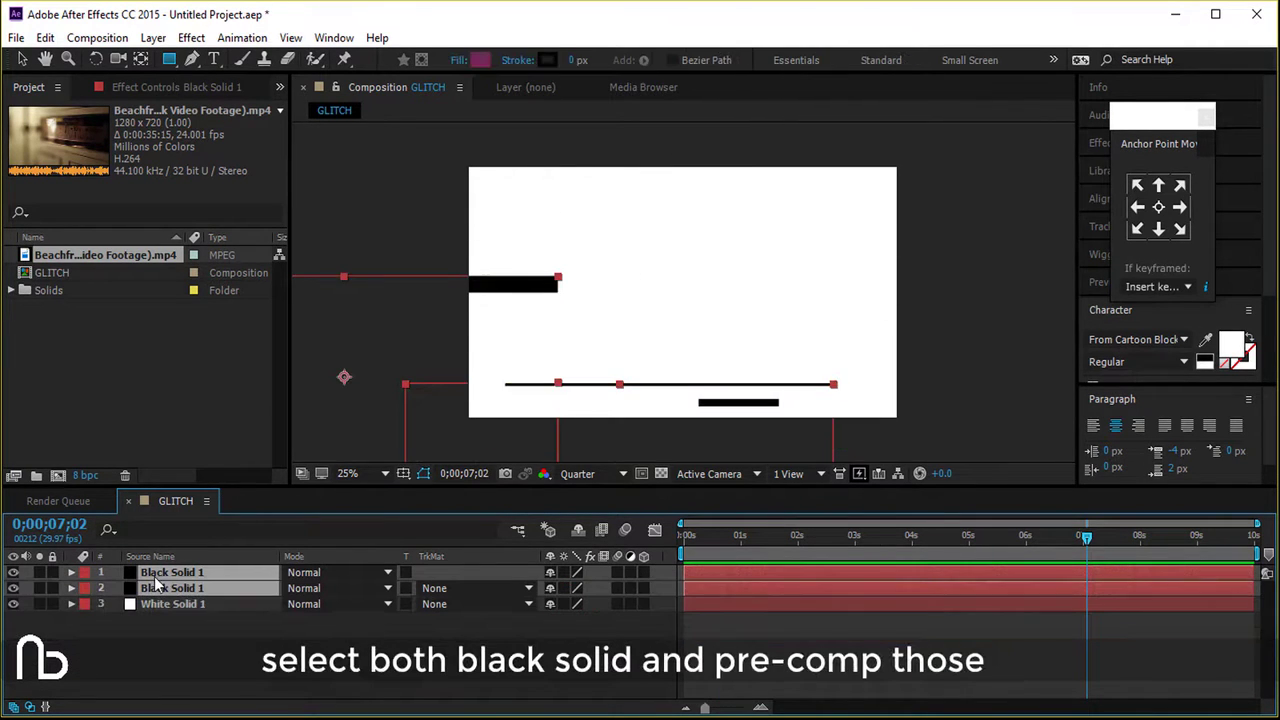
pyautogui.rightClick(155, 577)
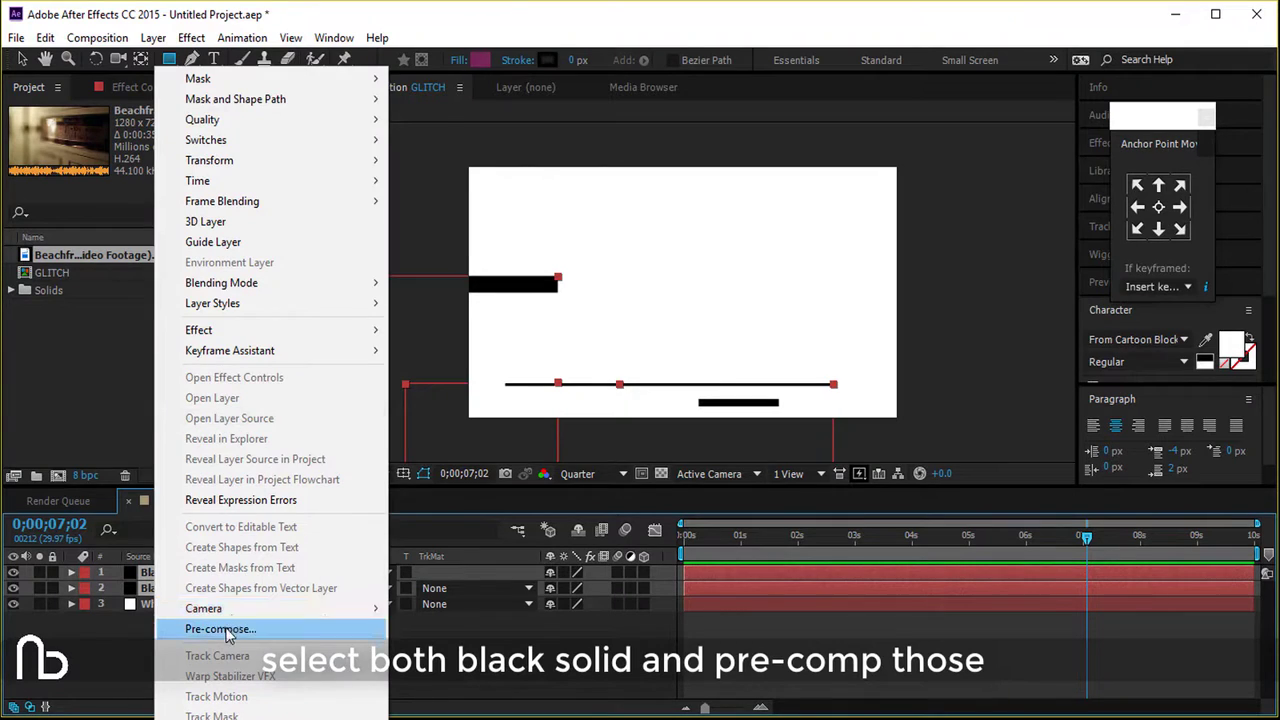
pyautogui.click(220, 629)
pyautogui.write('g')
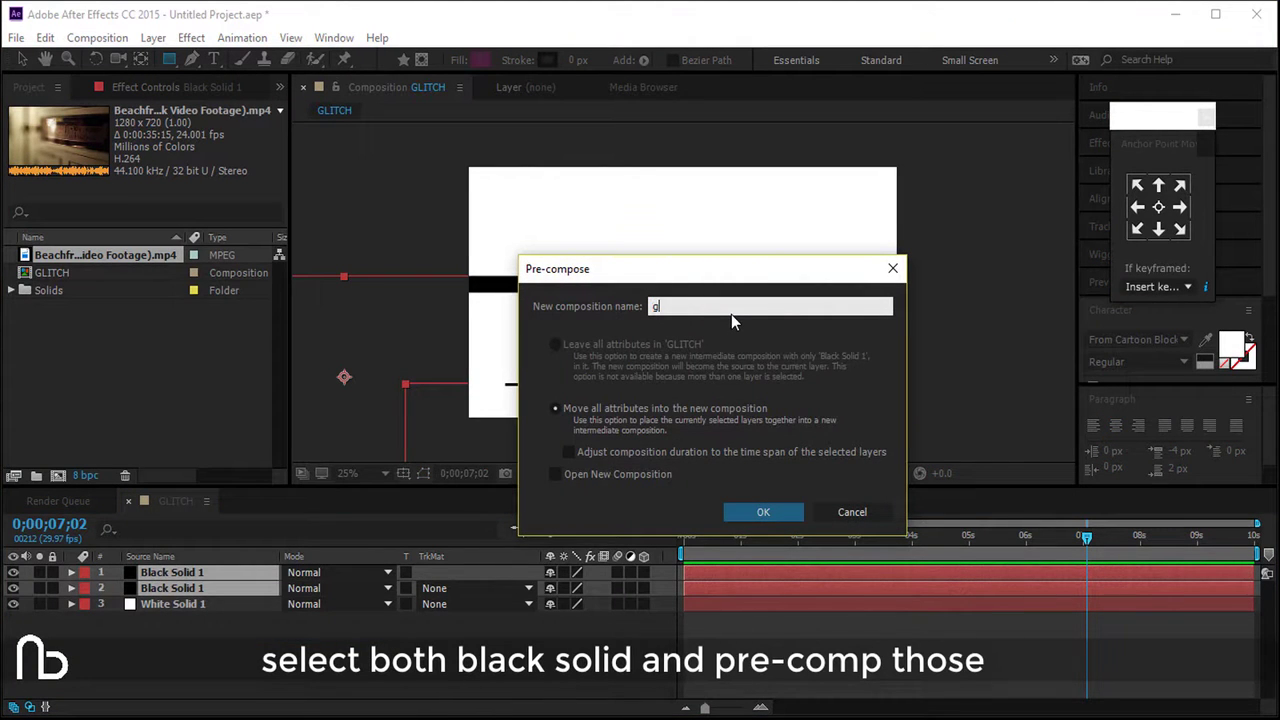
pyautogui.write('litch')
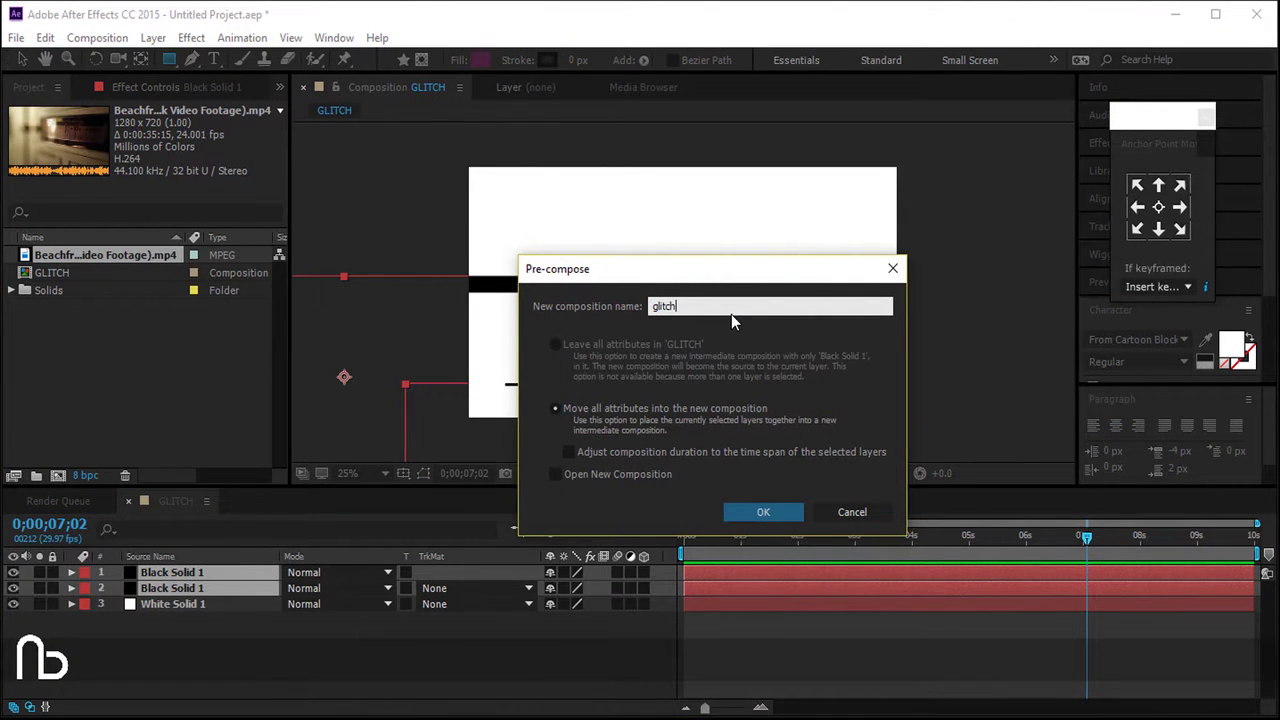
pyautogui.write(' texture')
pyautogui.press('Return')
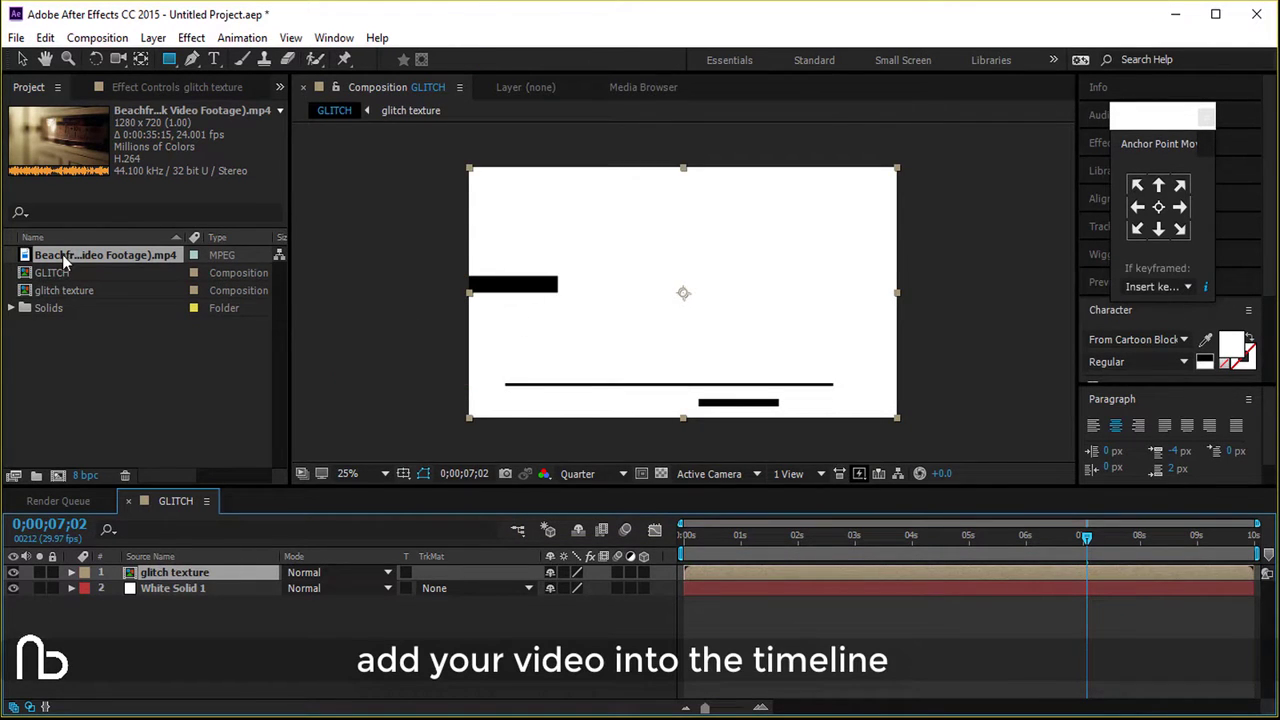
# Step: Add the stock clip to GLITCH and fit it to the composition frame
pyautogui.moveTo(62, 254); pyautogui.dragTo(176, 574)
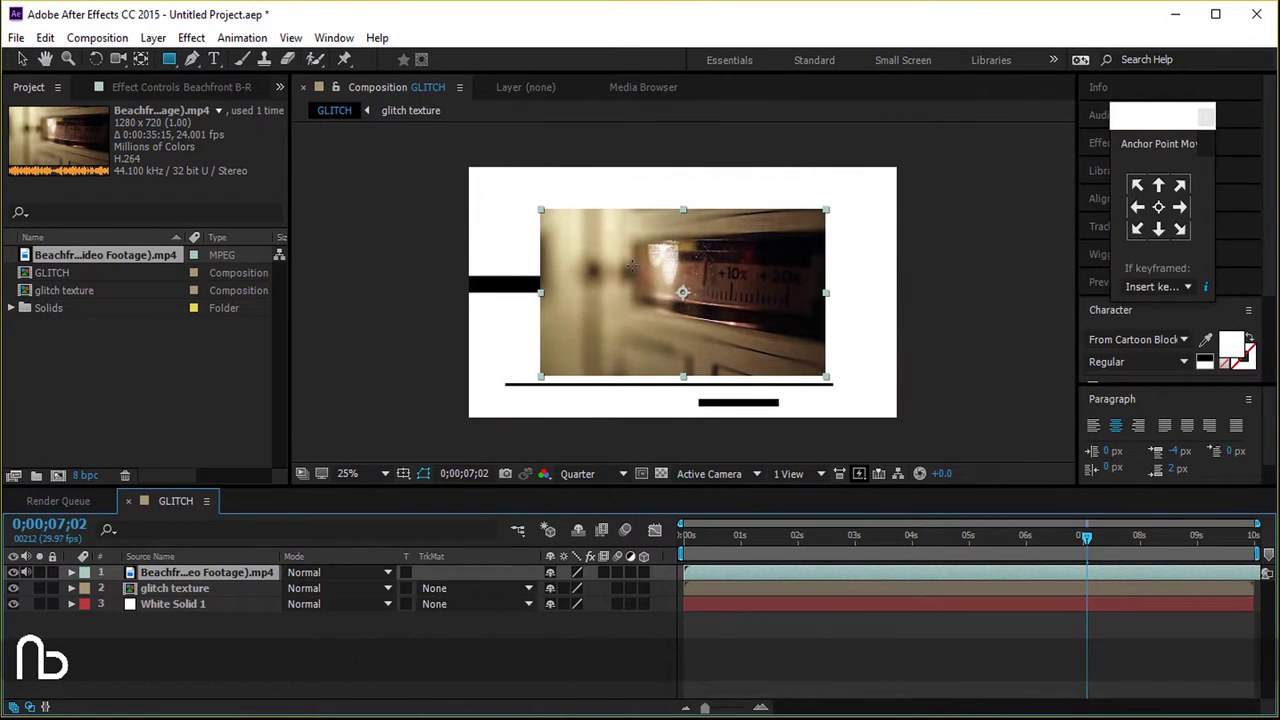
pyautogui.click(22, 58)
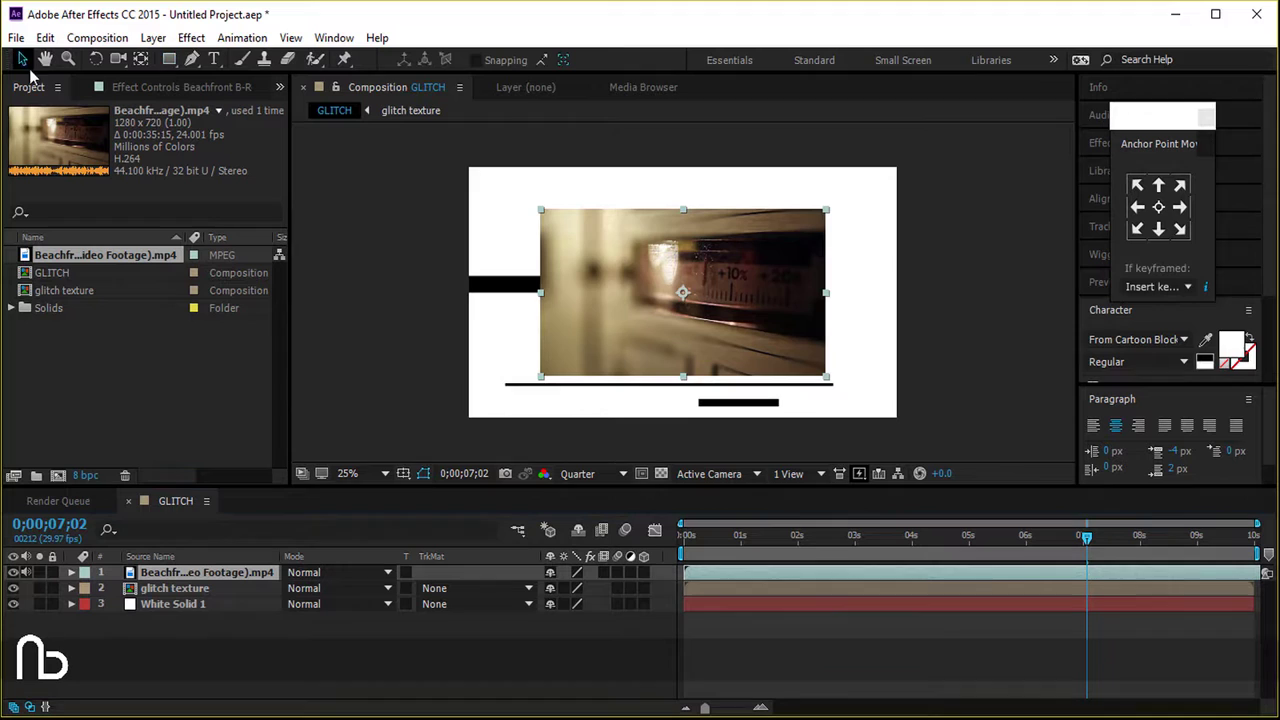
pyautogui.rightClick(626, 265)
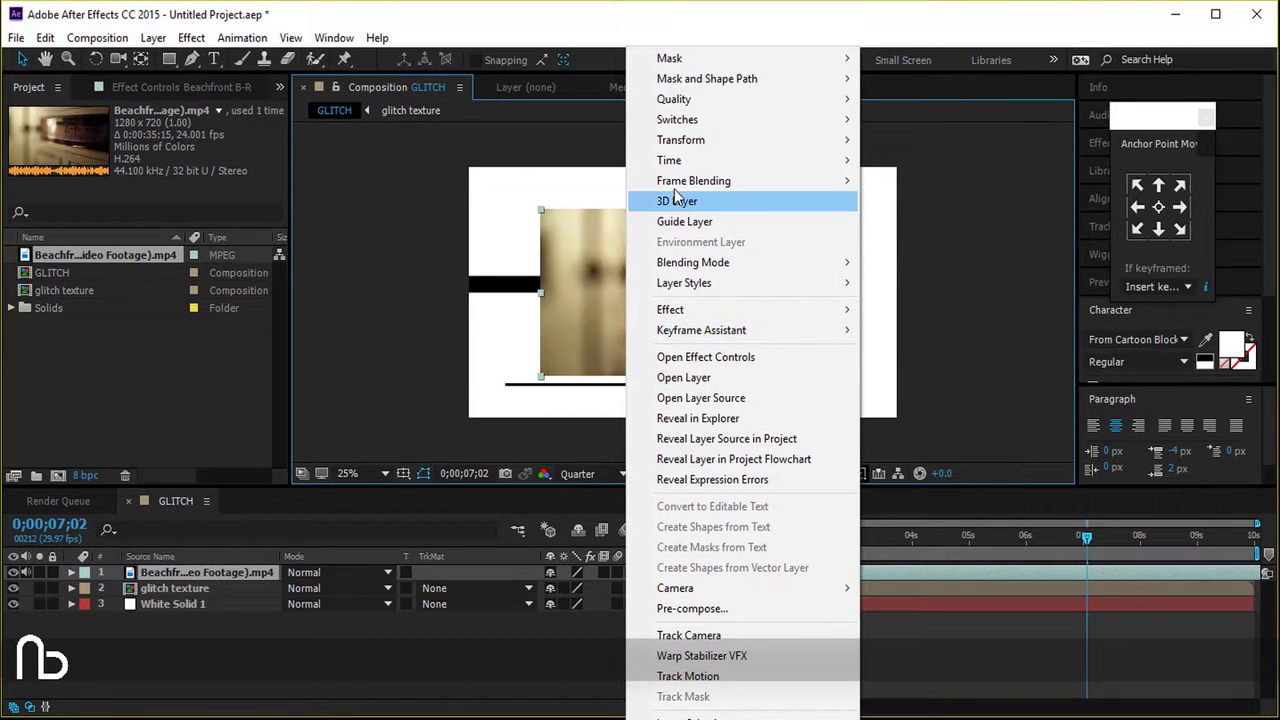
pyautogui.moveTo(675, 140)
pyautogui.click(938, 384)
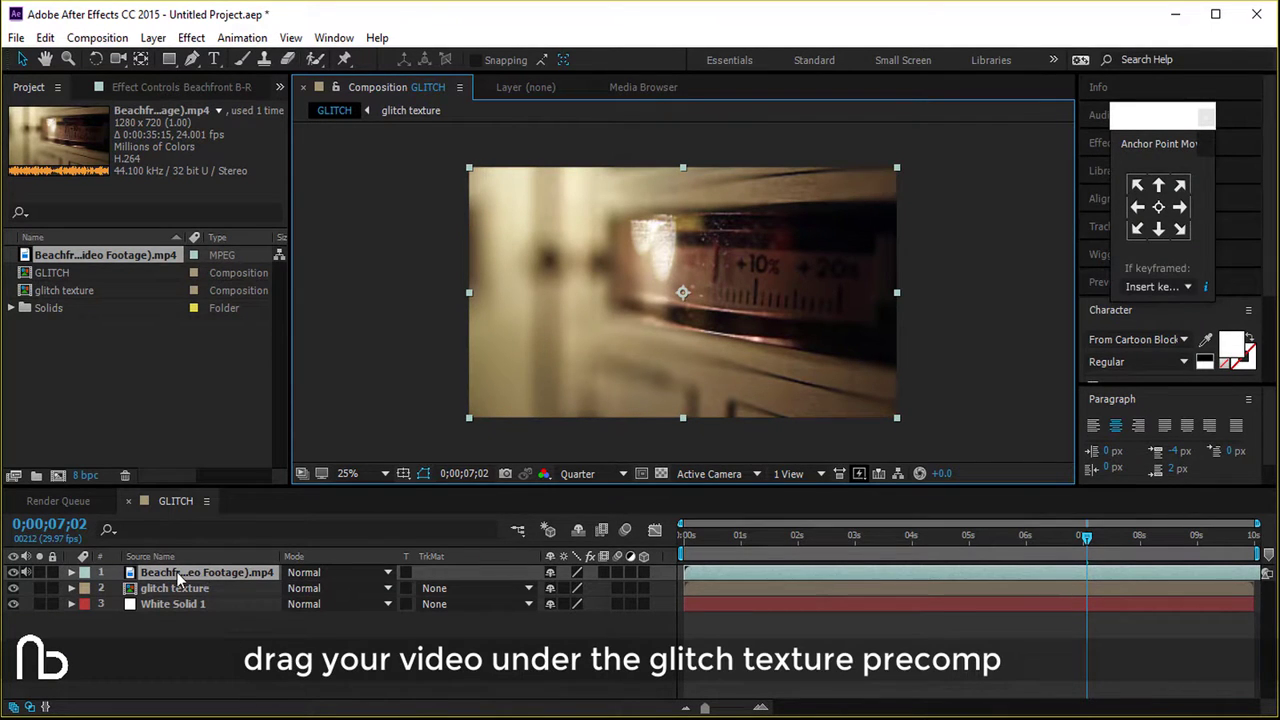
# Step: Move the footage layer below glitch texture and duplicate it
pyautogui.moveTo(174, 572); pyautogui.dragTo(191, 595)
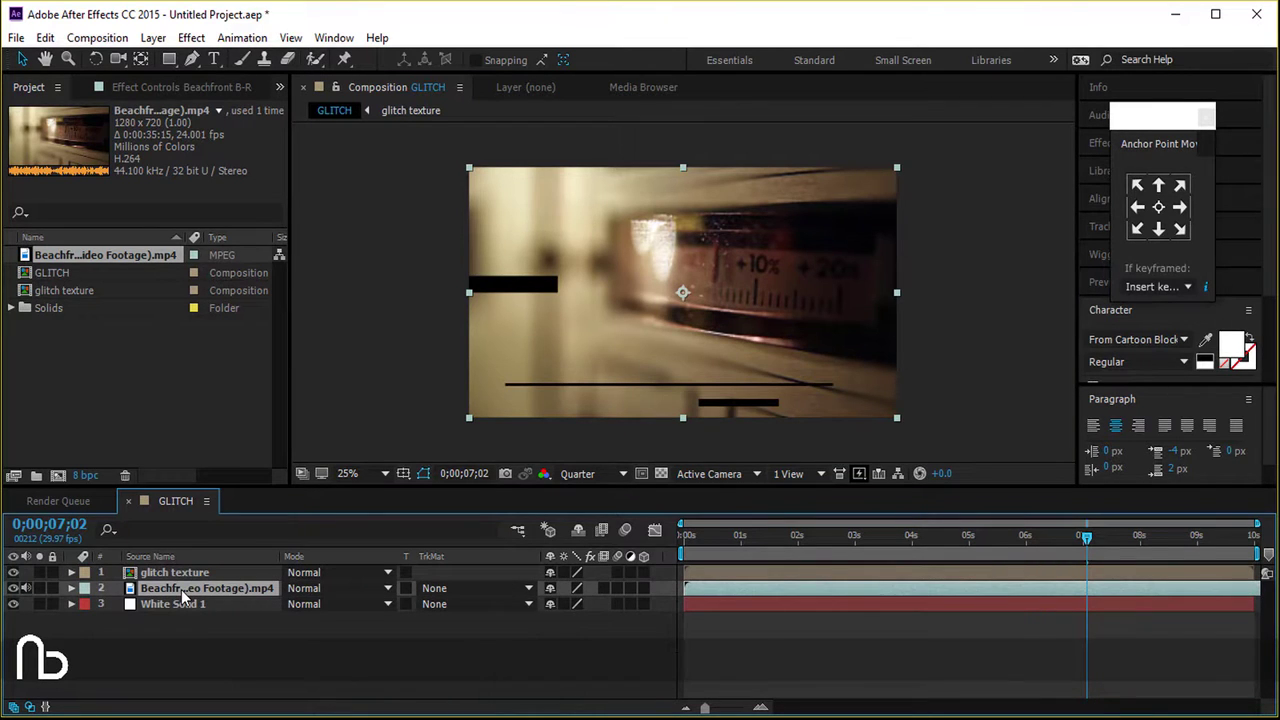
pyautogui.hotkey('ctrl', 'd')
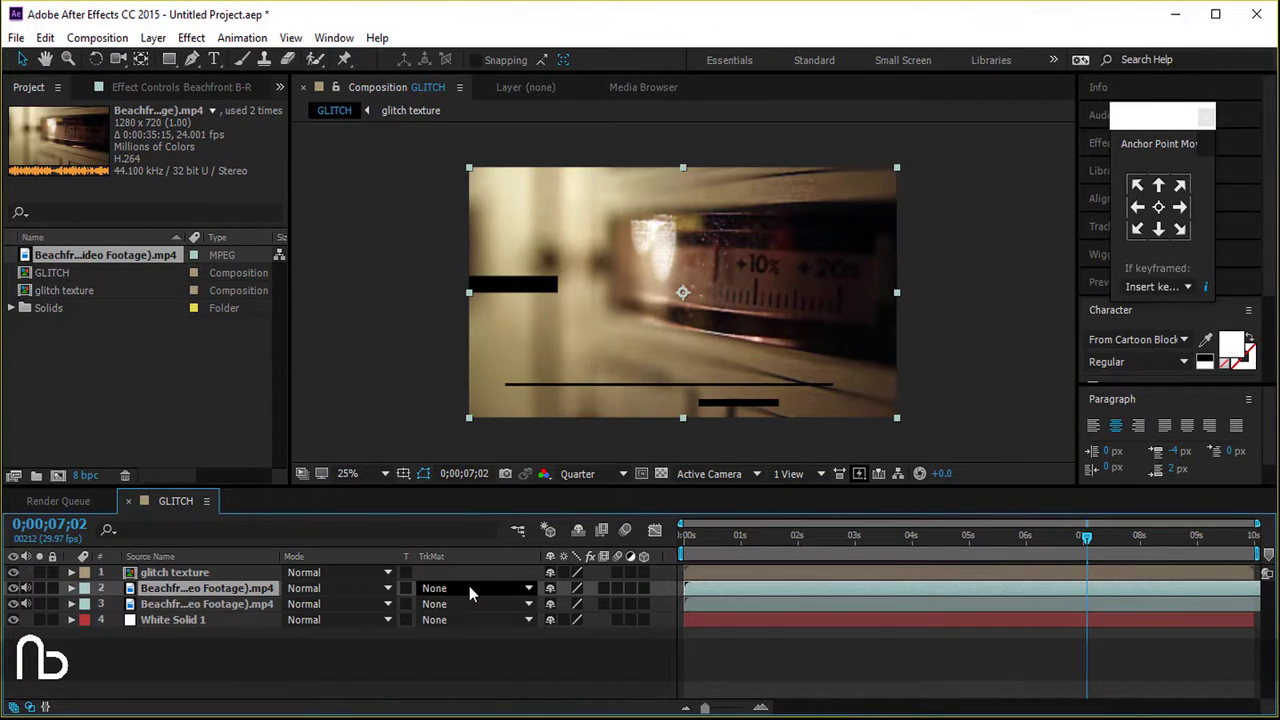
pyautogui.click(469, 588)
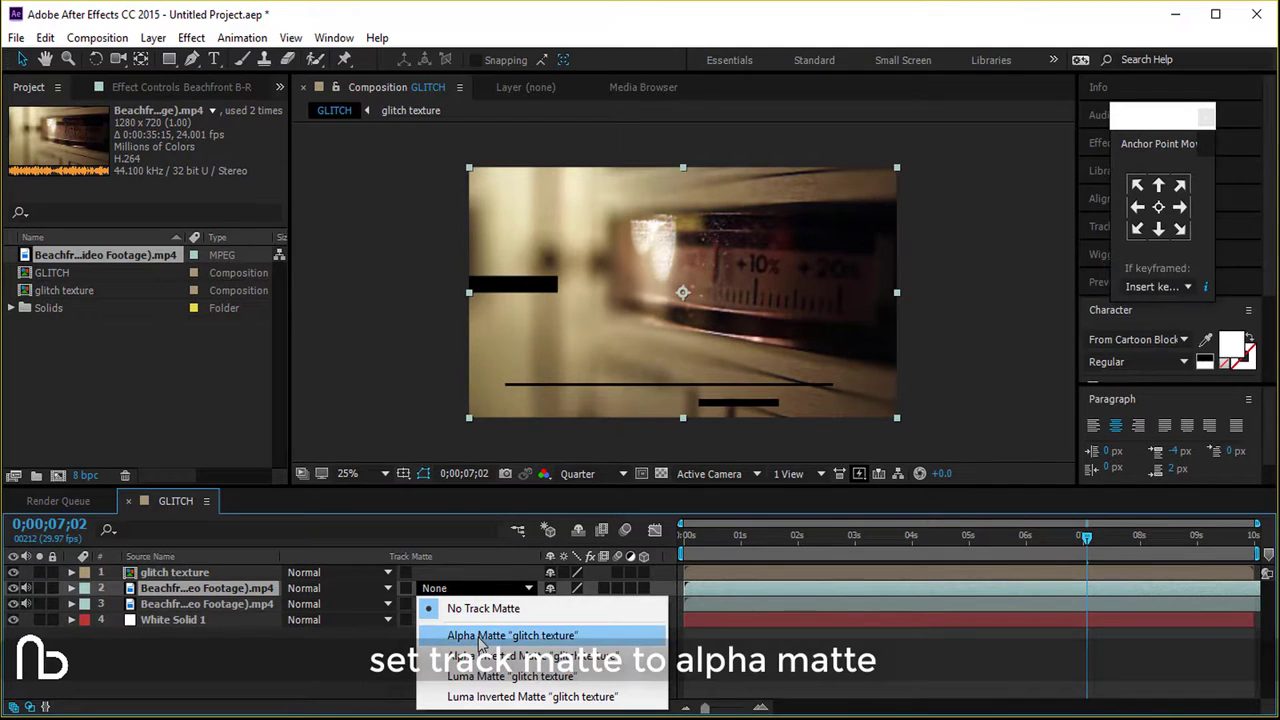
# Step: Set the upper footage copy's TrkMat to Alpha Matte 'glitch texture', hide the white solid, and preview
pyautogui.click(480, 637)
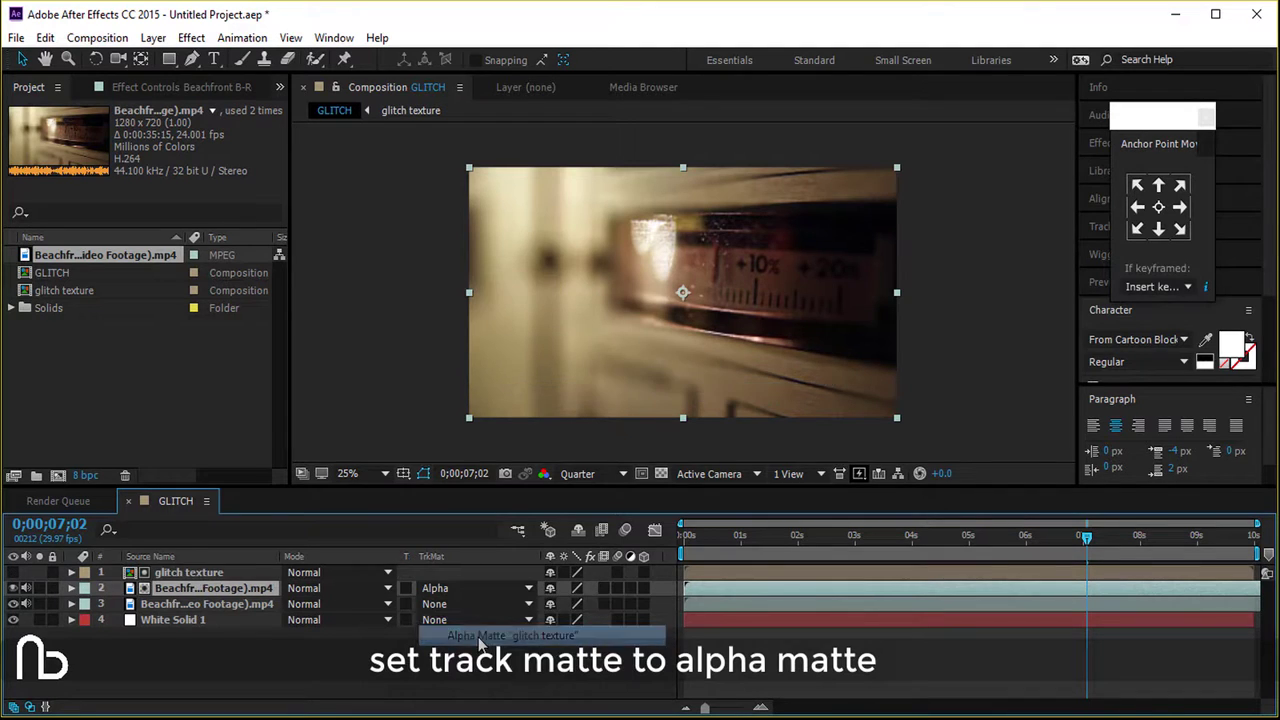
pyautogui.click(12, 605)
pyautogui.moveTo(1083, 550); pyautogui.dragTo(688, 585)
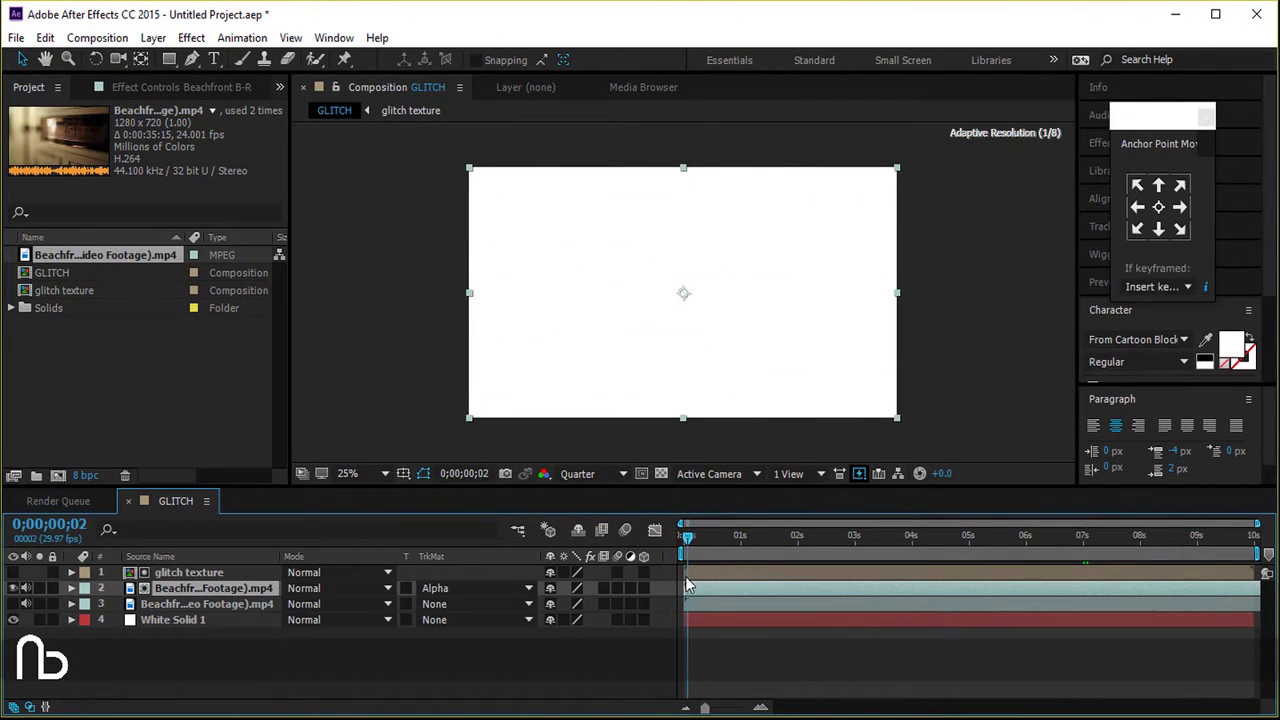
pyautogui.click(13, 620)
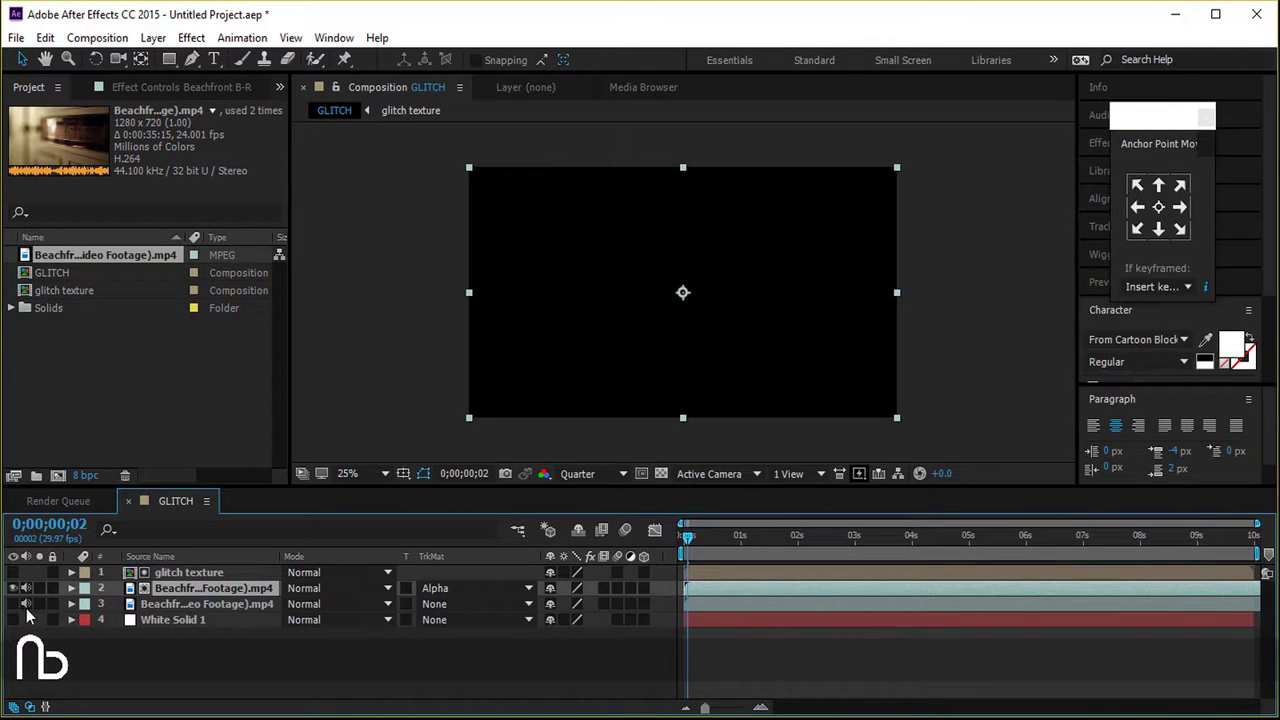
pyautogui.click(13, 604)
pyautogui.press('space')
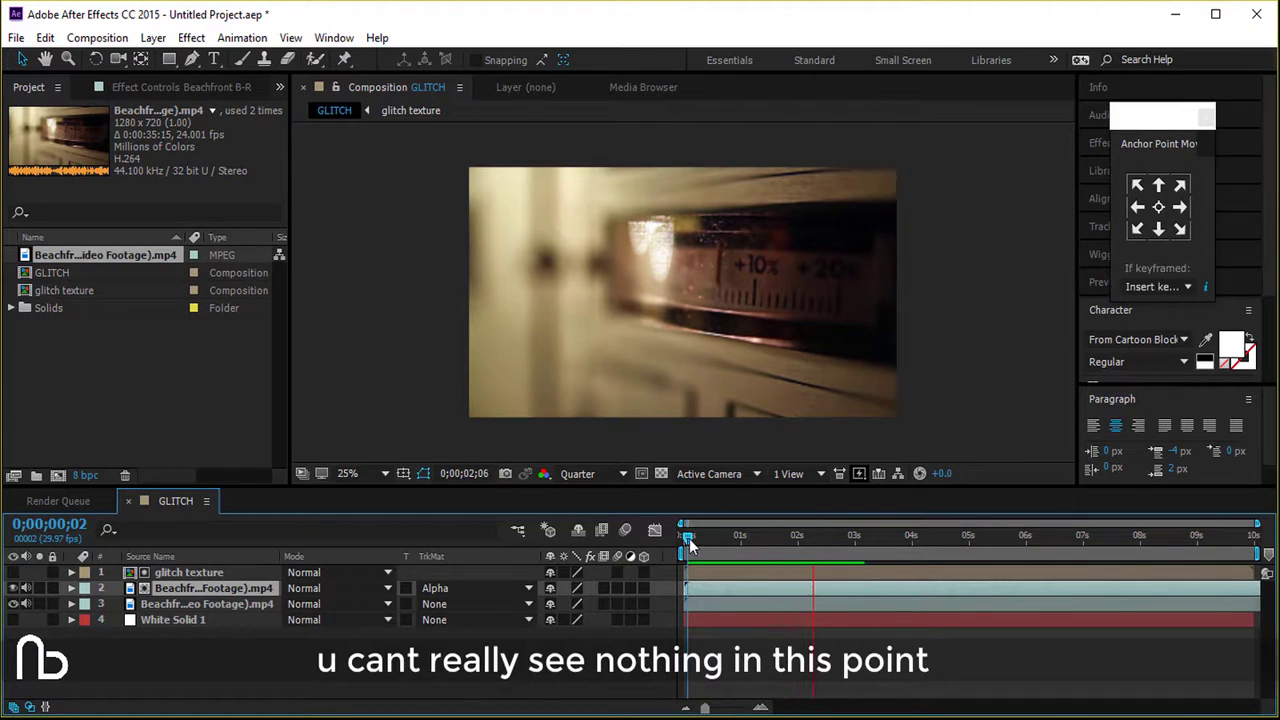
pyautogui.moveTo(689, 538)
pyautogui.mouseDown()
pyautogui.moveTo(717, 538)
pyautogui.moveTo(705, 551)
pyautogui.mouseUp()
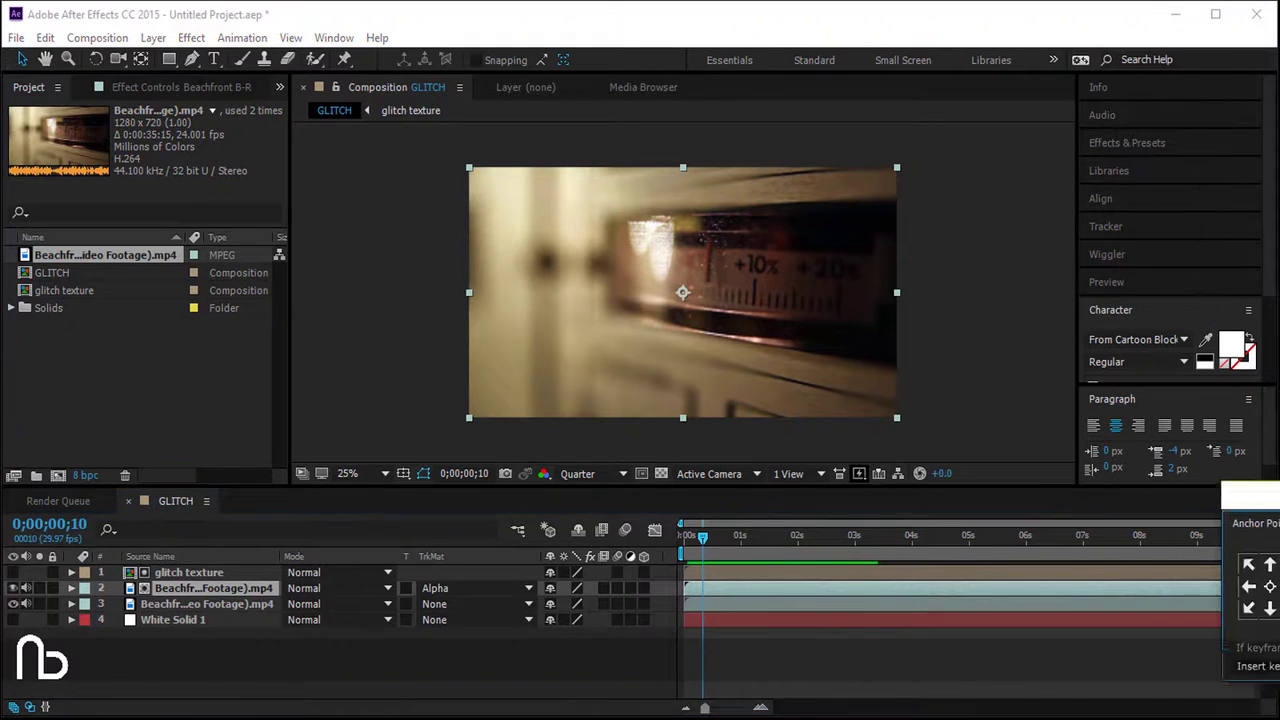
pyautogui.click(1123, 140)
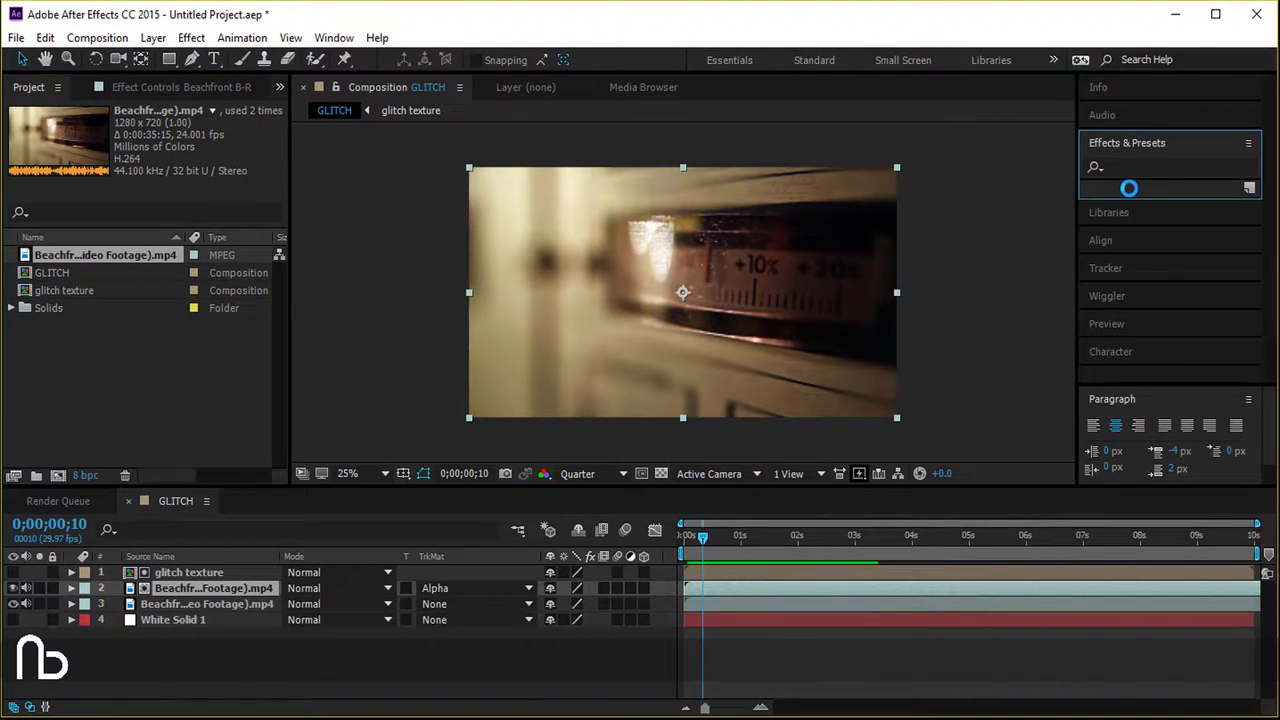
# Step: Raise layer 3's Scale from 150% to 155%, preview the glitch look, and return to frame 0
pyautogui.press('s')
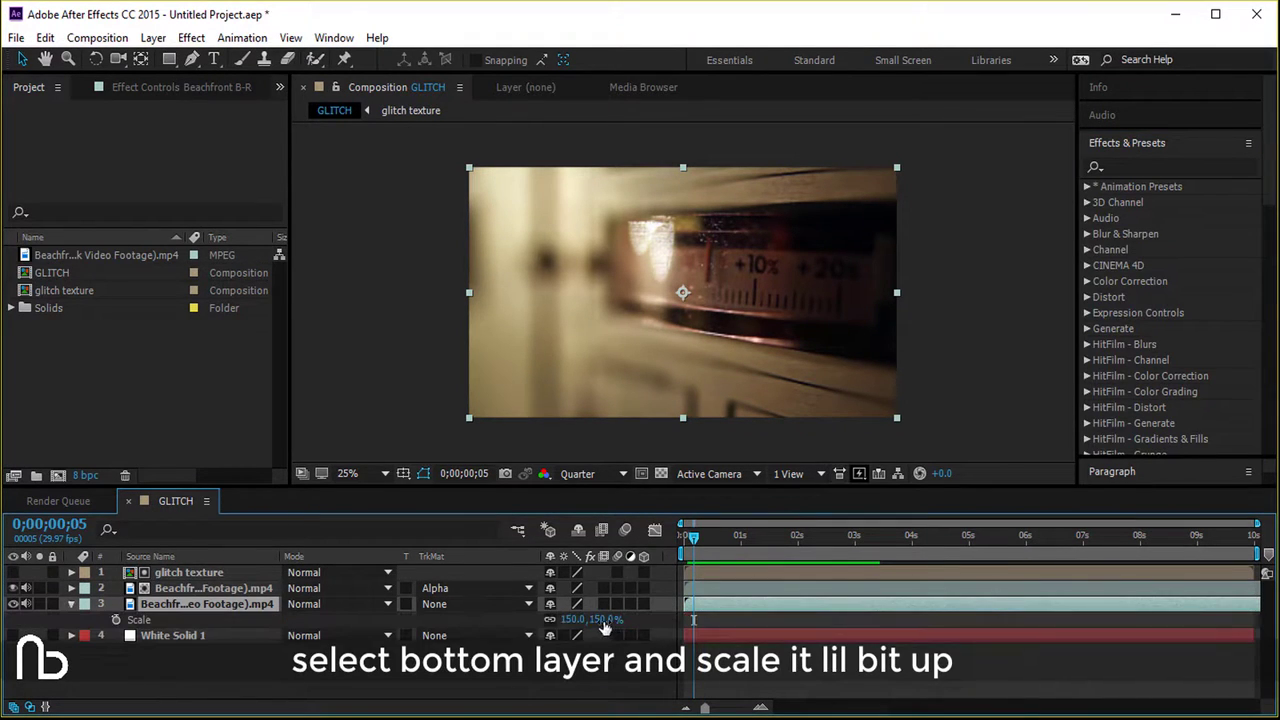
pyautogui.moveTo(605, 619); pyautogui.dragTo(608, 619)
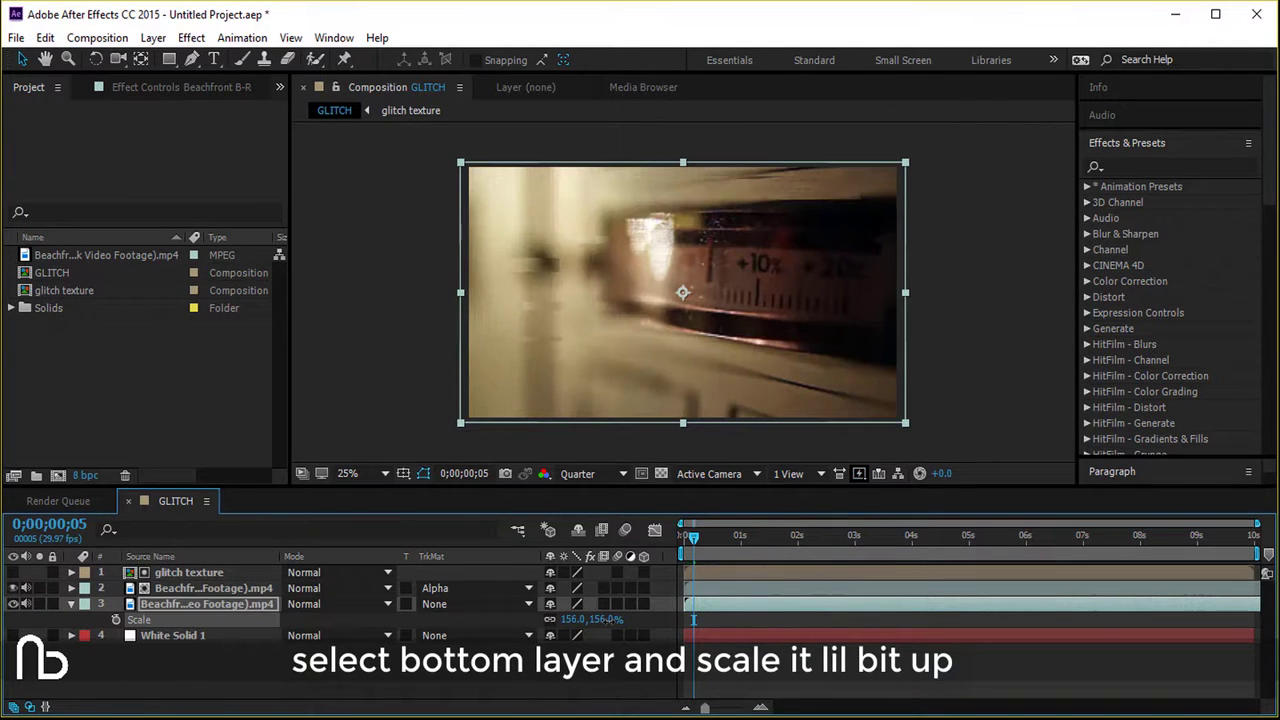
pyautogui.moveTo(693, 538); pyautogui.dragTo(712, 539)
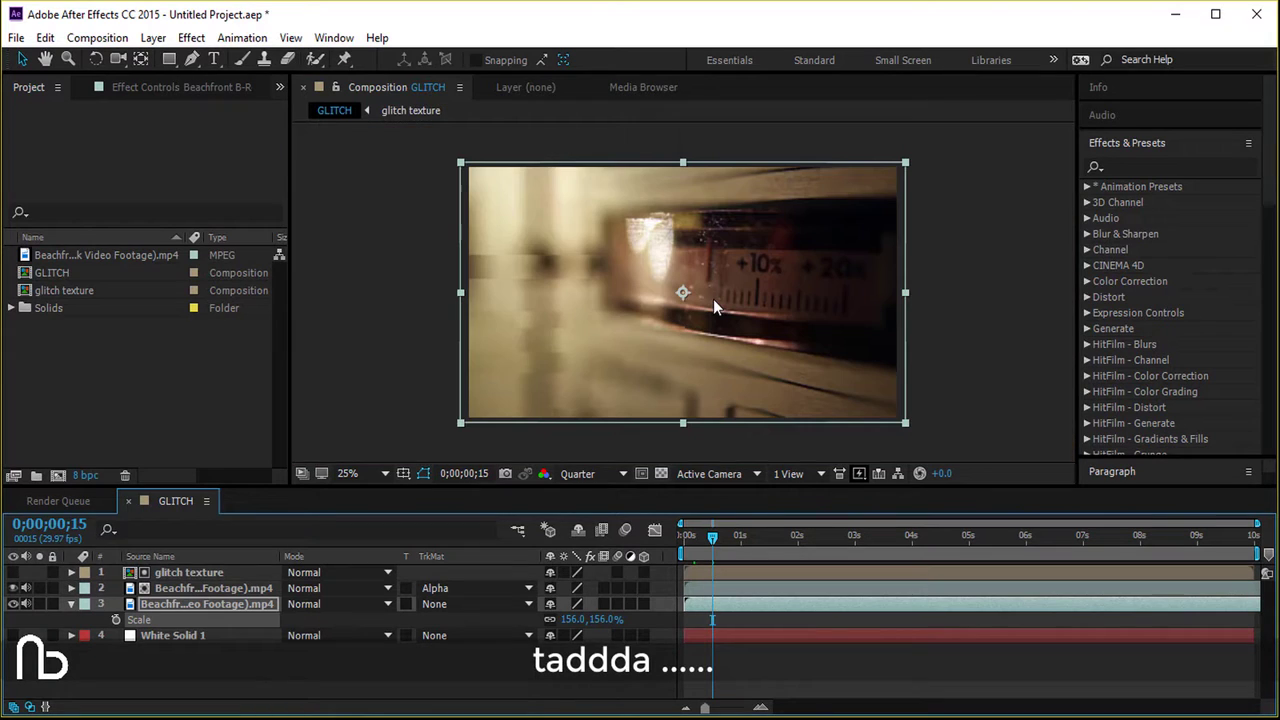
pyautogui.moveTo(725, 535); pyautogui.dragTo(897, 540)
pyautogui.press('space')
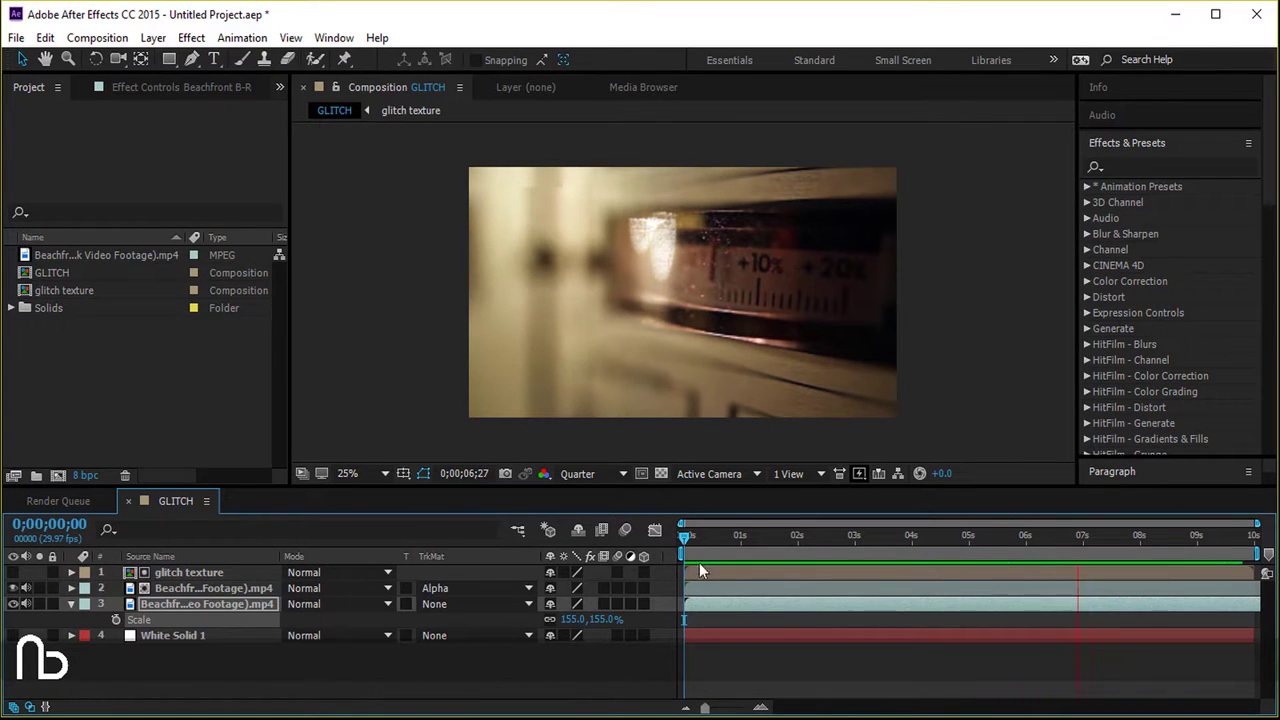
pyautogui.press('space')
pyautogui.moveTo(1079, 543); pyautogui.dragTo(682, 582)
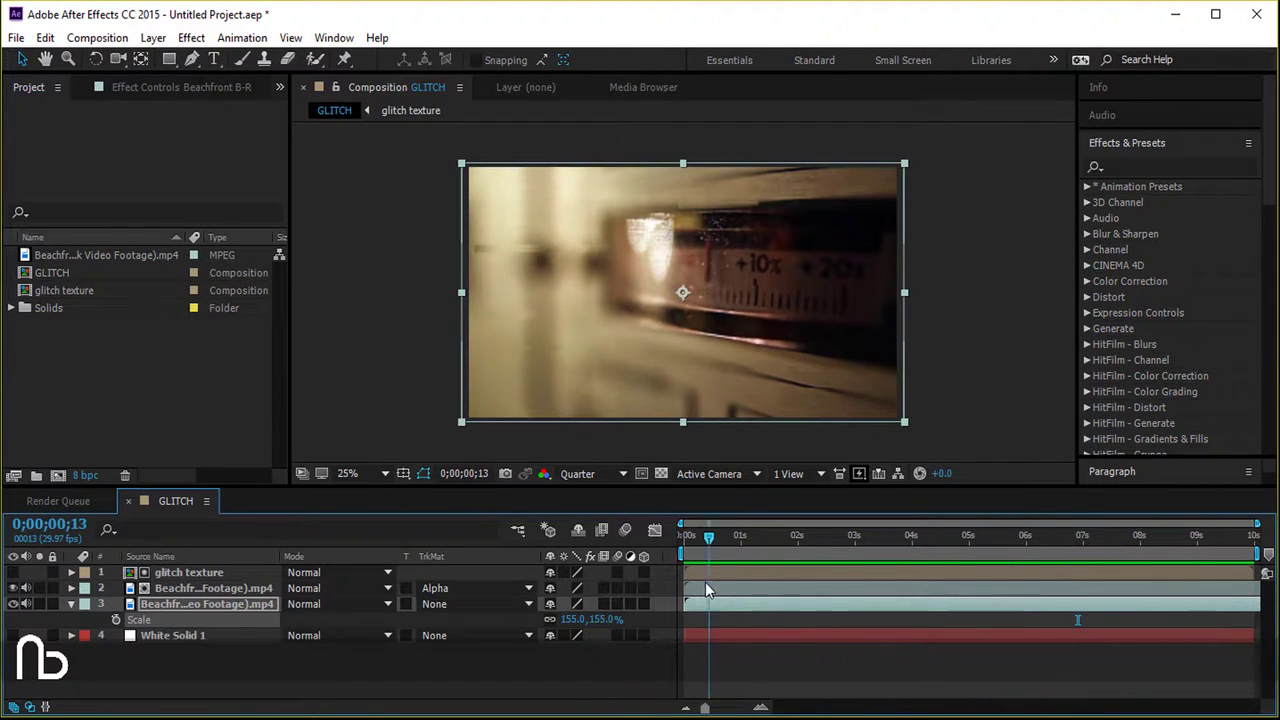
# Step: Add a new adjustment layer just above the bottom footage layer
pyautogui.rightClick(216, 663)
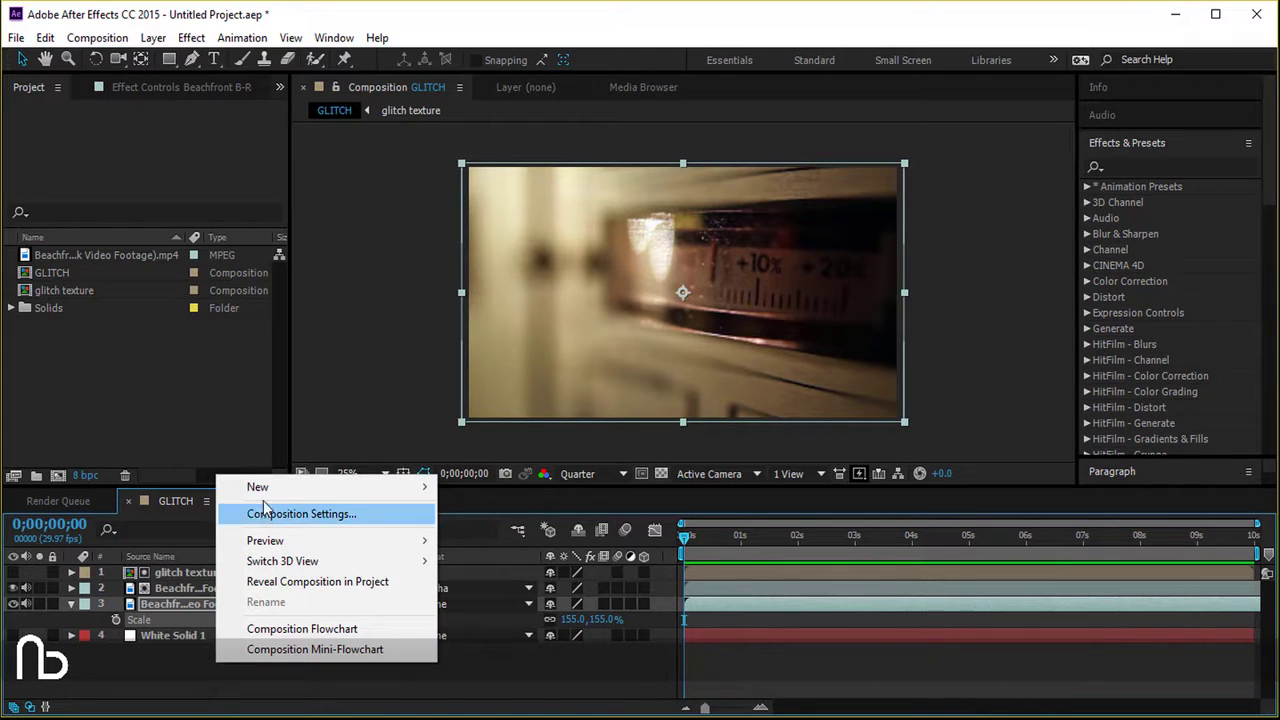
pyautogui.moveTo(330, 487)
pyautogui.click(551, 637)
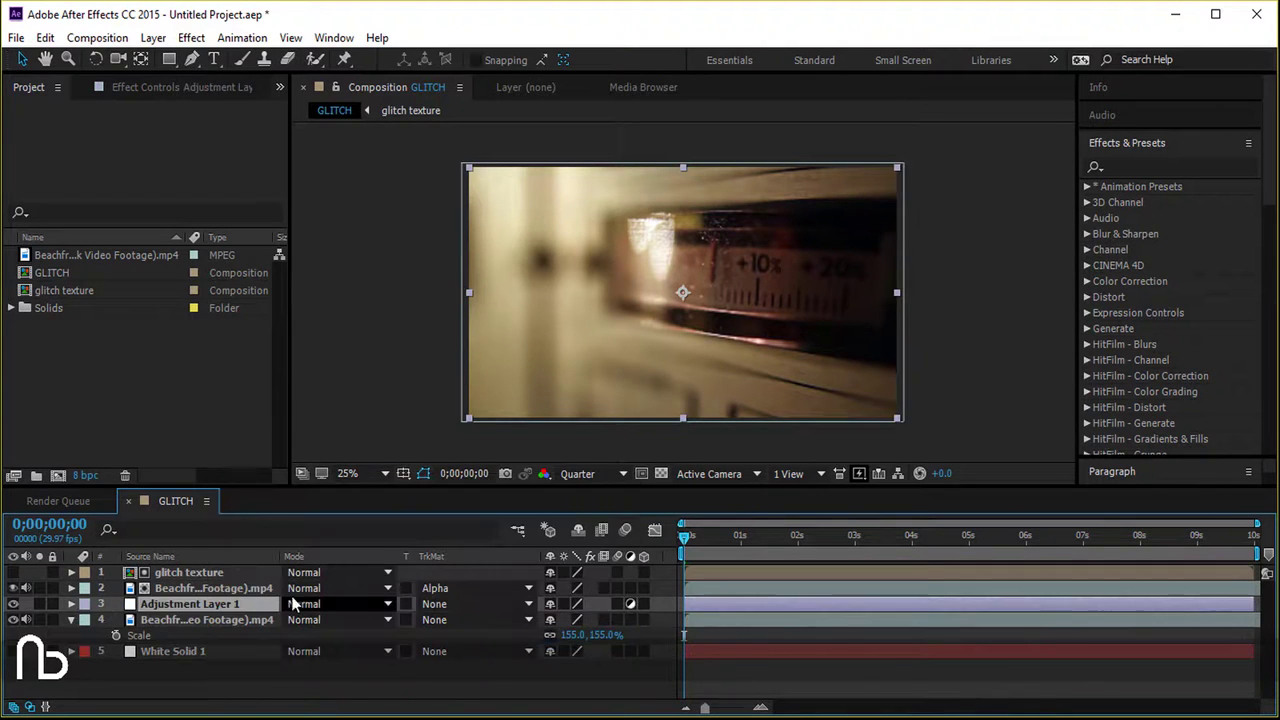
pyautogui.moveTo(235, 606); pyautogui.dragTo(236, 598)
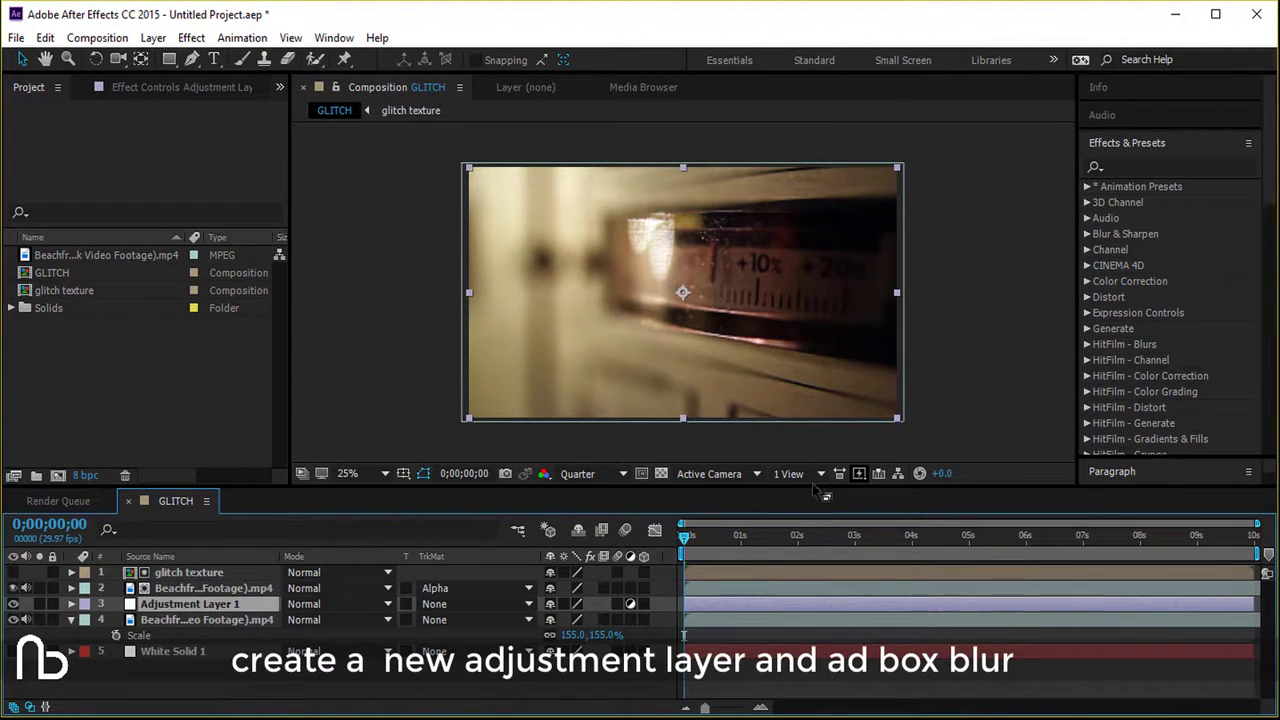
# Step: Apply Box Blur to the adjustment layer with a radius of 5, then scrub to check it
pyautogui.click(1163, 163)
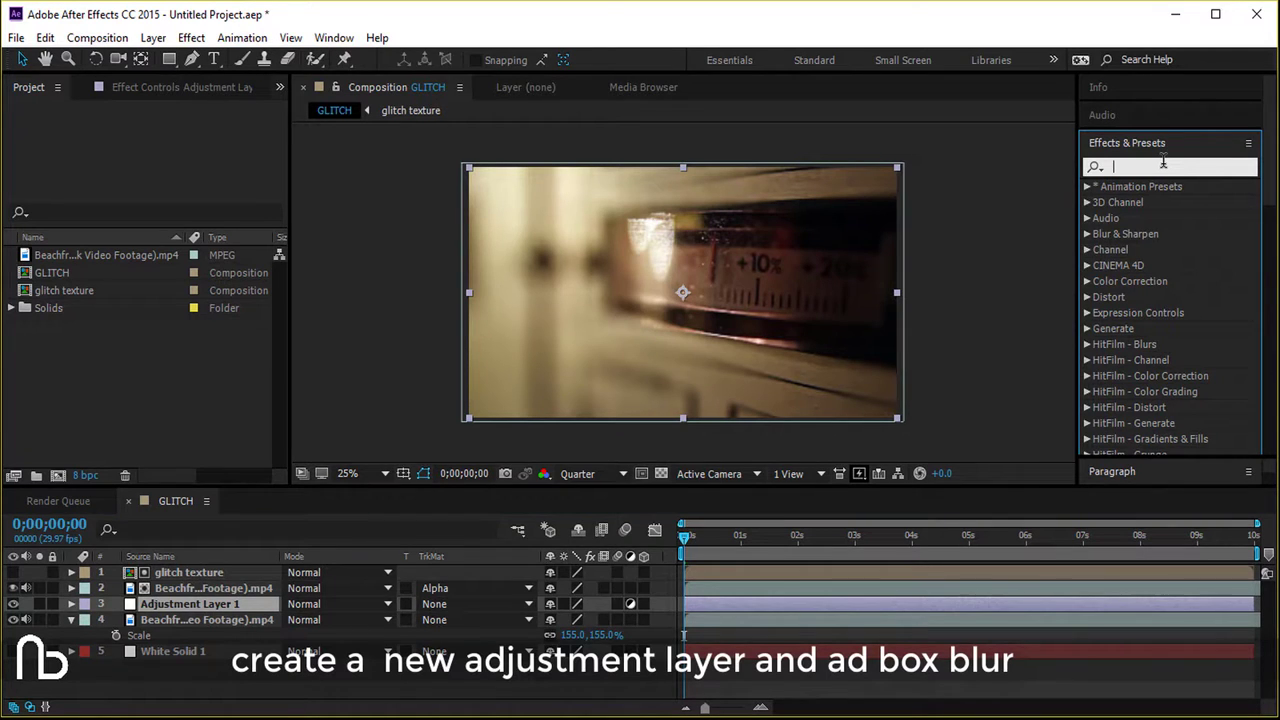
pyautogui.write('boxb')
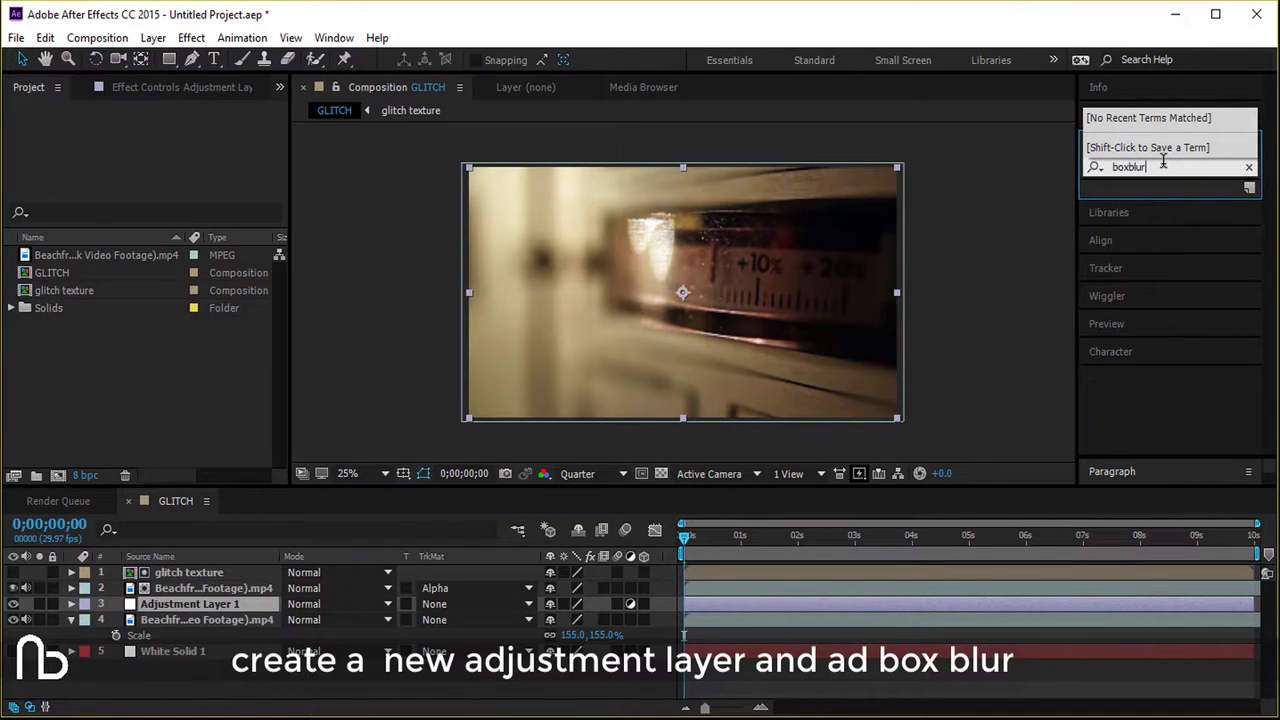
pyautogui.press('BackSpace')
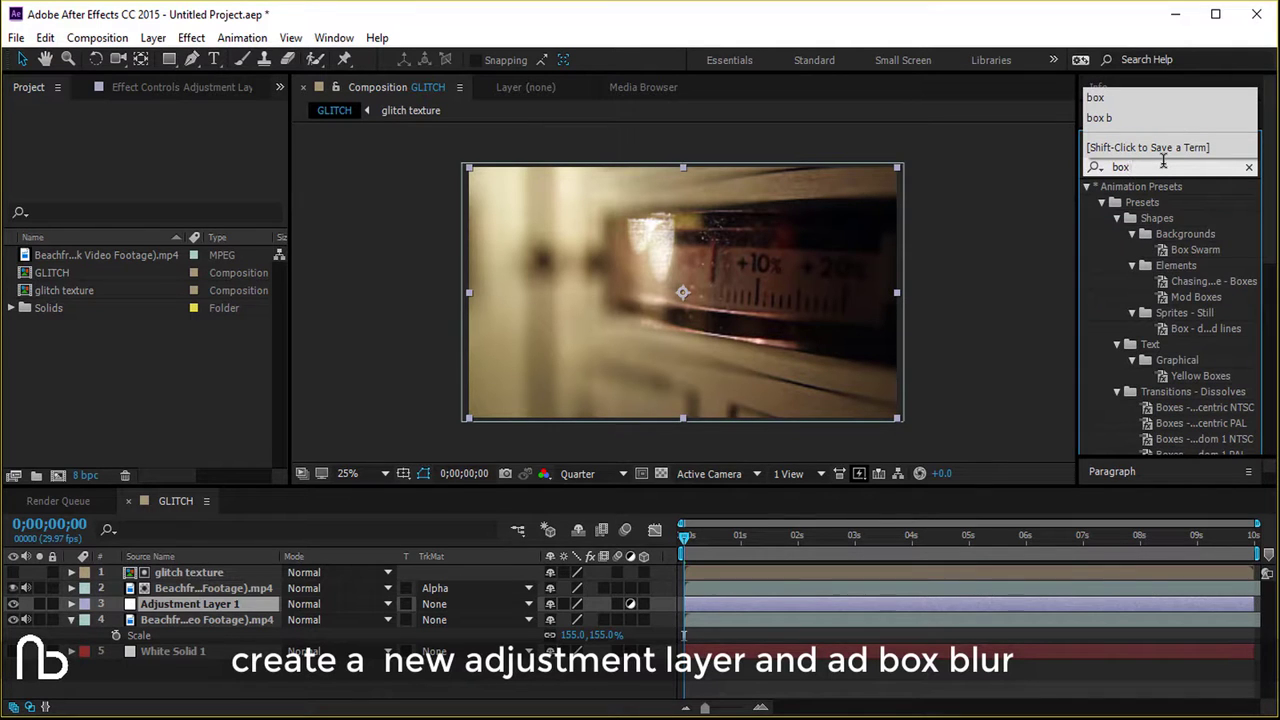
pyautogui.scroll(-3, 1181, 270)
pyautogui.moveTo(1143, 428); pyautogui.dragTo(227, 603)
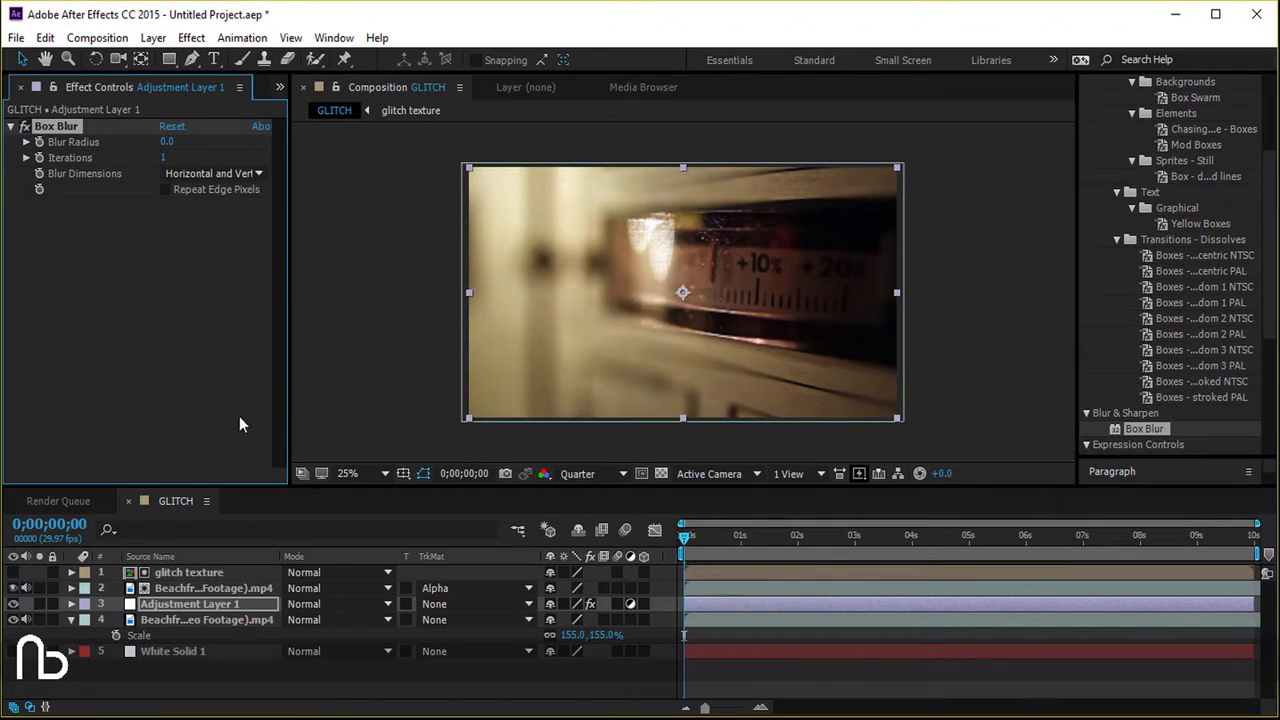
pyautogui.moveTo(164, 142); pyautogui.dragTo(185, 142)
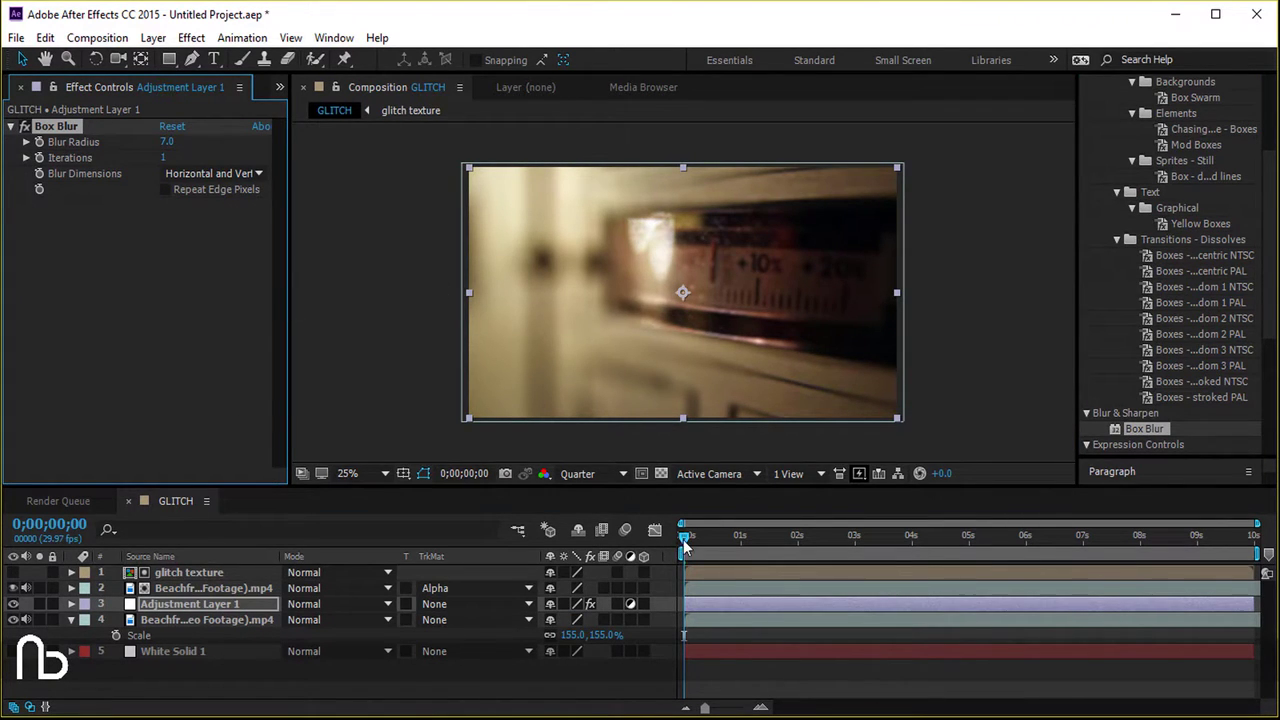
pyautogui.moveTo(684, 538); pyautogui.dragTo(849, 558)
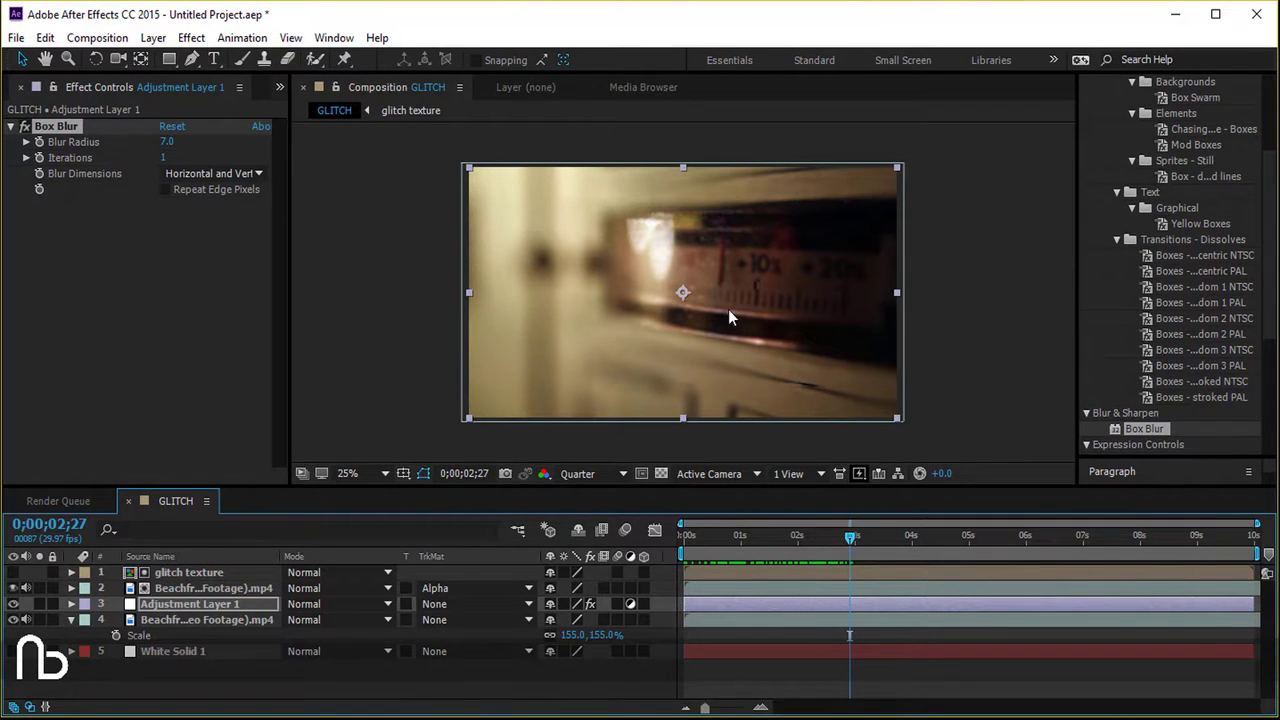
# Step: Create a new black solid at composition size on top of the stack
pyautogui.rightClick(210, 651)
pyautogui.moveTo(255, 476)
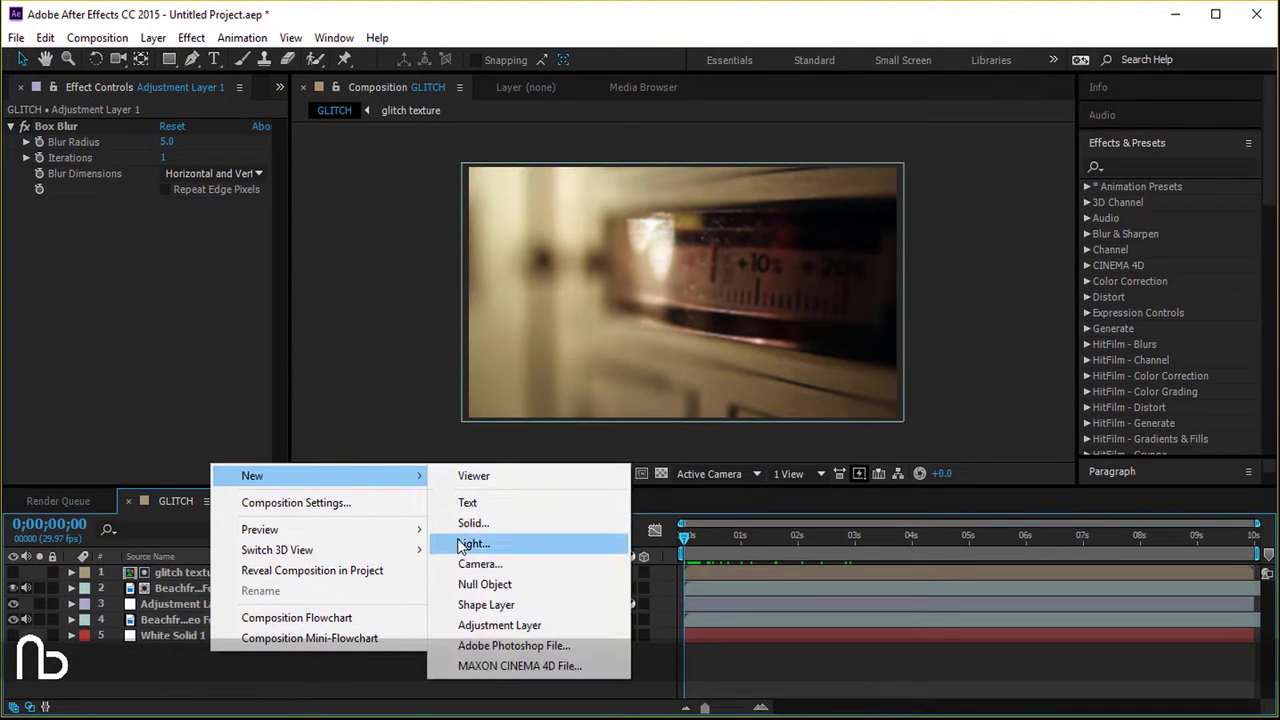
pyautogui.click(484, 523)
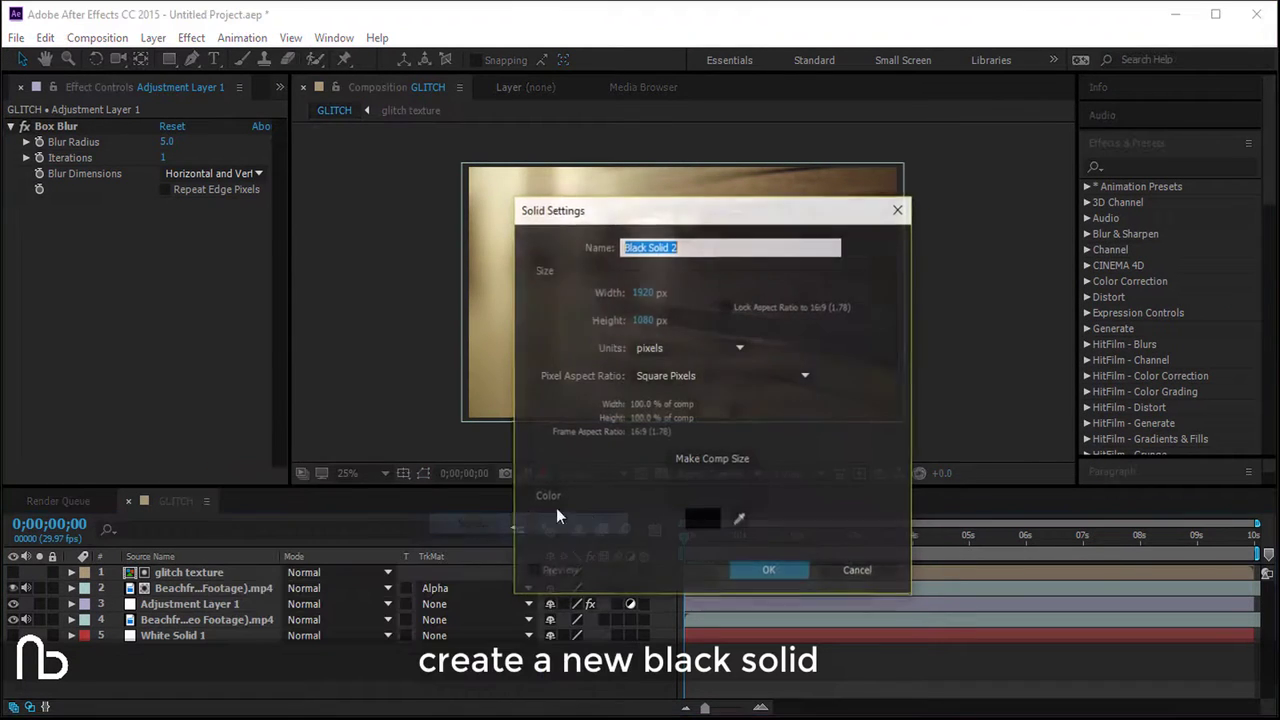
pyautogui.click(766, 569)
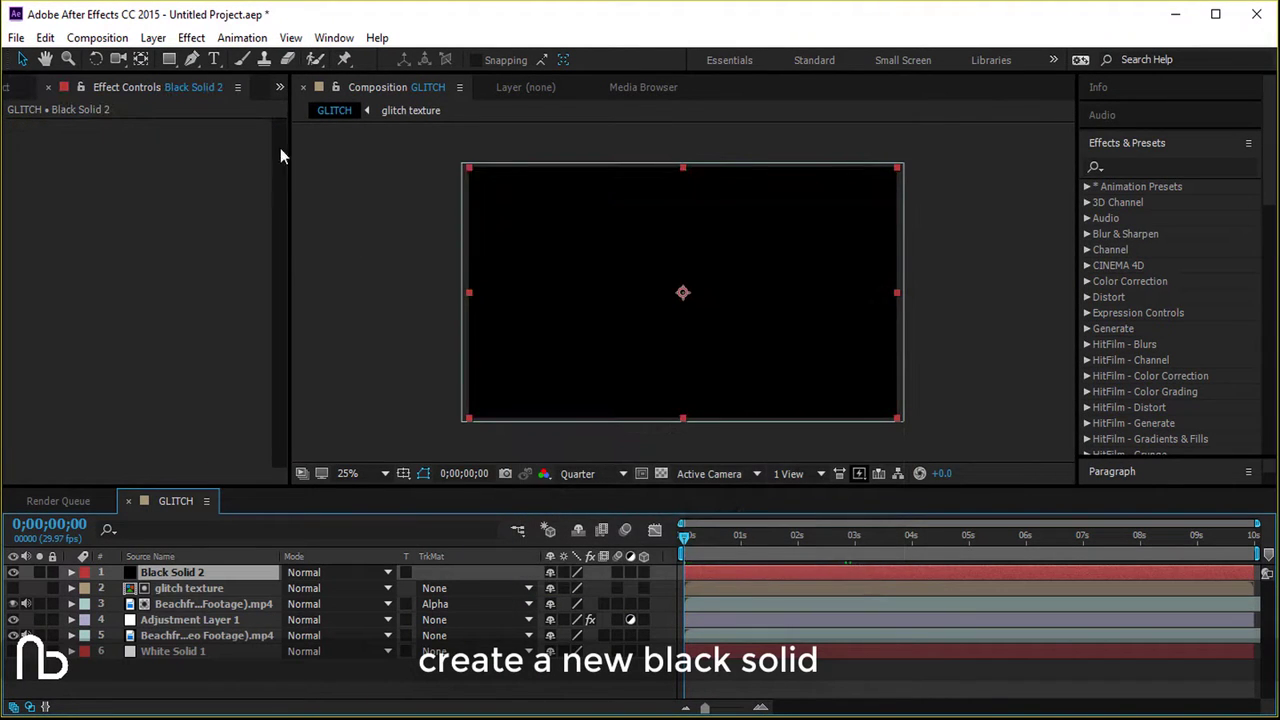
# Step: Place a trial mask point on the black solid, then zoom the view to 300% and back out
pyautogui.click(192, 59)
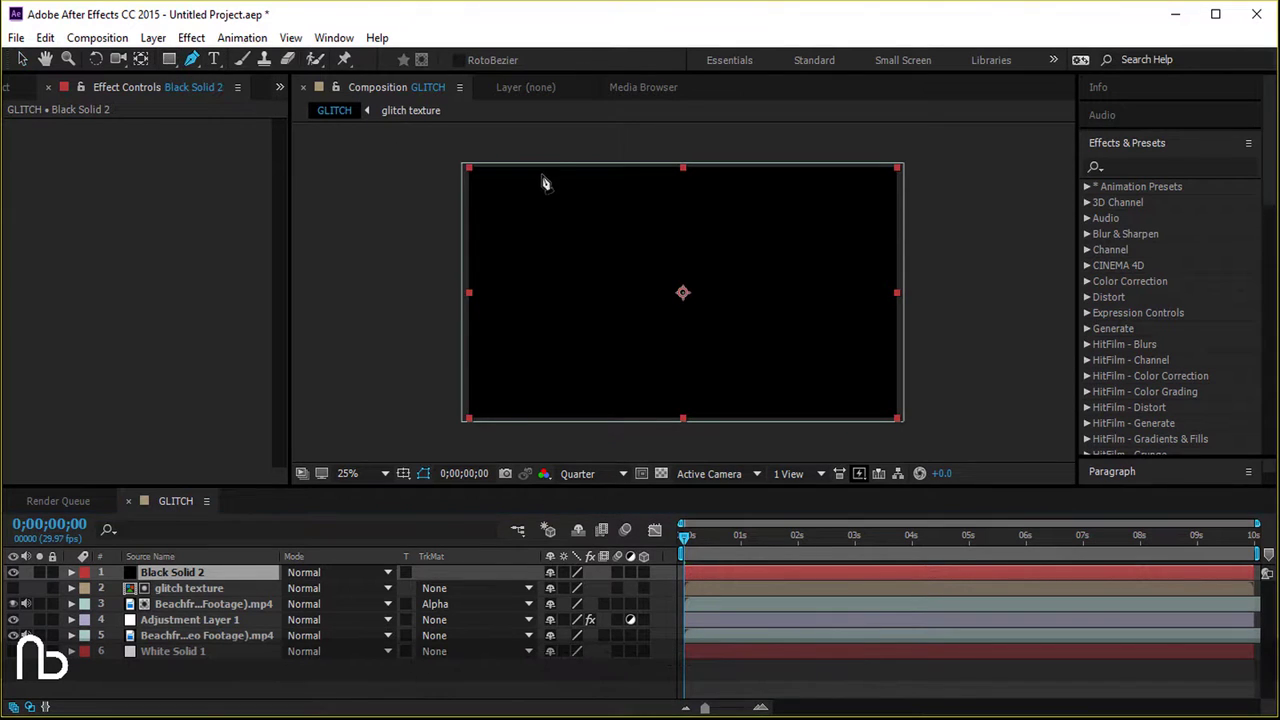
pyautogui.click(541, 179)
pyautogui.press('z')
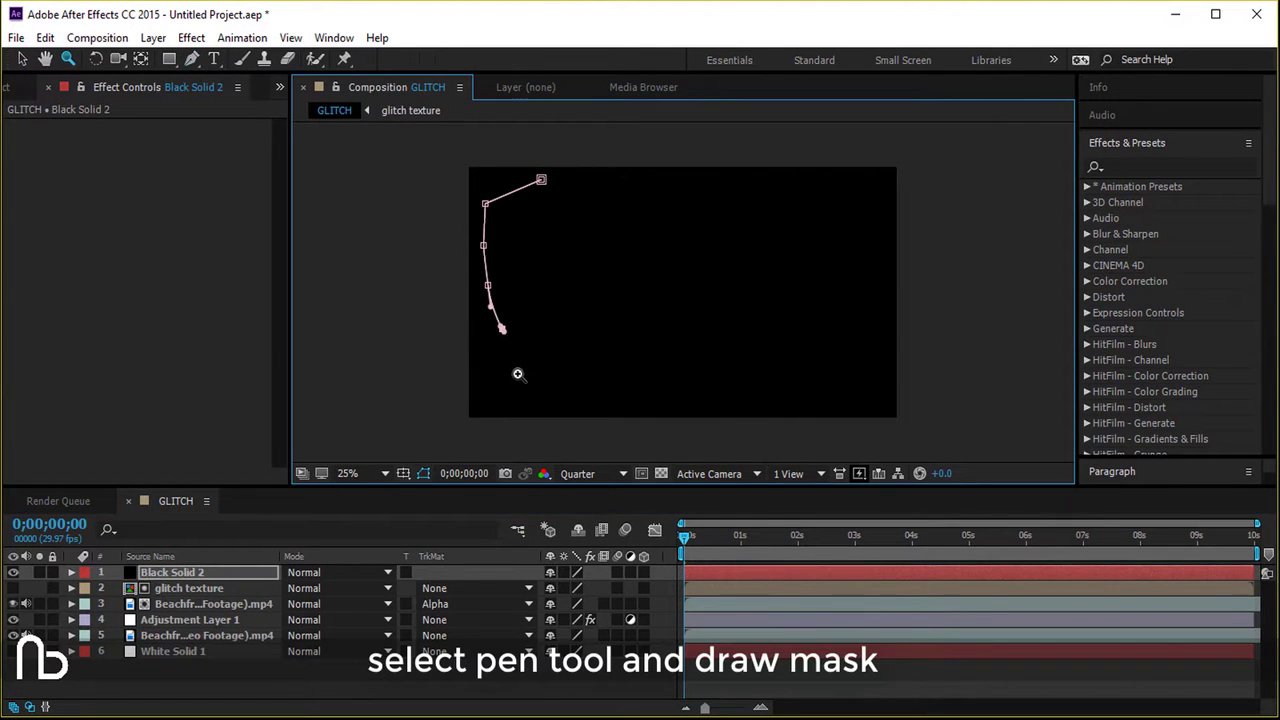
pyautogui.click(498, 298)
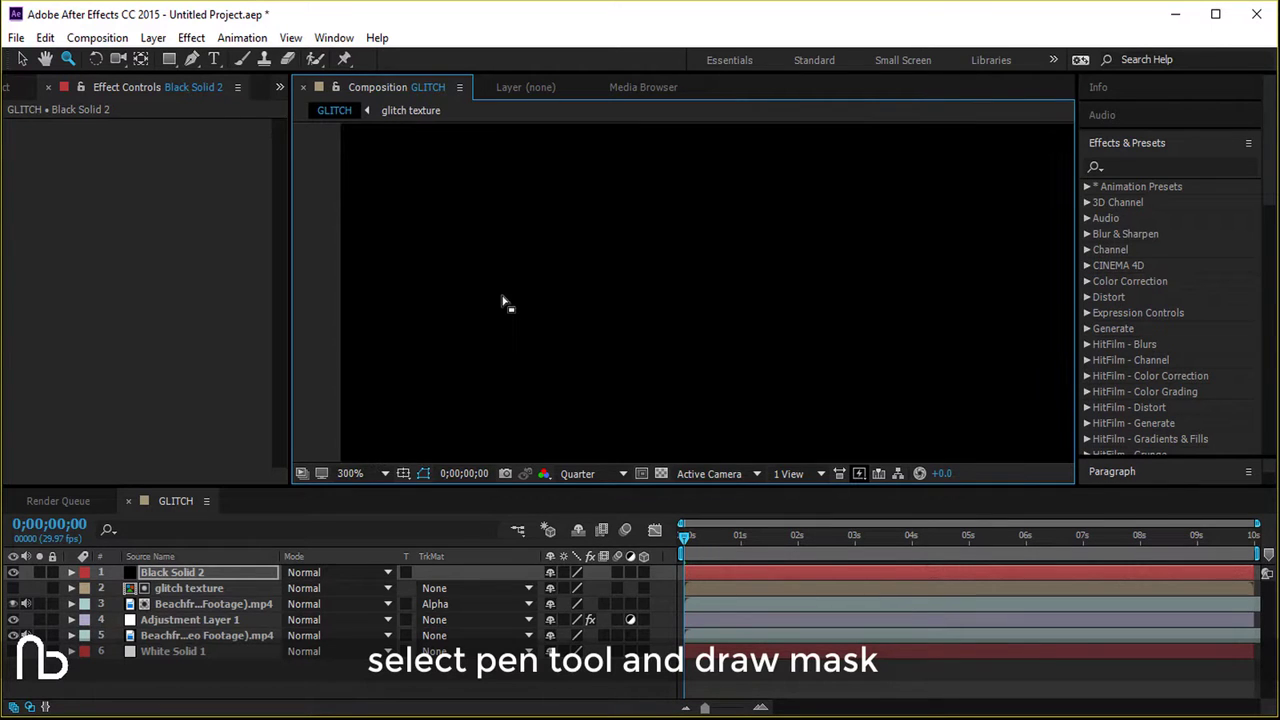
pyautogui.keyDown('alt'); pyautogui.click(500, 300); pyautogui.keyUp('alt')
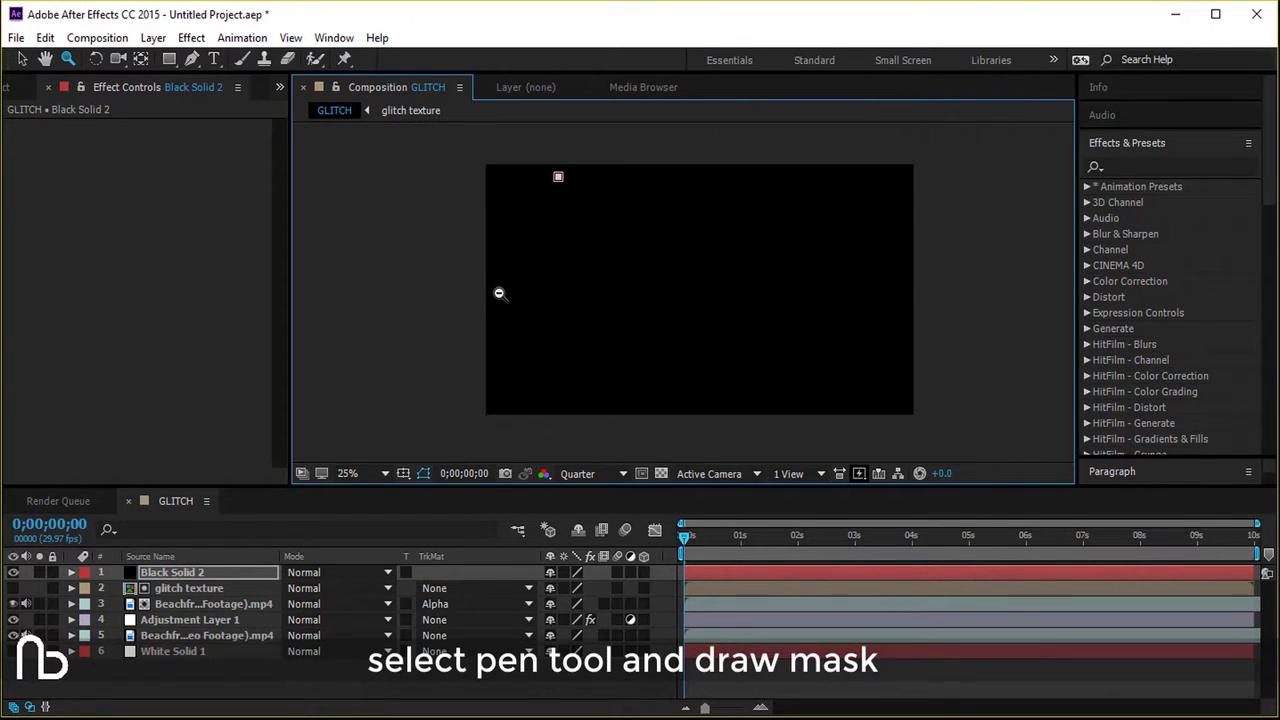
pyautogui.press('Return')
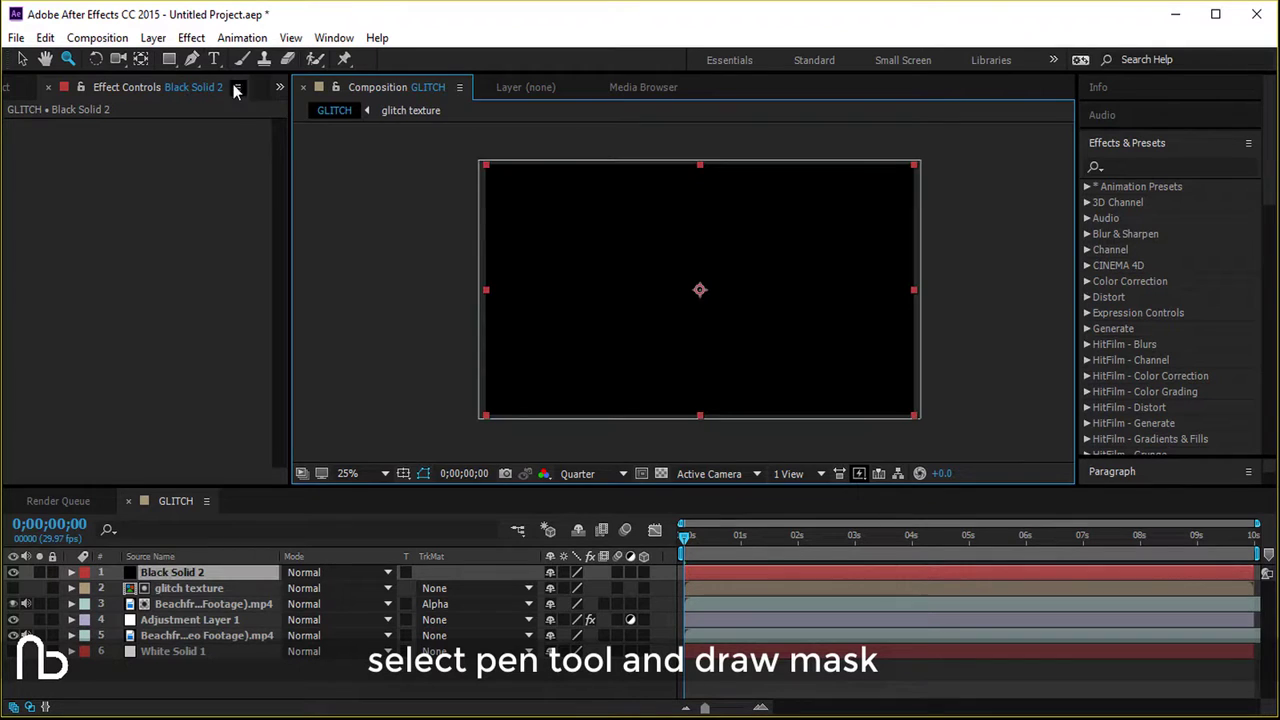
# Step: Start the Pen mask near the top-left, running points down the left side and along the bottom edge
pyautogui.click(192, 59)
pyautogui.click(541, 184)
pyautogui.click(520, 231)
pyautogui.click(530, 260)
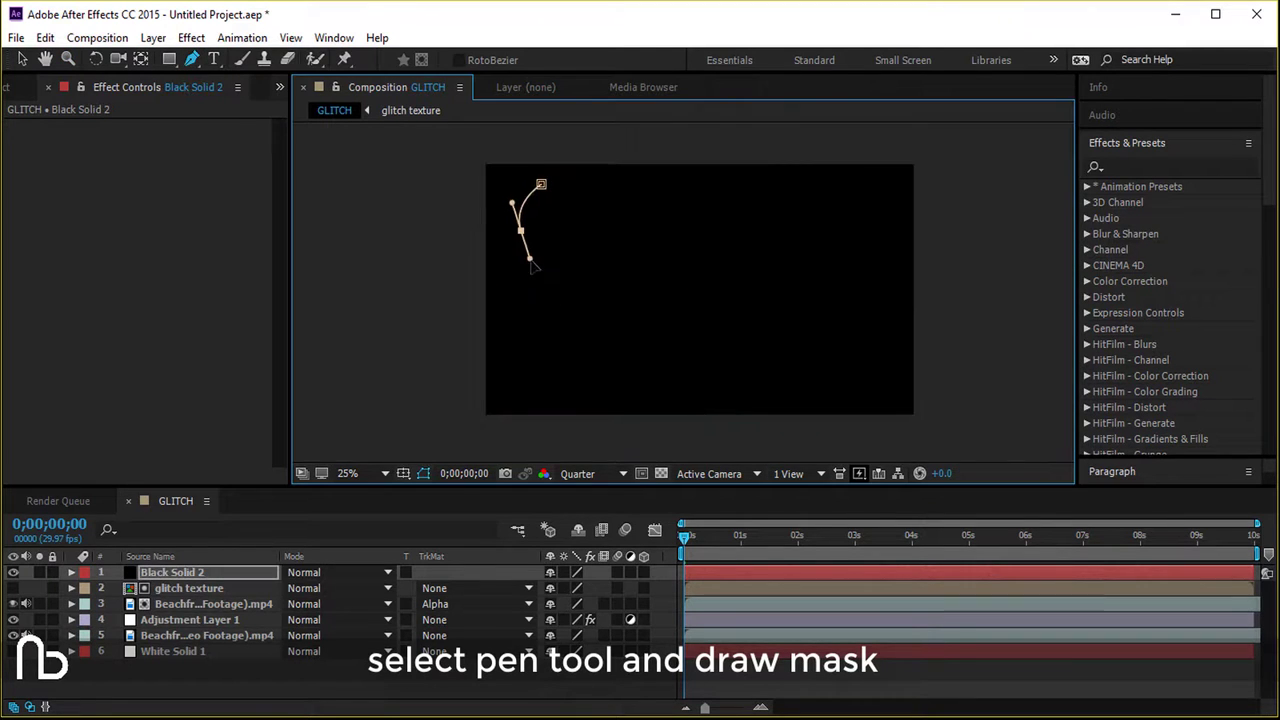
pyautogui.click(535, 361)
pyautogui.click(571, 372)
pyautogui.click(656, 390)
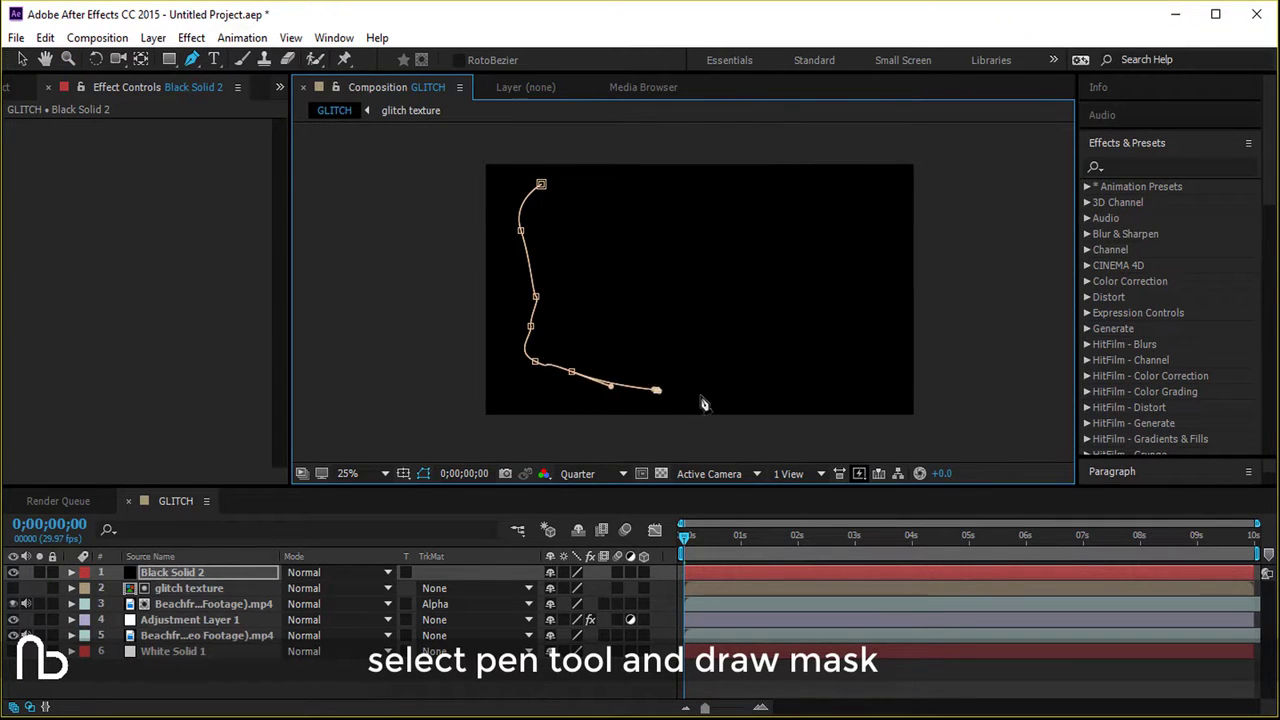
pyautogui.click(738, 398)
pyautogui.click(825, 398)
pyautogui.click(876, 378)
# Step: Continue the mask up the right side and across the top, closing it at the first point
pyautogui.click(891, 325)
pyautogui.click(889, 250)
pyautogui.click(817, 199)
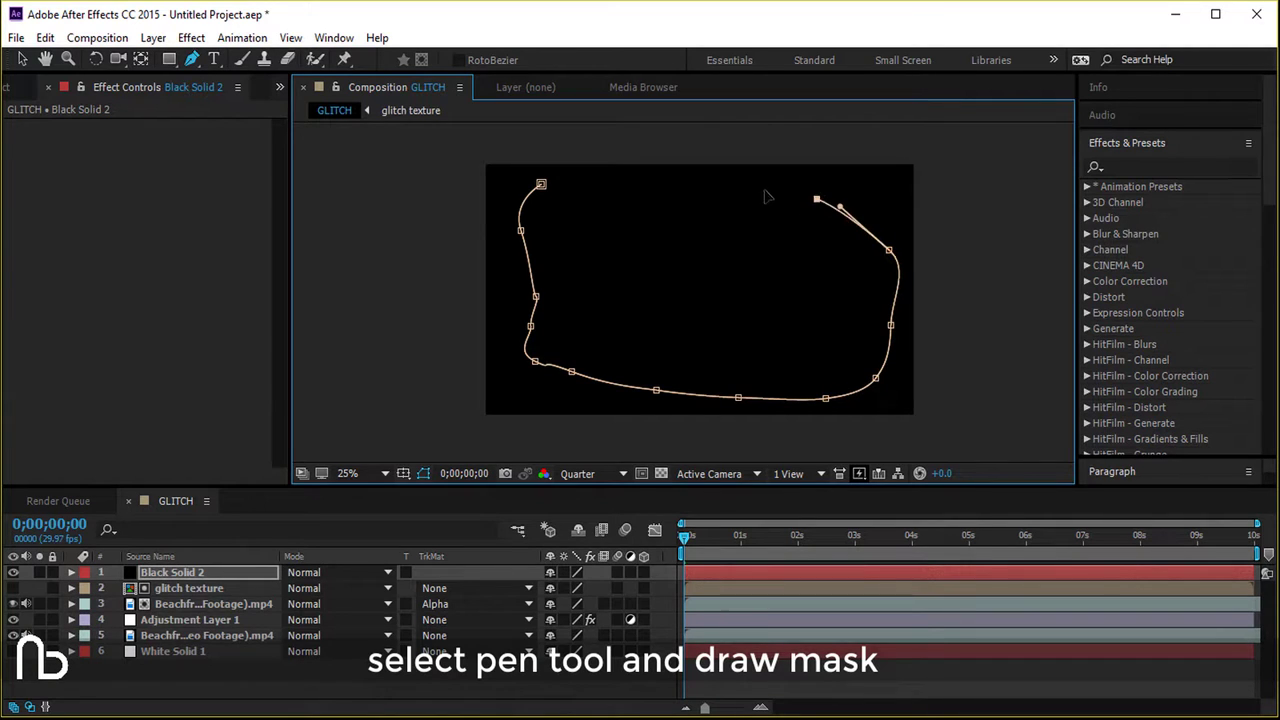
pyautogui.click(755, 186)
pyautogui.click(702, 163)
pyautogui.click(602, 168)
pyautogui.click(541, 184)
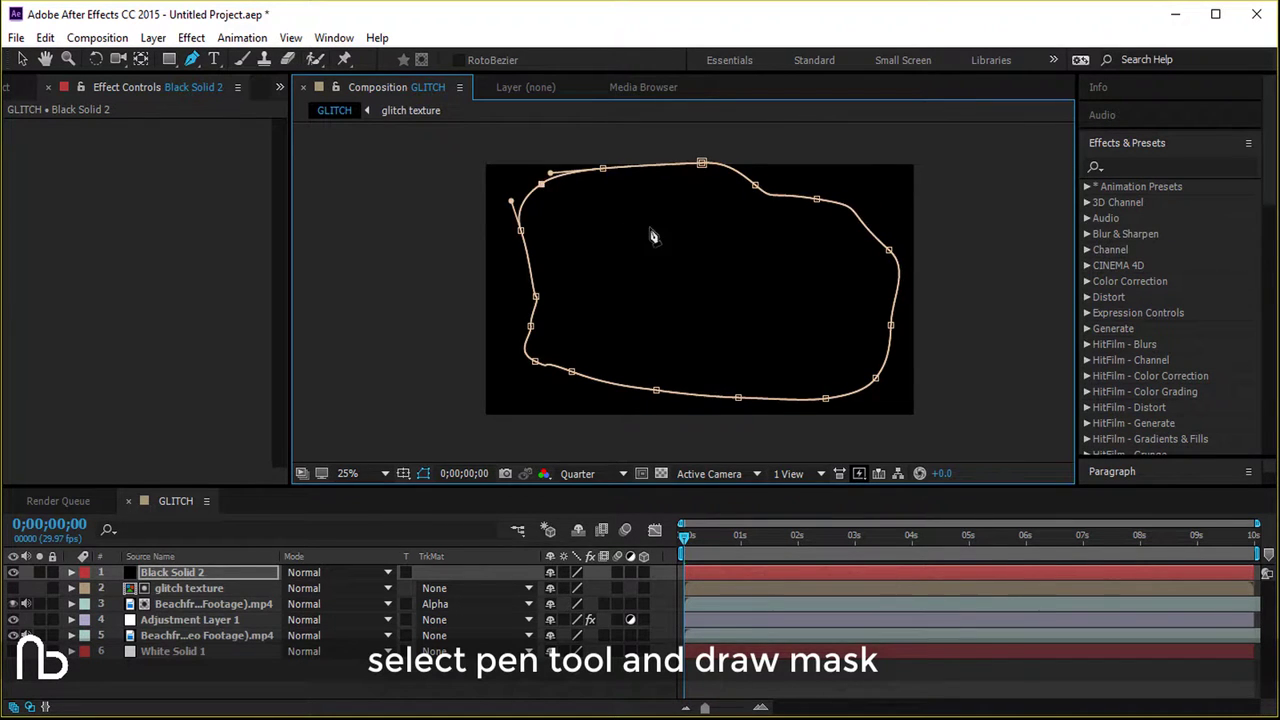
# Step: Set Black Solid 2's Mask 1 mode to Subtract
pyautogui.press('m')
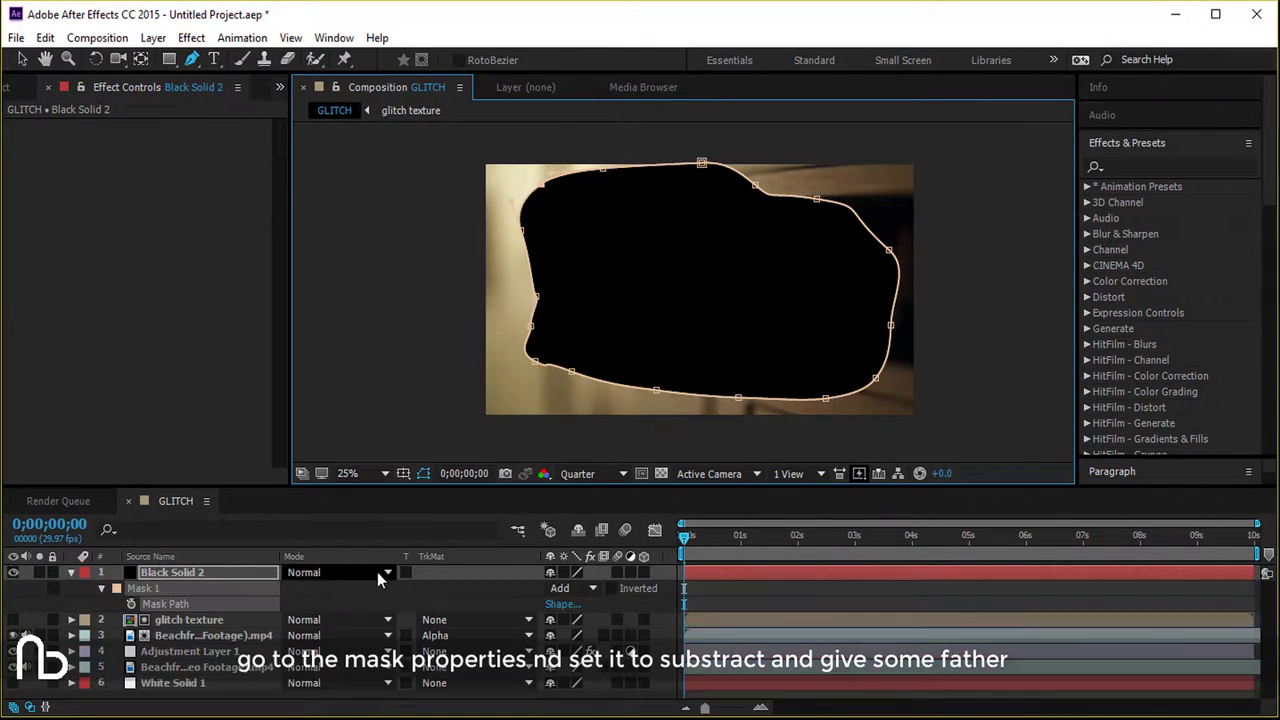
pyautogui.click(570, 588)
pyautogui.click(600, 649)
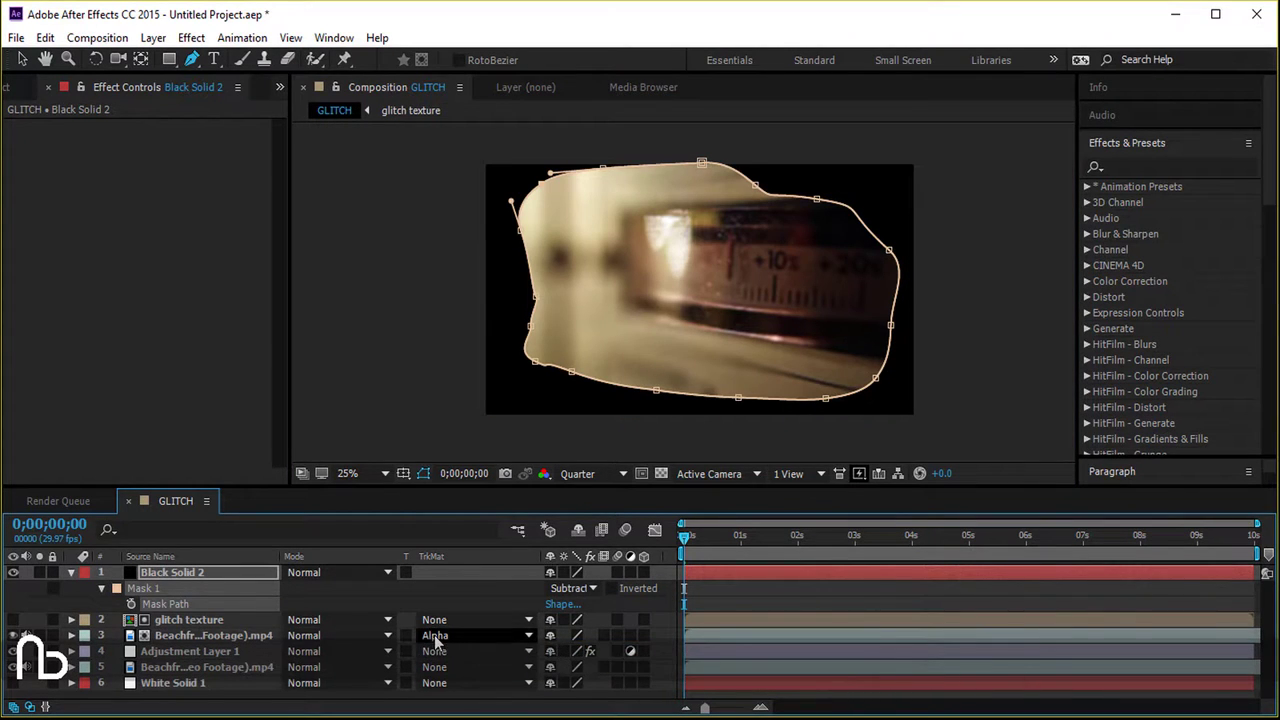
# Step: Feather the mask to 497 pixels and preview the soft vignette across the timeline
pyautogui.press('m')
pyautogui.press('m')
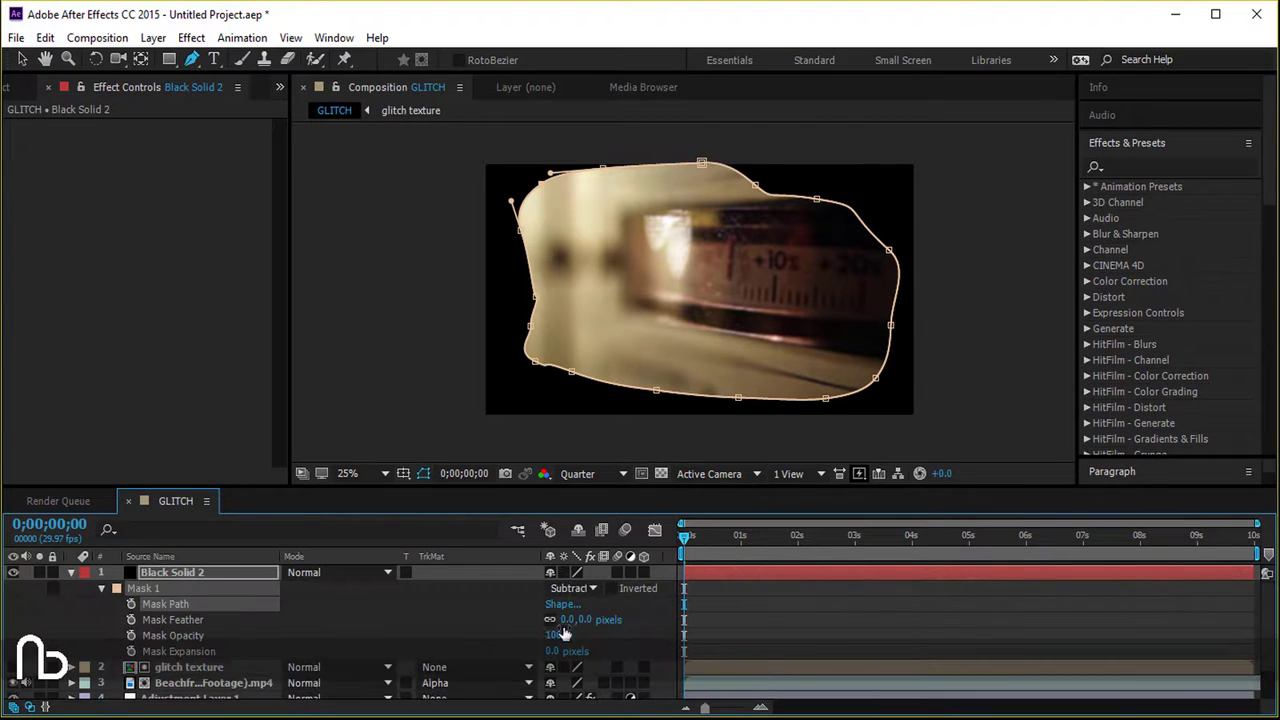
pyautogui.moveTo(578, 621); pyautogui.dragTo(940, 606)
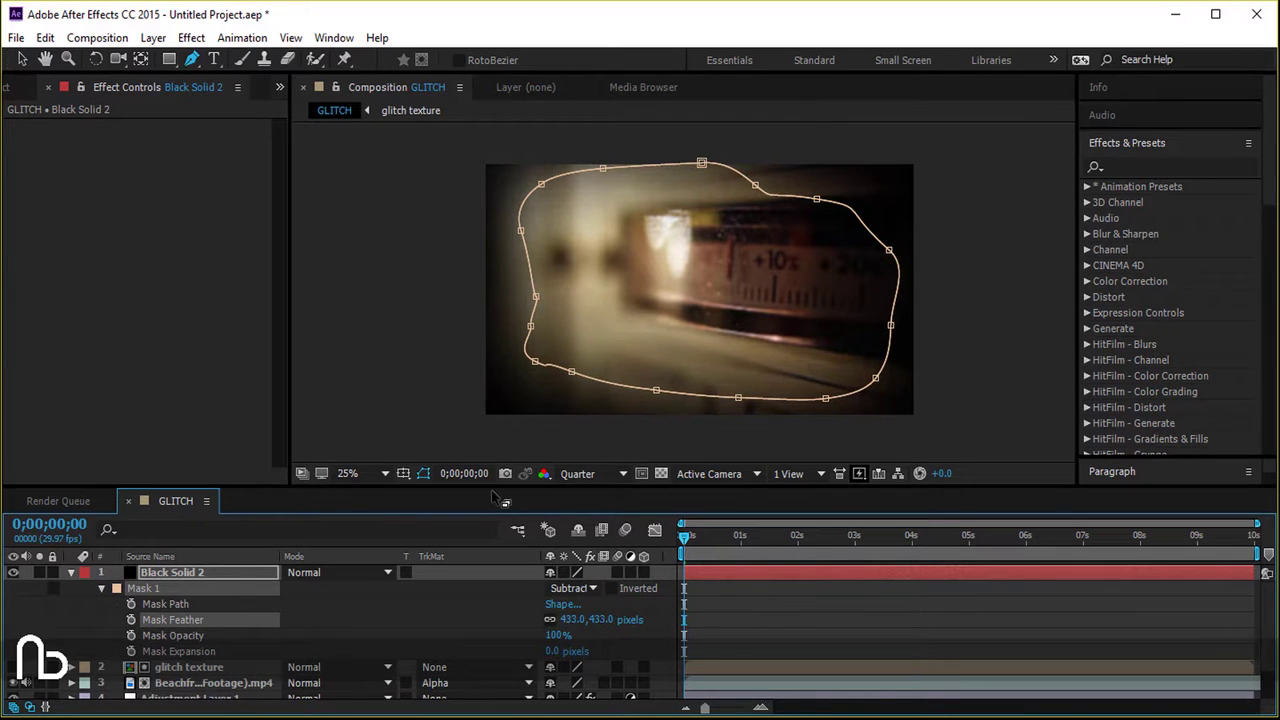
pyautogui.click(430, 472)
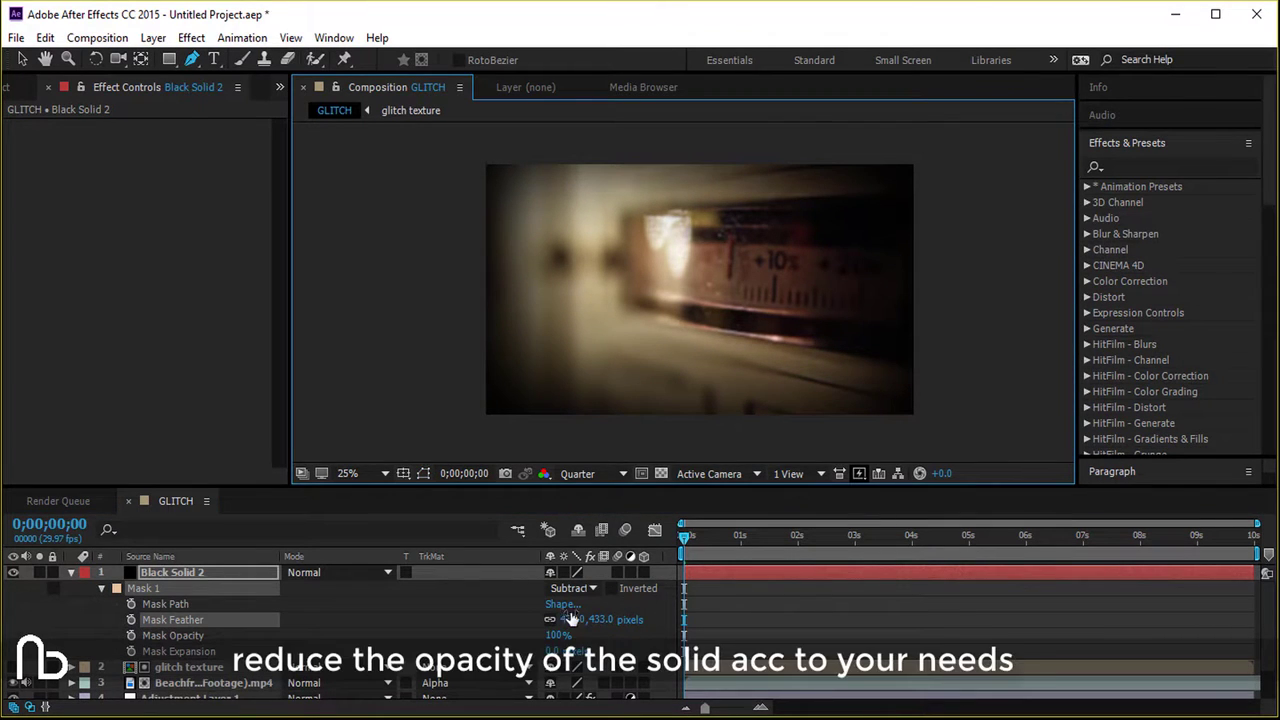
pyautogui.moveTo(597, 623); pyautogui.dragTo(652, 619)
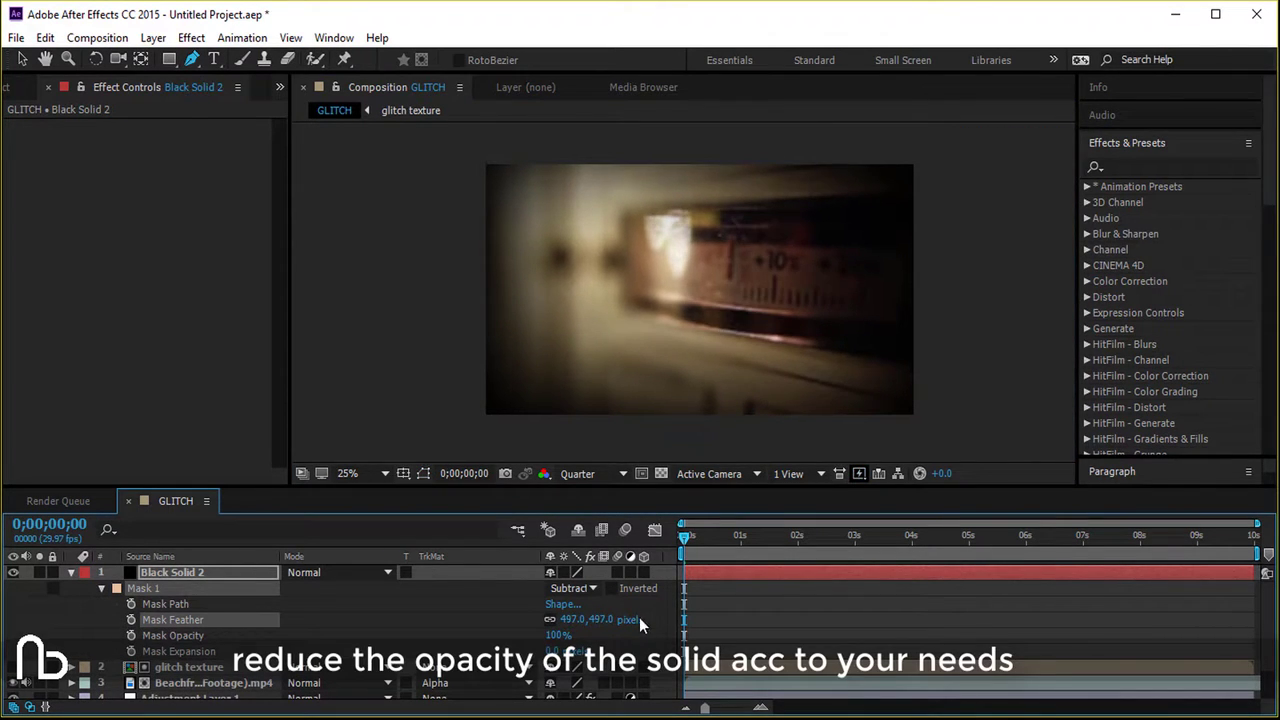
pyautogui.press('space')
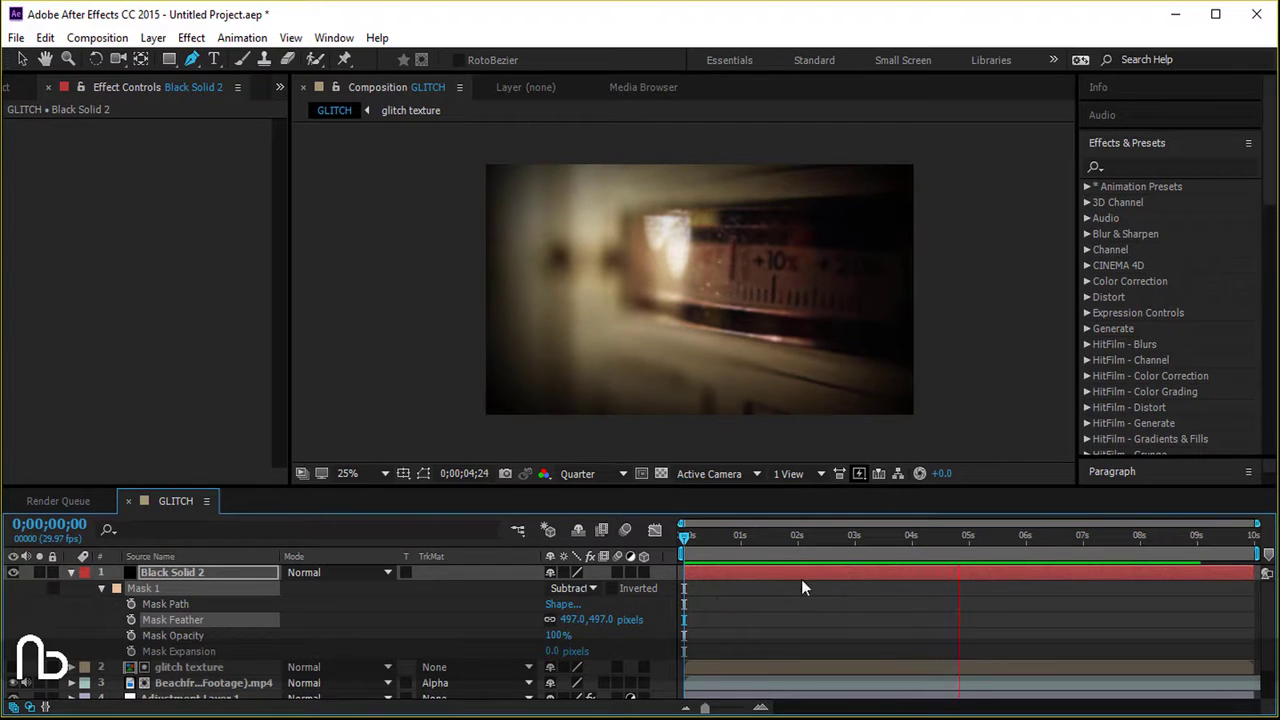
pyautogui.moveTo(686, 539); pyautogui.dragTo(1169, 542)
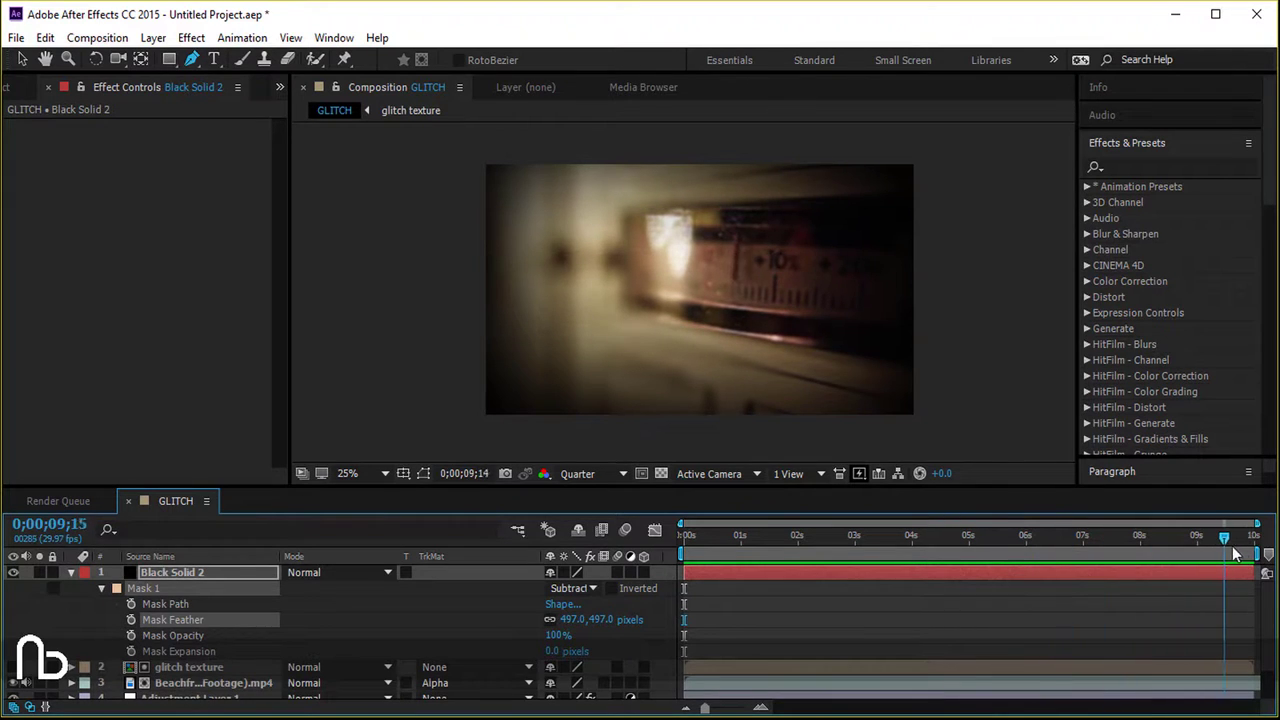
pyautogui.moveTo(1169, 542); pyautogui.dragTo(1214, 545)
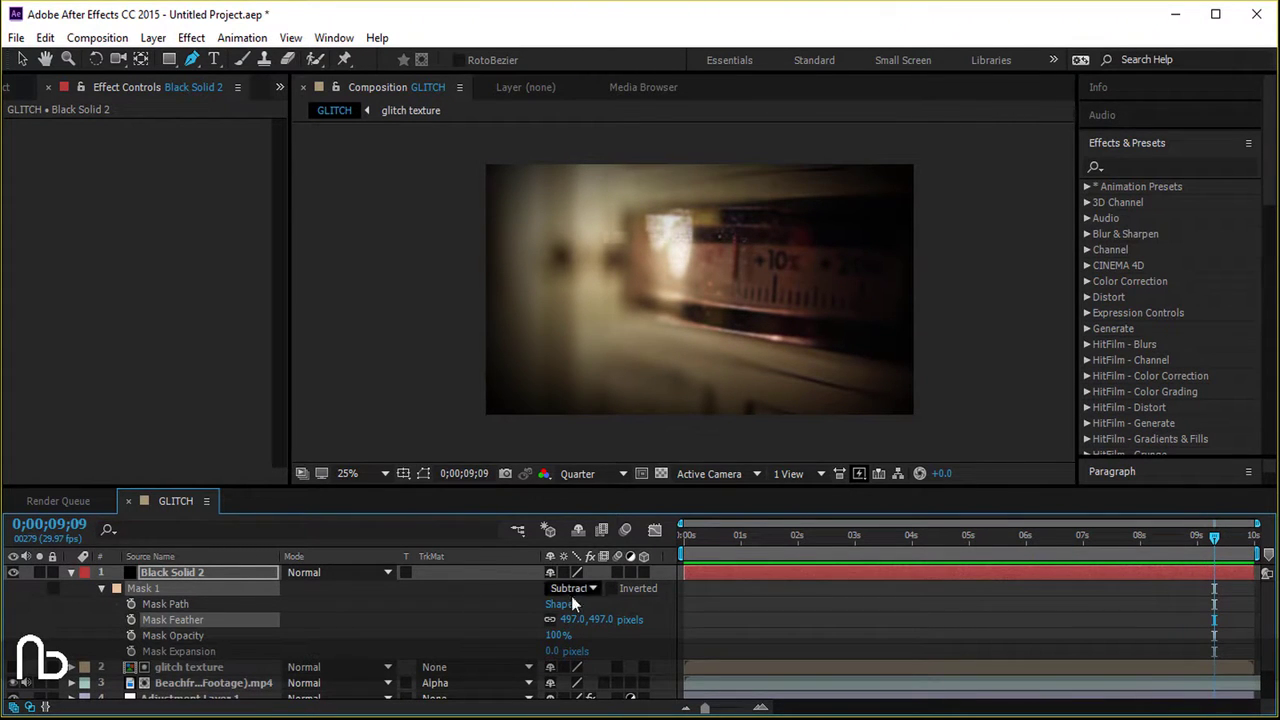
# Step: Lower Black Solid 2's Opacity to 83% and collapse the layer
pyautogui.press('t')
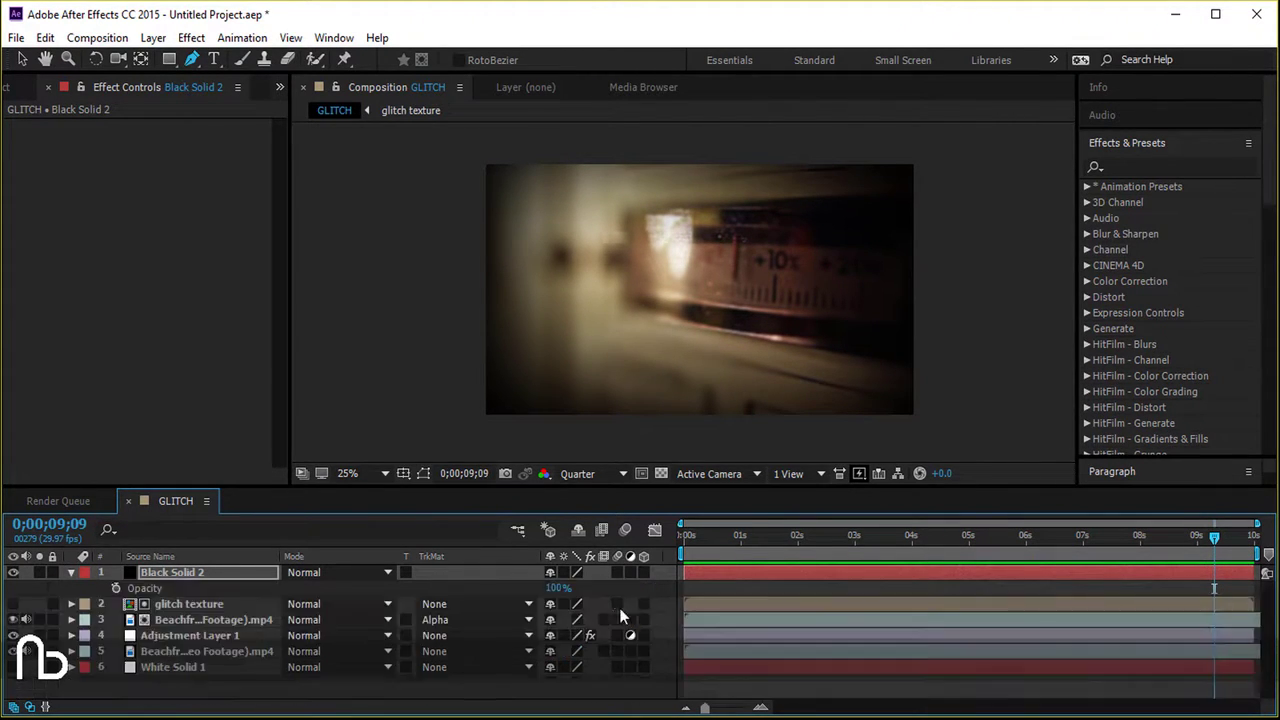
pyautogui.moveTo(557, 589); pyautogui.dragTo(530, 590)
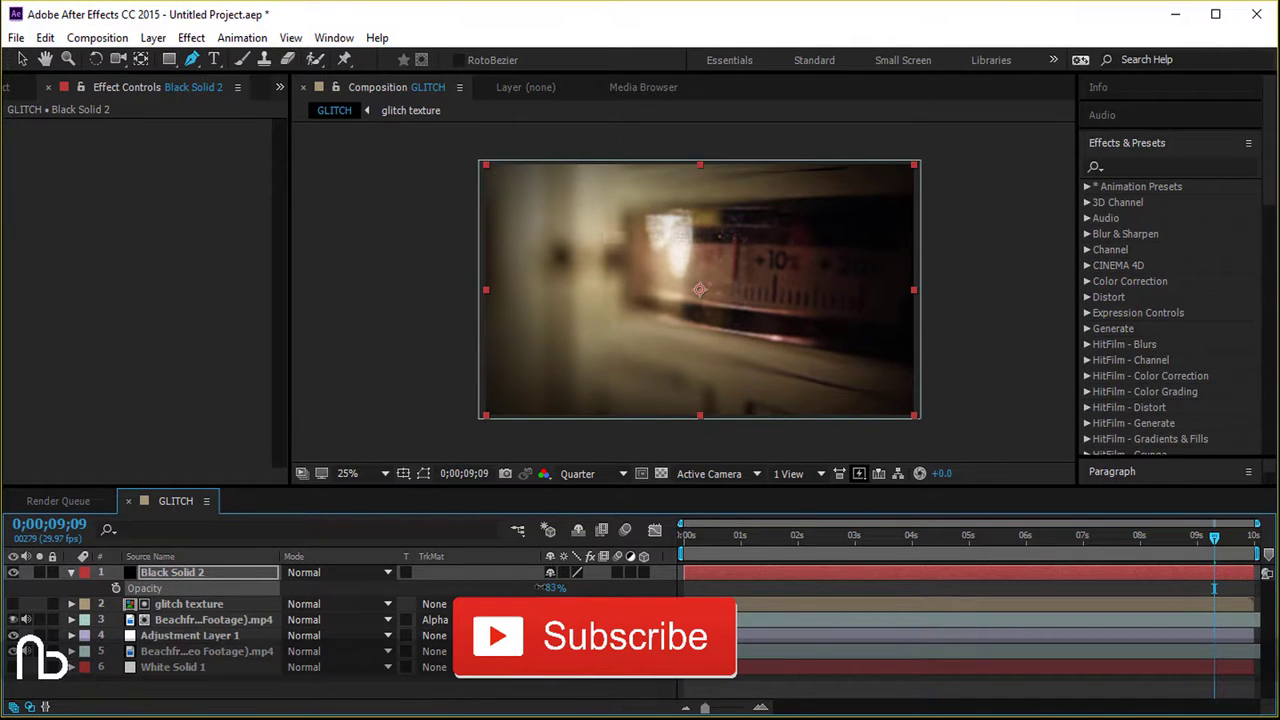
pyautogui.click(72, 577)
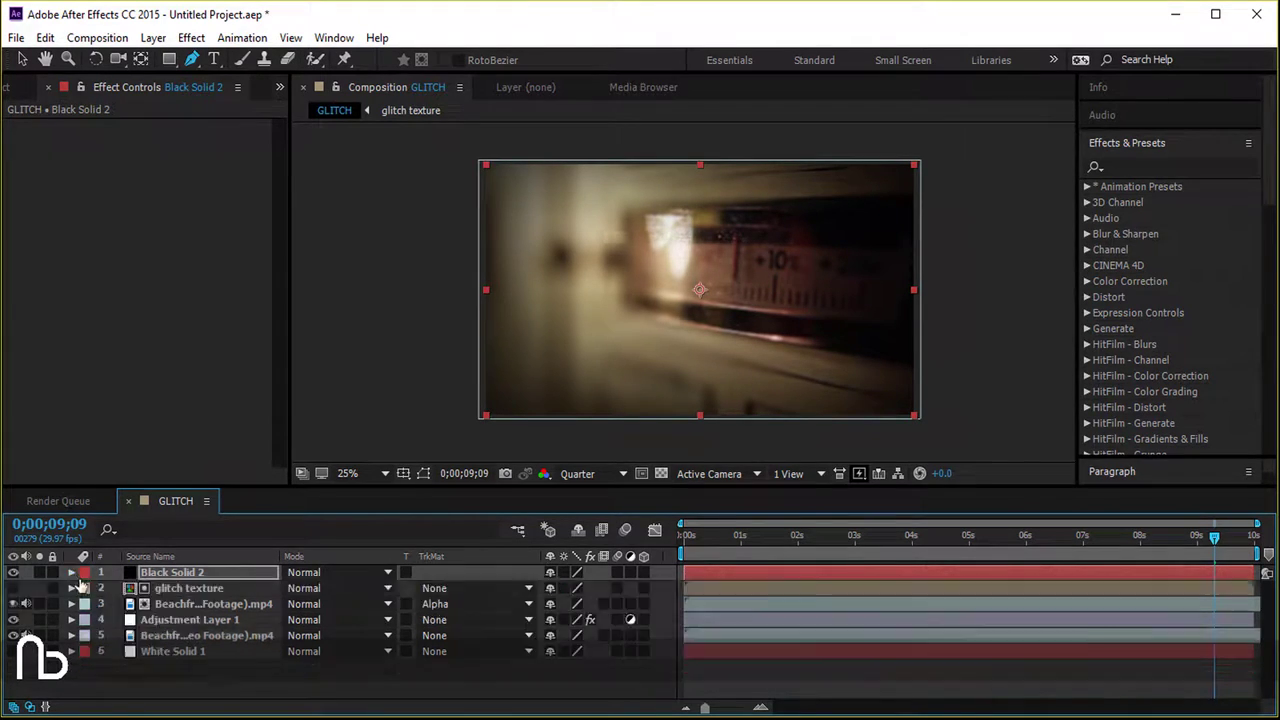